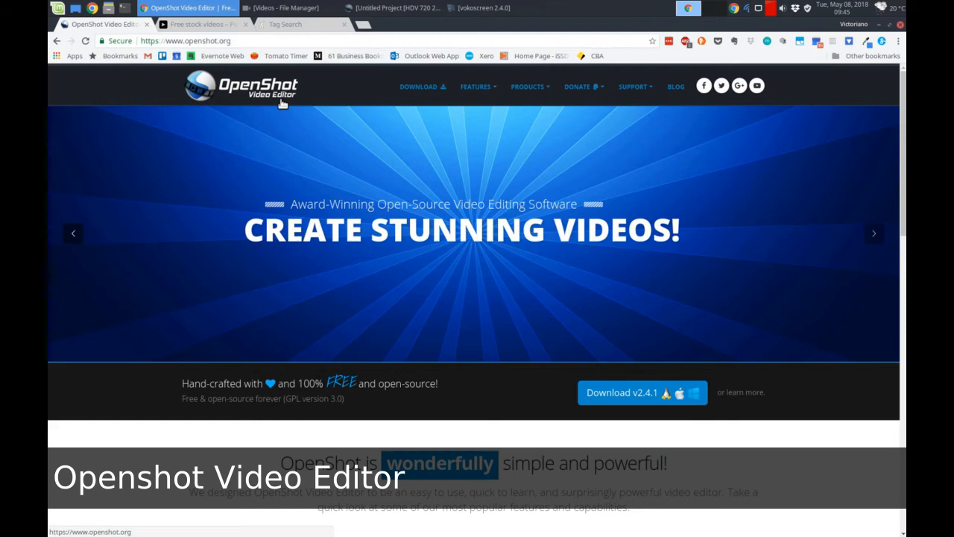
- View OpenShot's download page and the Pexels Videos free stock footage site
left_click(419, 90)
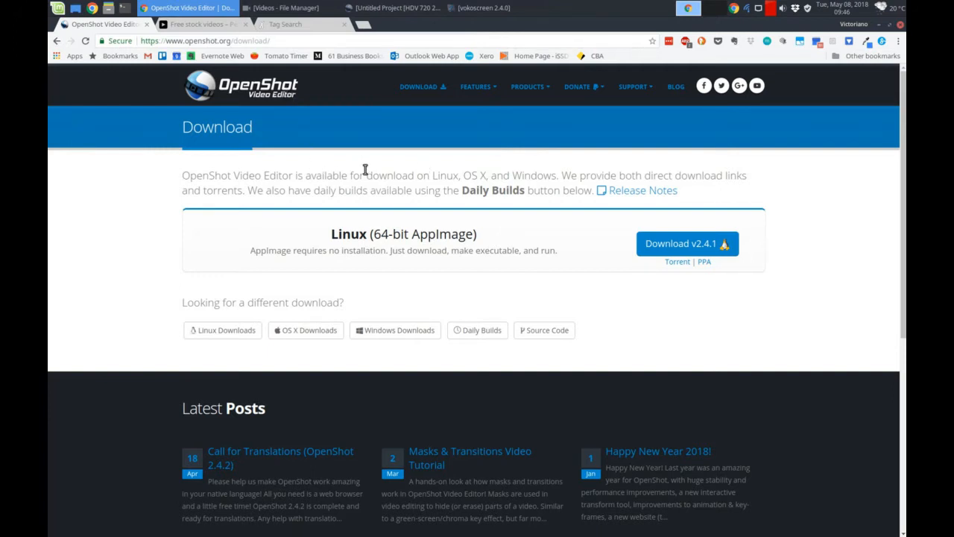
left_click(201, 29)
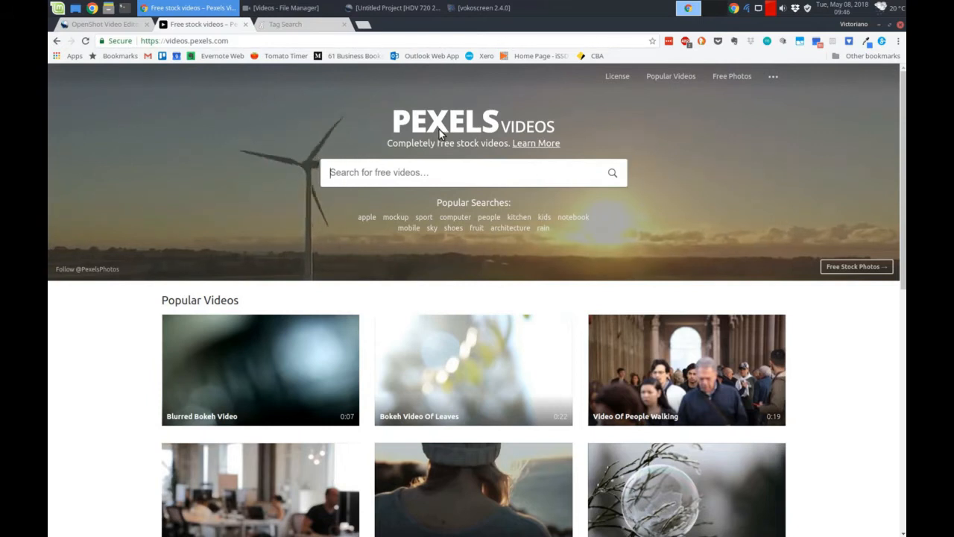
- Browse the ccMixter music-for-film track list for snowdaze and set that track's playback back to its start
left_click(304, 30)
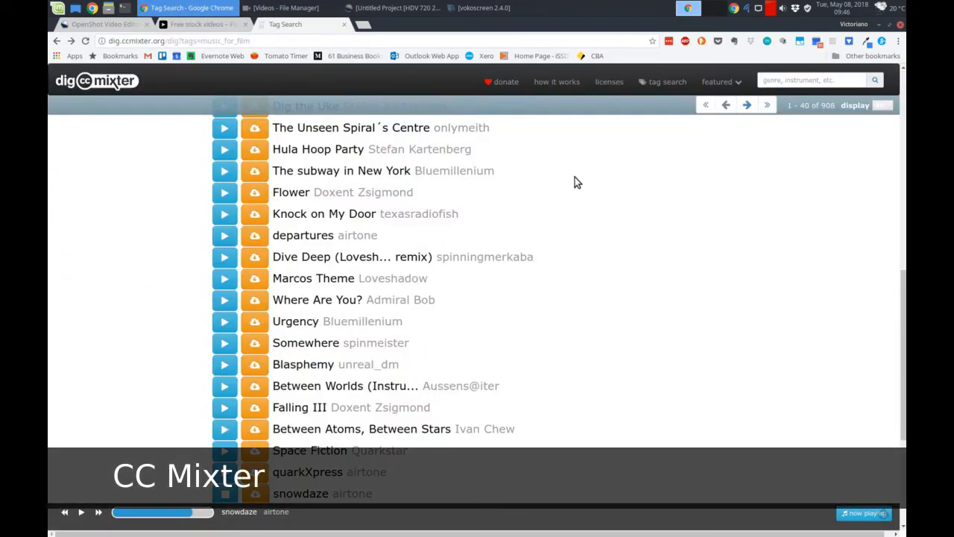
scroll(608, 257, "up", 6)
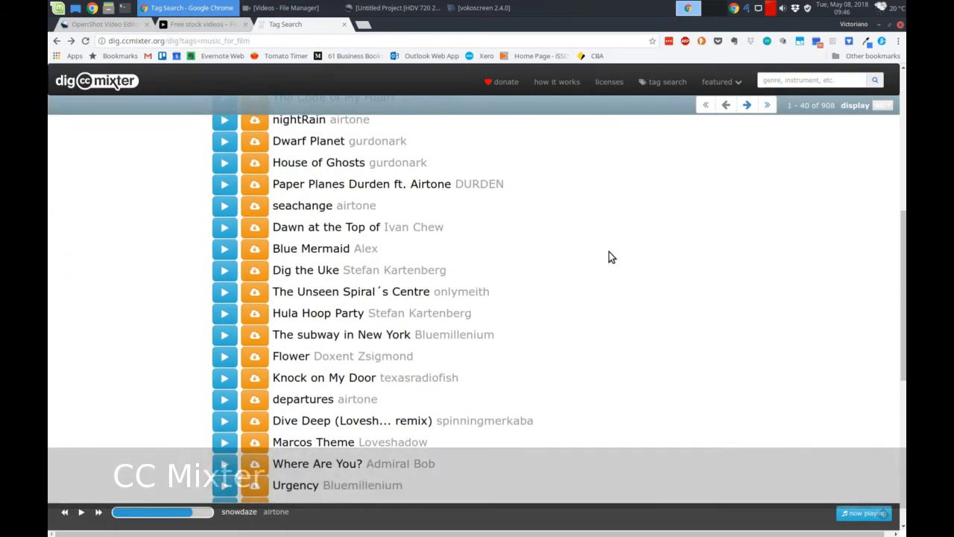
scroll(608, 257, "down", 5)
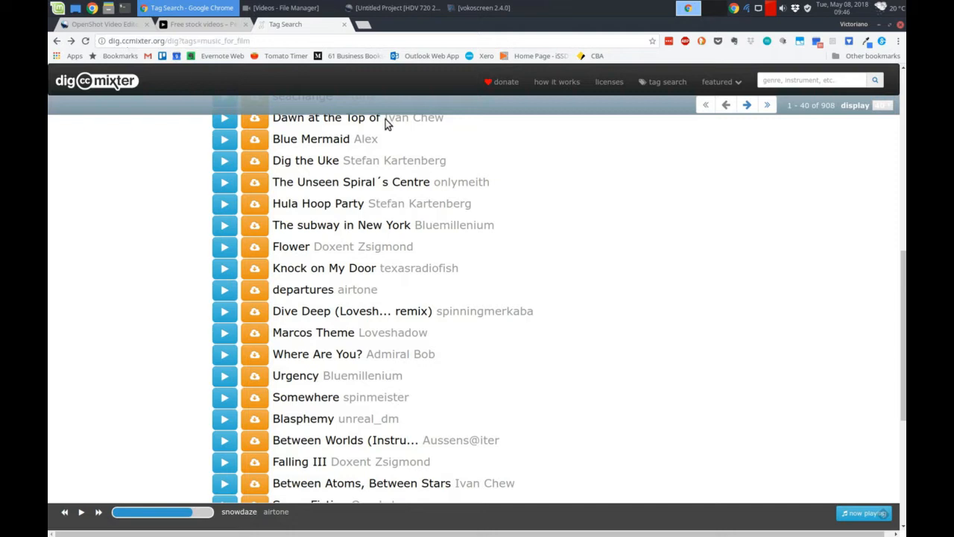
scroll(542, 210, "down", 3)
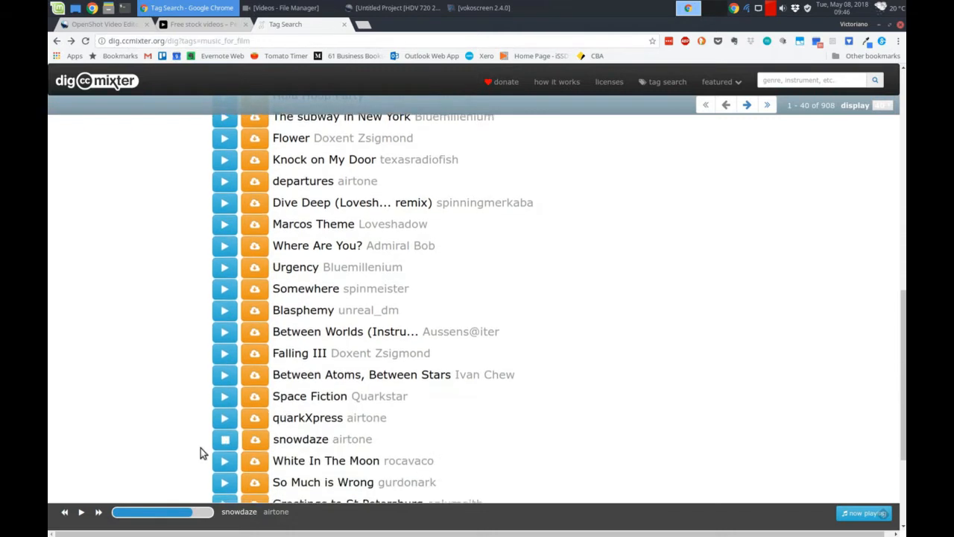
left_click(114, 513)
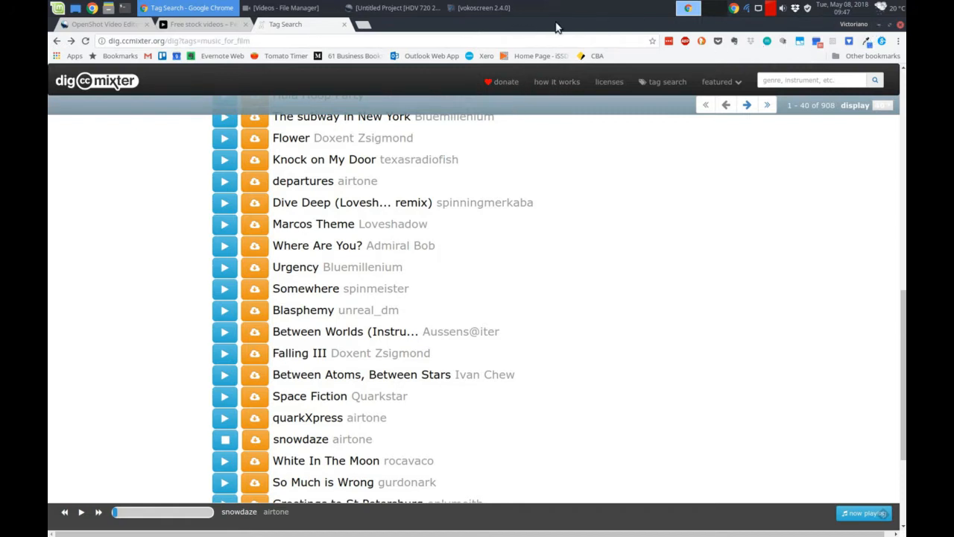
- Switch to OpenShot and import the four MP4 clips from the "Video 24 - Video Editing Lesson" folder into the project files
left_click(879, 26)
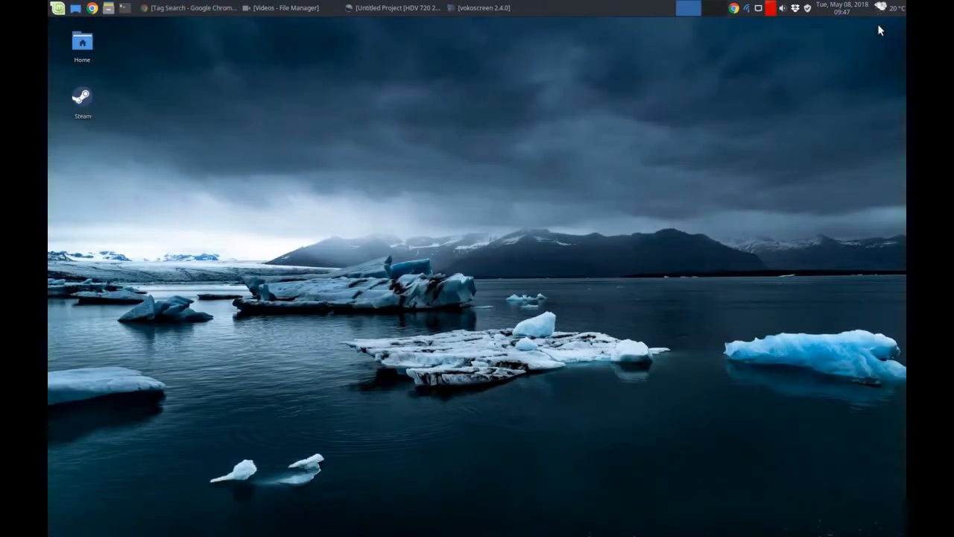
left_click(412, 13)
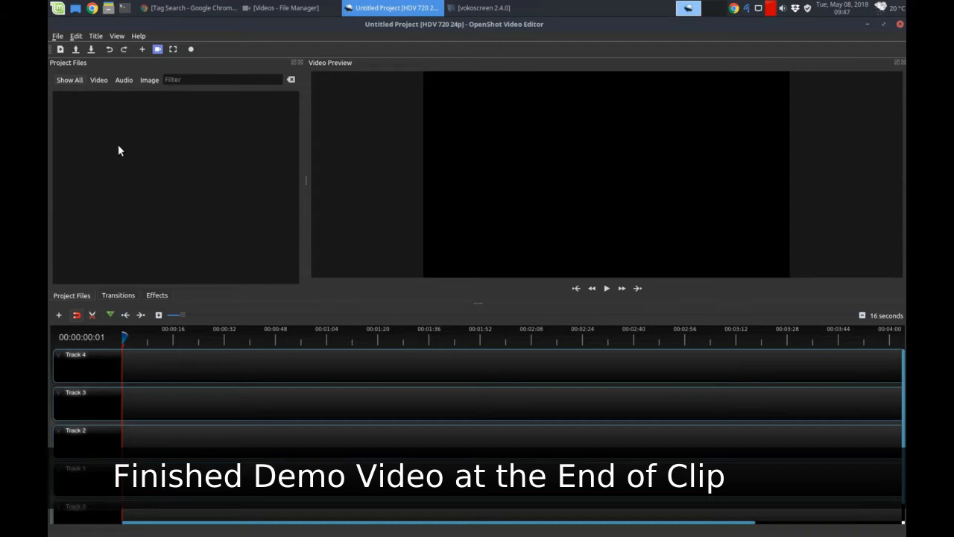
left_click(279, 9)
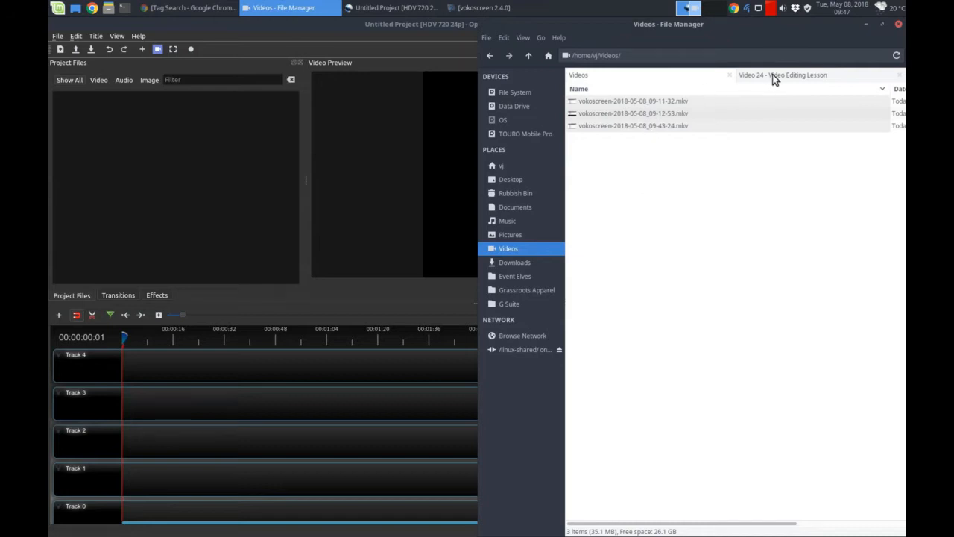
left_click(773, 77)
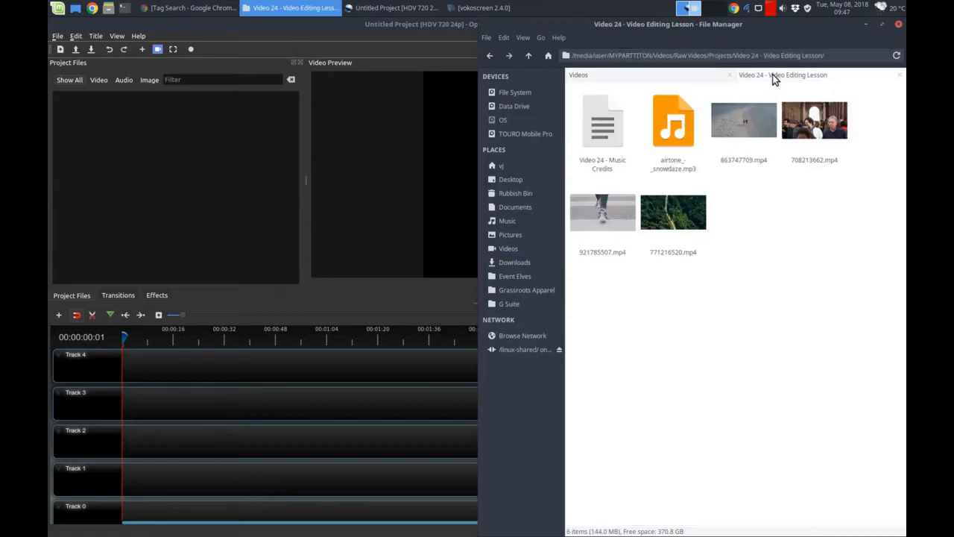
left_click(759, 128)
left_click(706, 222, "shift")
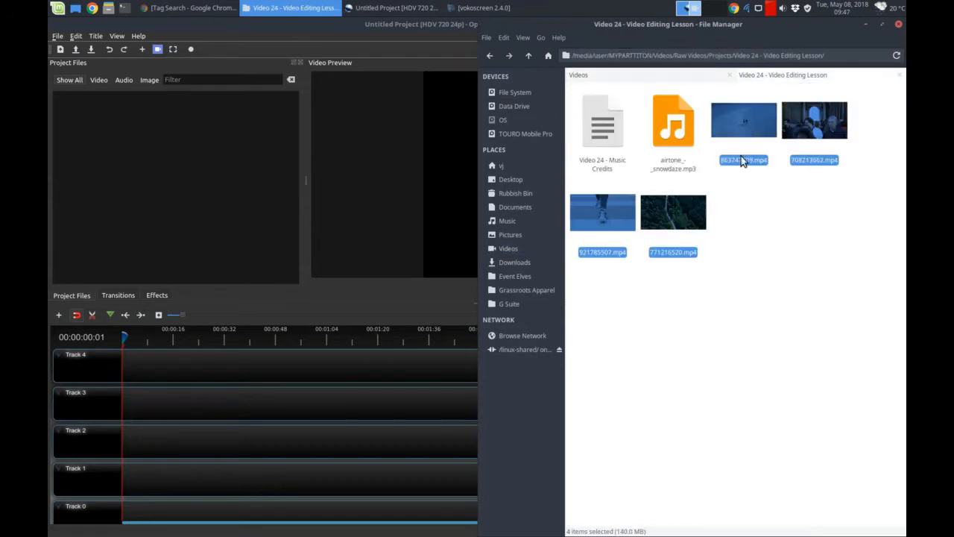
left_click_drag(756, 128, 150, 145)
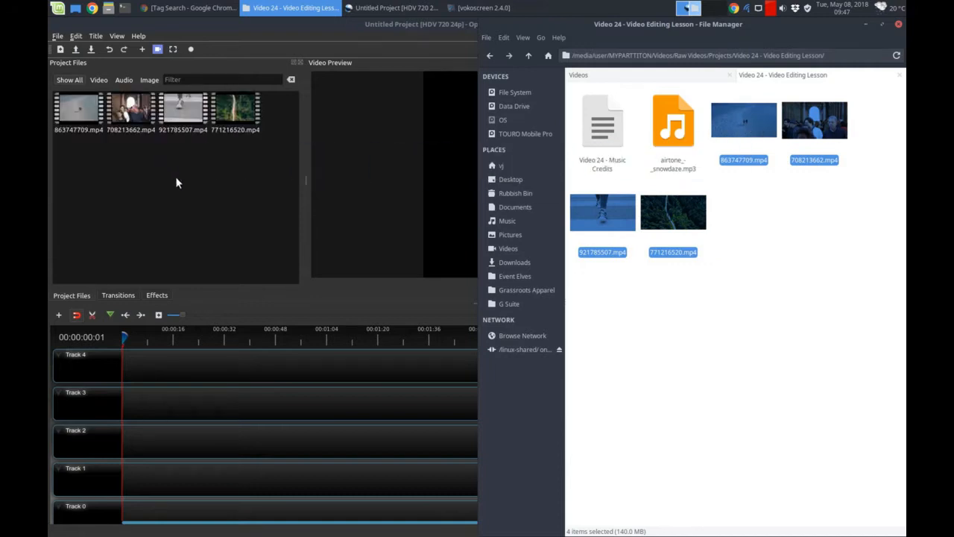
left_click(409, 22)
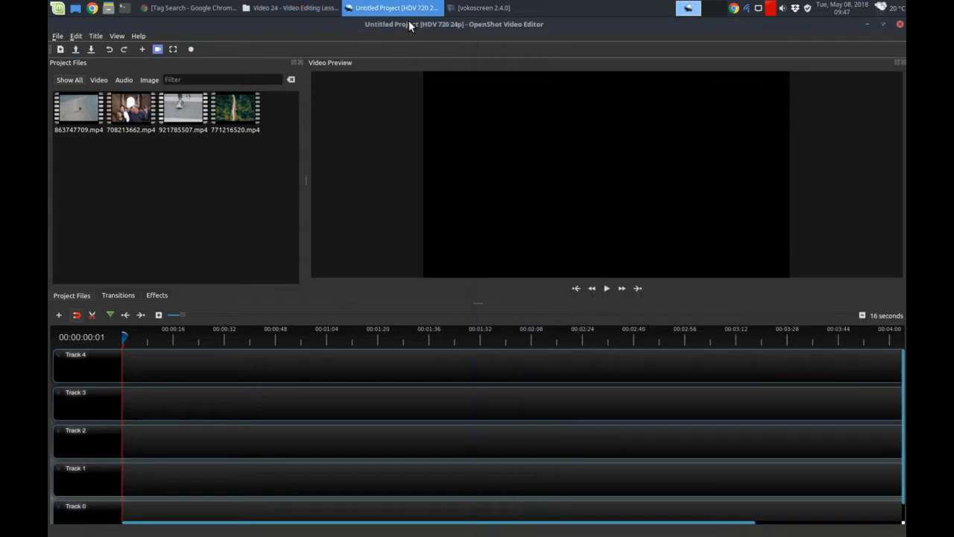
- Choose HDV 720 24p as the default profile in the preferences
left_click(76, 37)
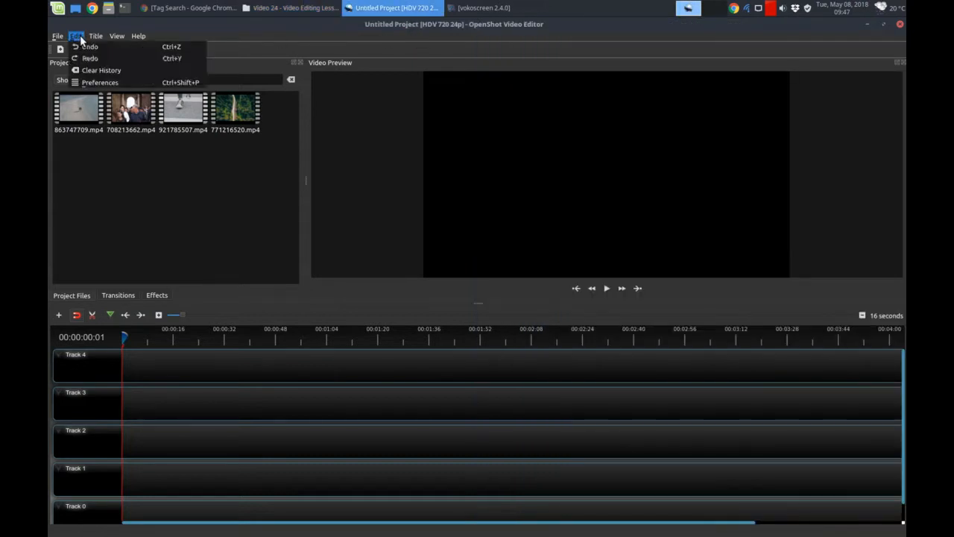
left_click(99, 84)
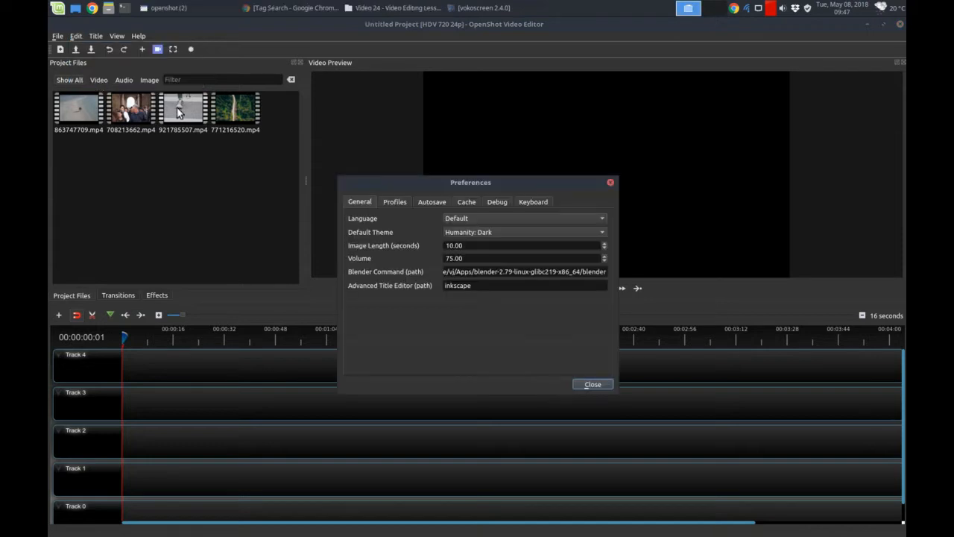
left_click(393, 203)
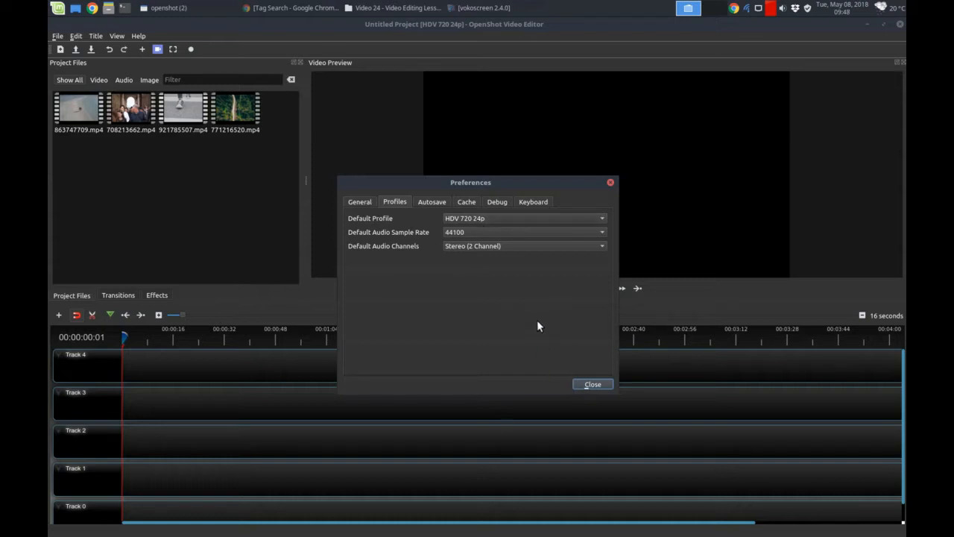
left_click(594, 218)
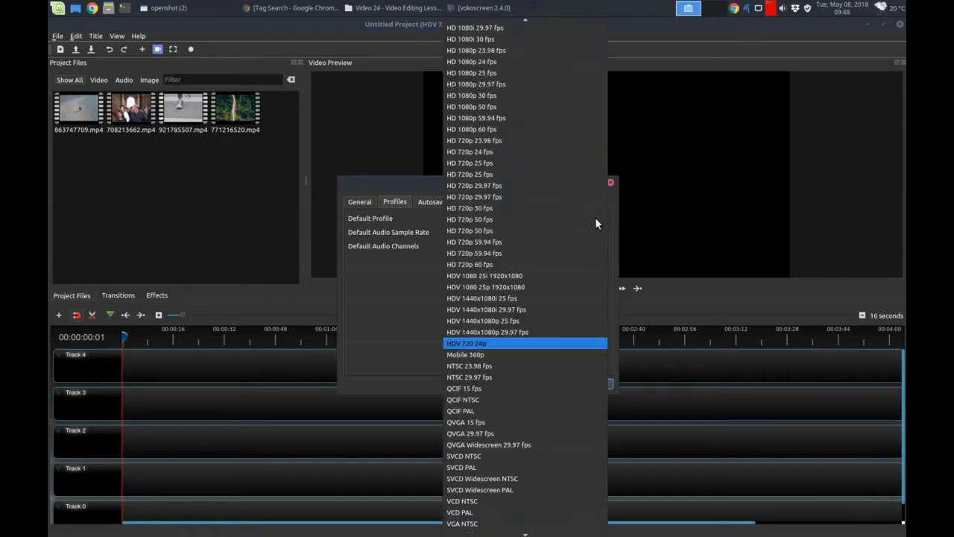
left_click(531, 343)
left_click(586, 384)
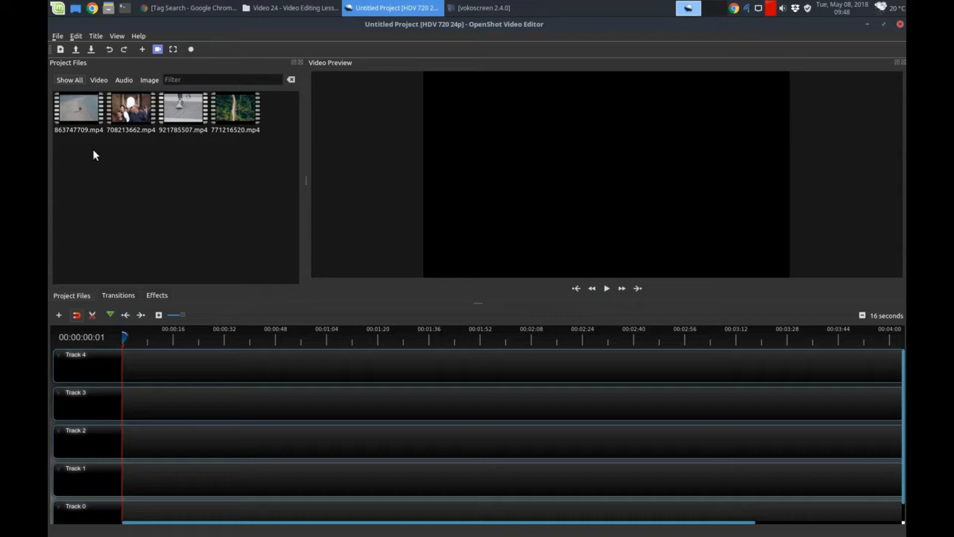
- Try to preview the imported clips directly from the project files
left_click(84, 125)
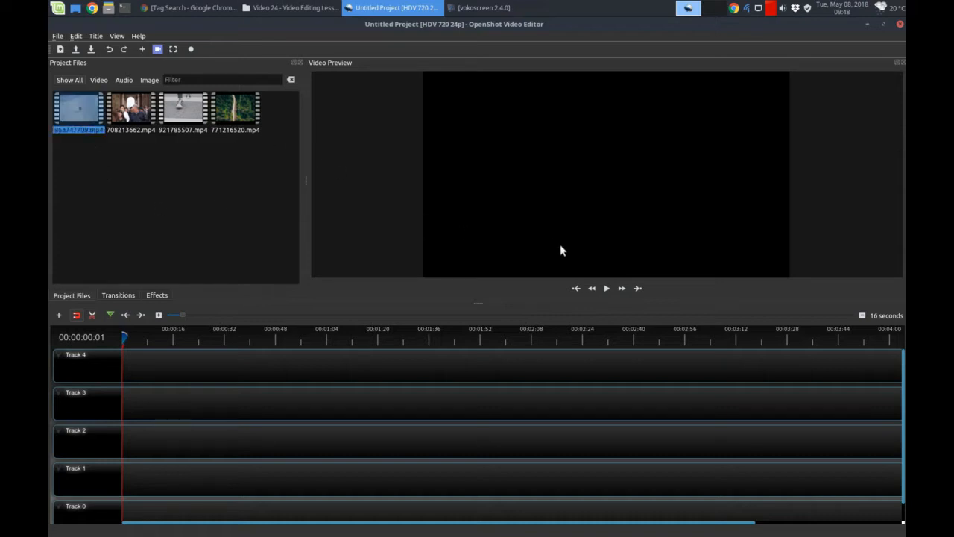
left_click(604, 292)
left_click(134, 112)
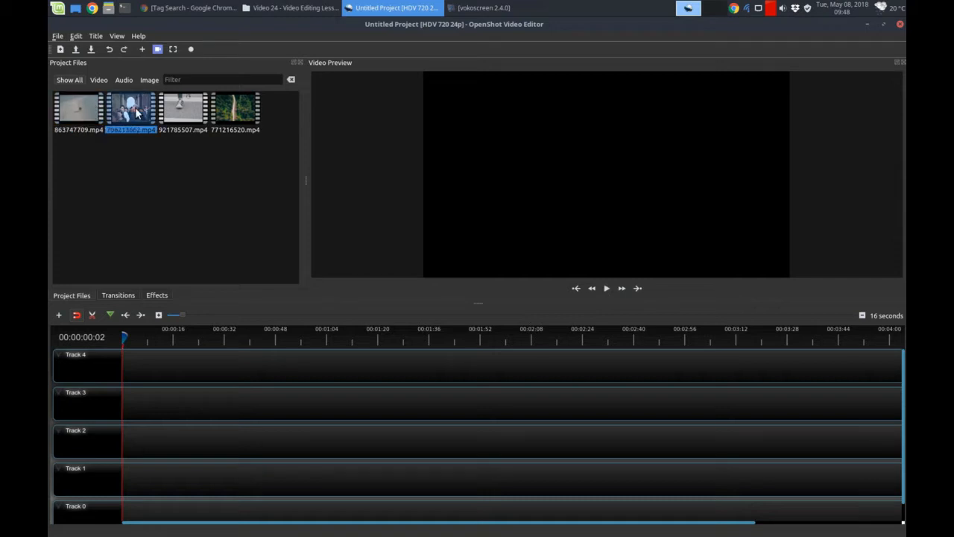
left_click(172, 111)
left_click(224, 111)
left_click(191, 110)
- Place 863747709.mp4 on Track 4 at about 8 seconds and preview it briefly
left_click_drag(89, 131, 133, 363)
left_click(153, 355)
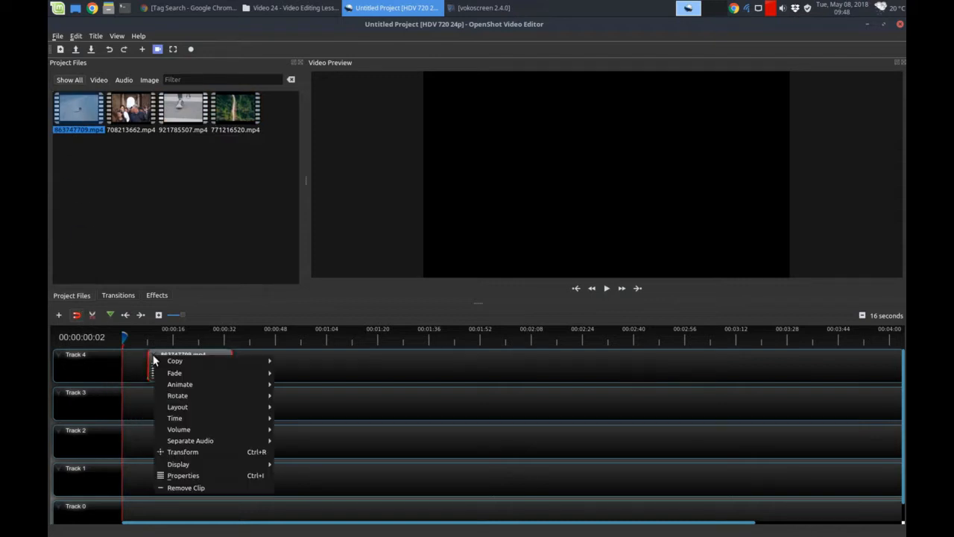
left_click(147, 358)
left_click_drag(124, 337, 151, 337)
key("space")
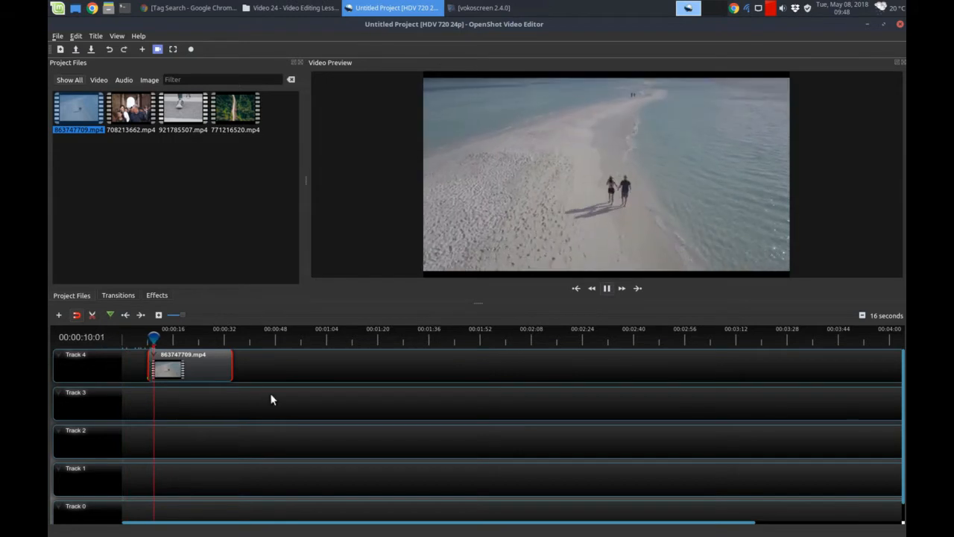
key("space")
- Place 708213662.mp4 on Track 4 at about 46 seconds and 921785507.mp4 on Track 3 at about 1:20, previewing each
left_click_drag(137, 124, 263, 364)
left_click(284, 339)
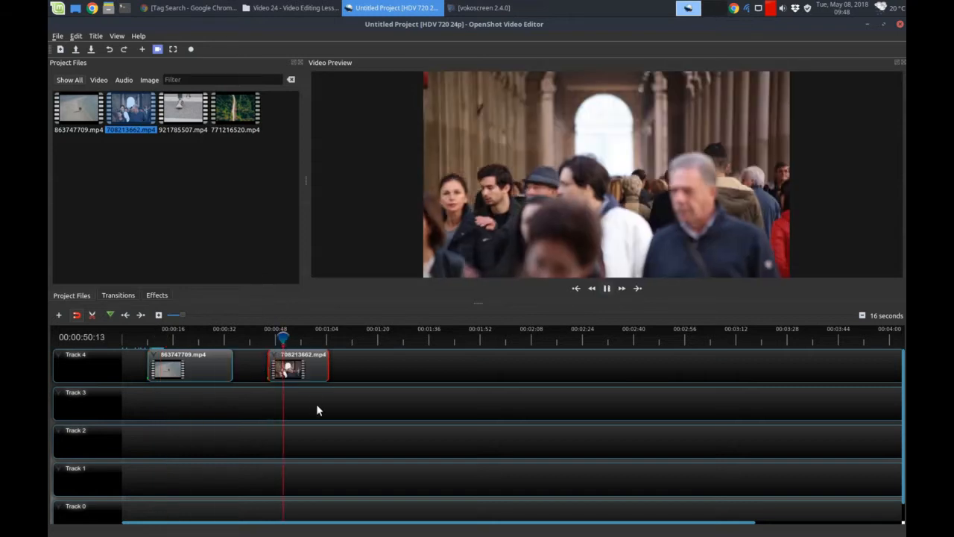
left_click_drag(184, 110, 376, 372)
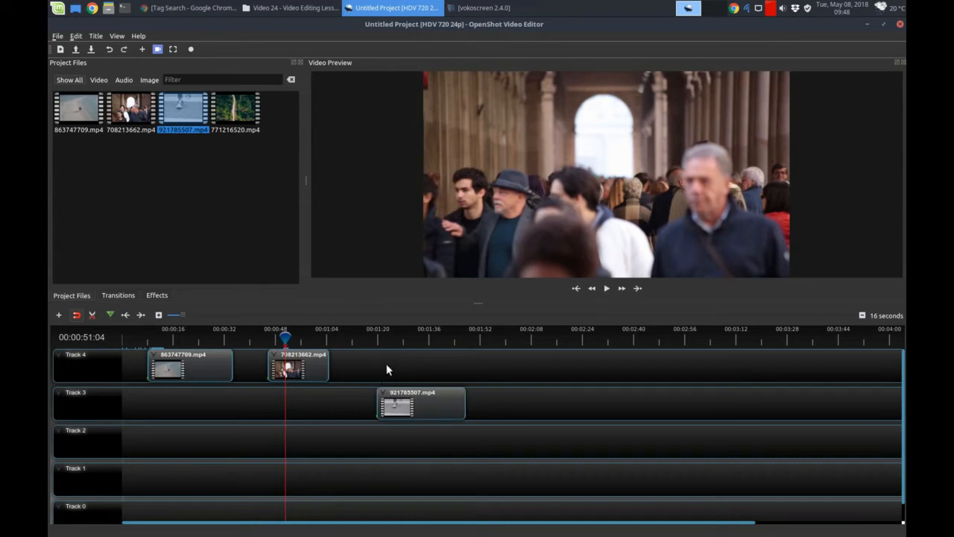
left_click(389, 341)
key("space")
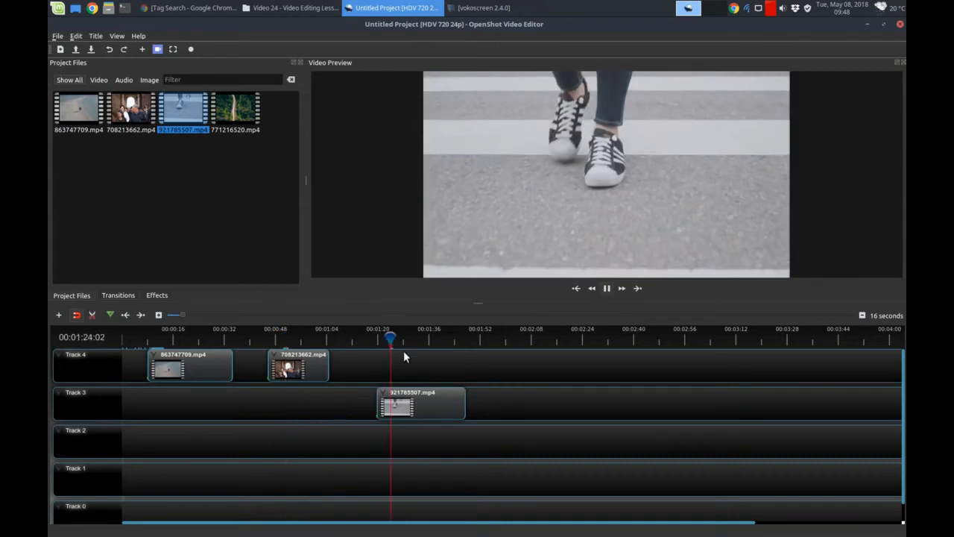
key("space")
- Place 771216520.mp4 on Track 4 at about 1:58 and preview it briefly
left_click_drag(234, 109, 500, 365)
left_click(499, 337)
key("space")
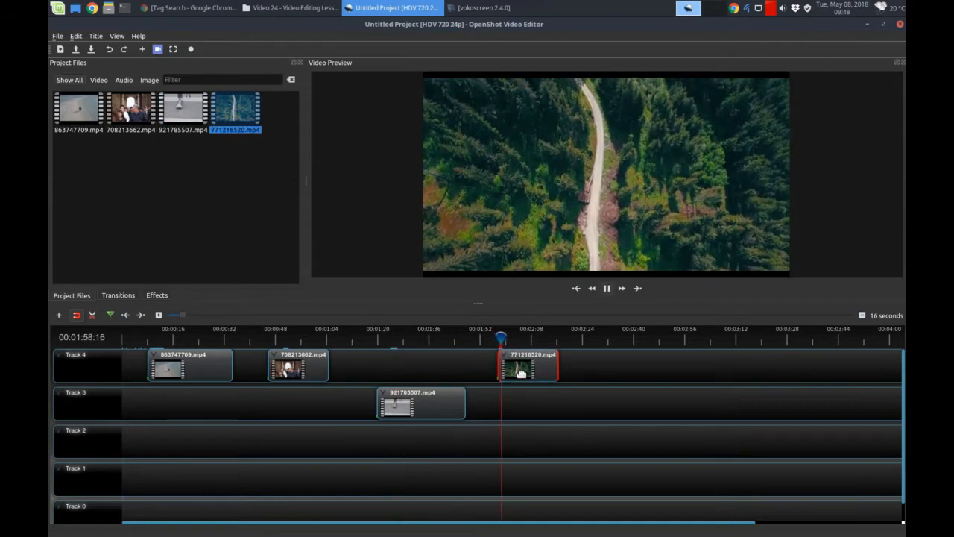
key("space")
- Delete all four test clips from the timeline
left_click(561, 463)
left_click_drag(560, 456, 203, 363)
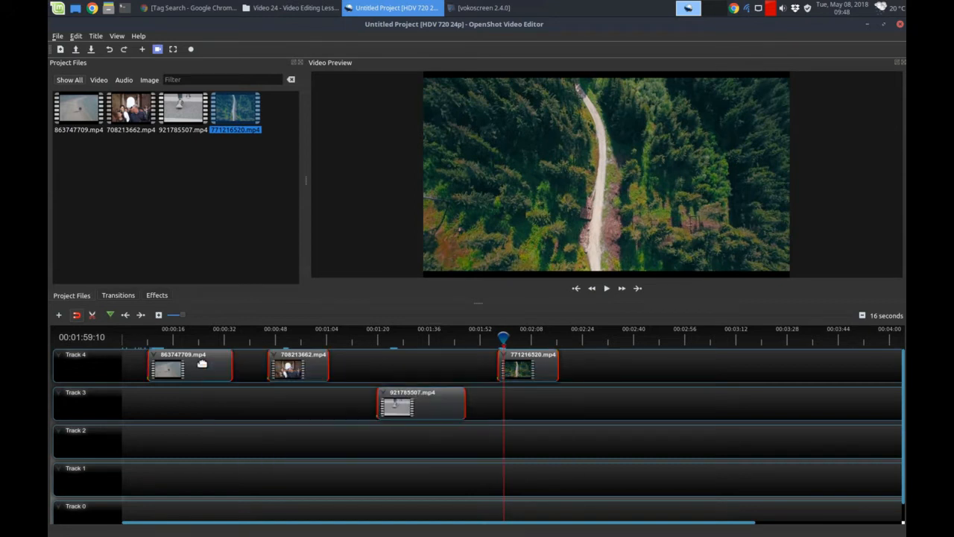
key("Delete")
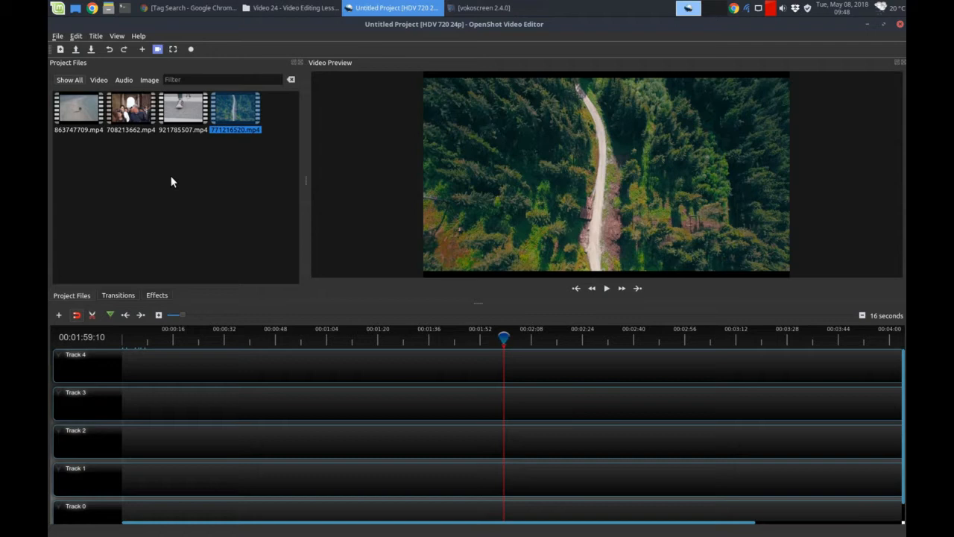
- Place 921785507.mp4 at the start of Track 1 and play the timeline from the beginning
left_click(207, 206)
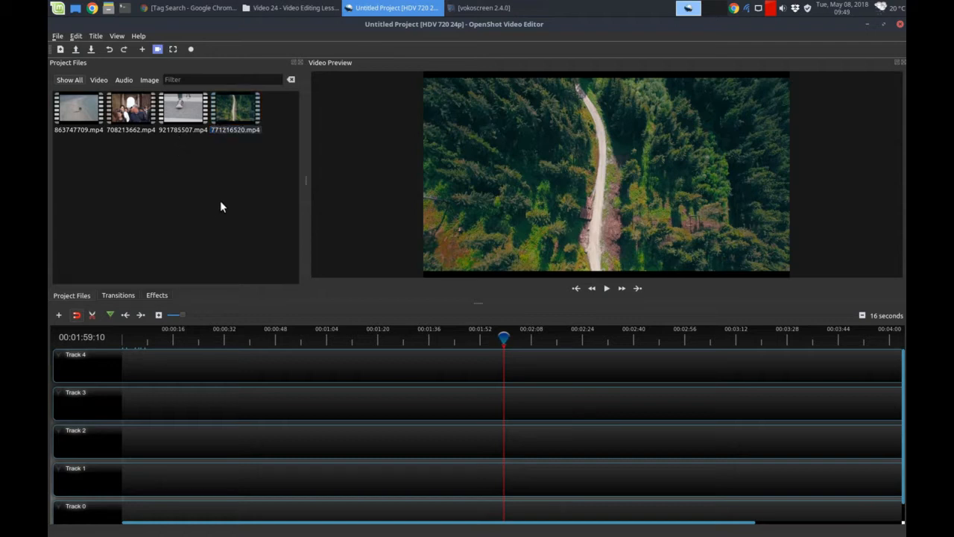
left_click(183, 119)
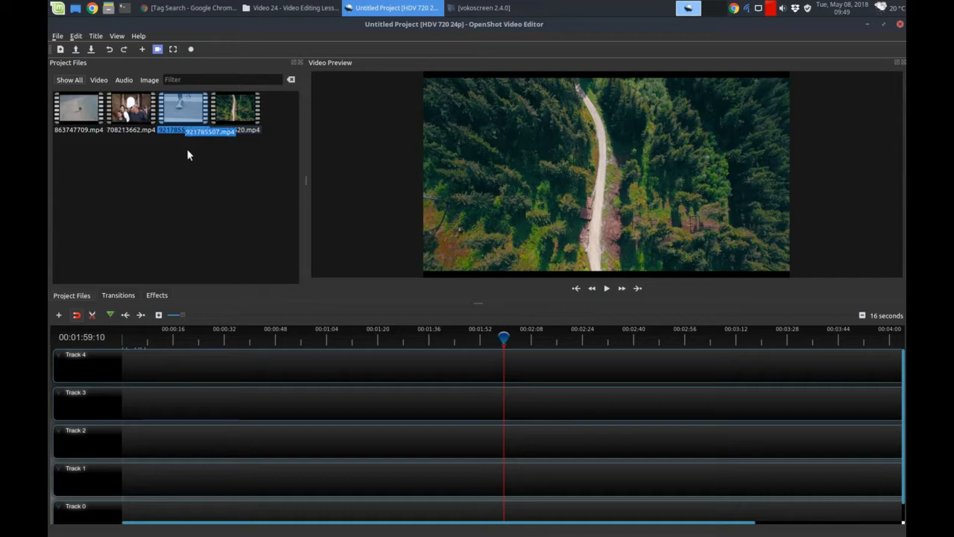
left_click(134, 106)
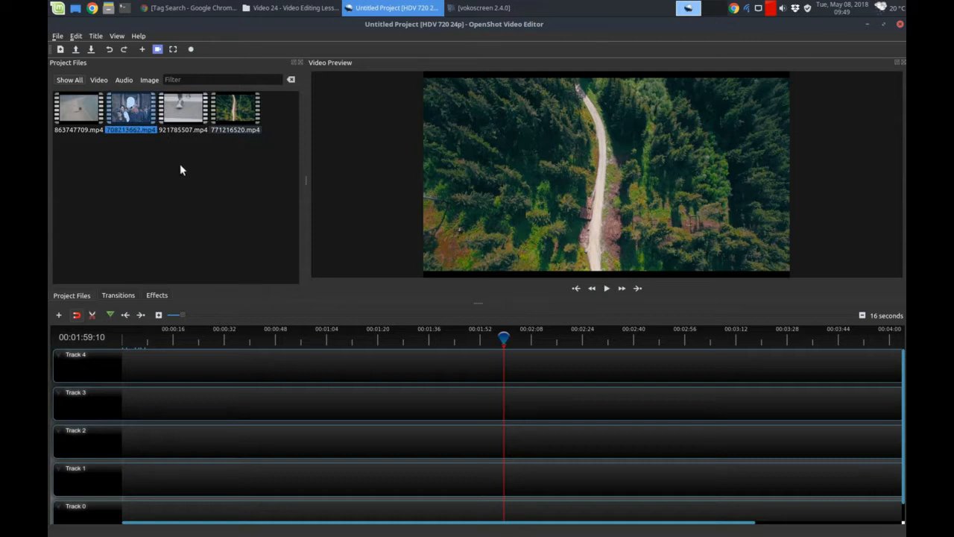
left_click_drag(185, 110, 122, 467)
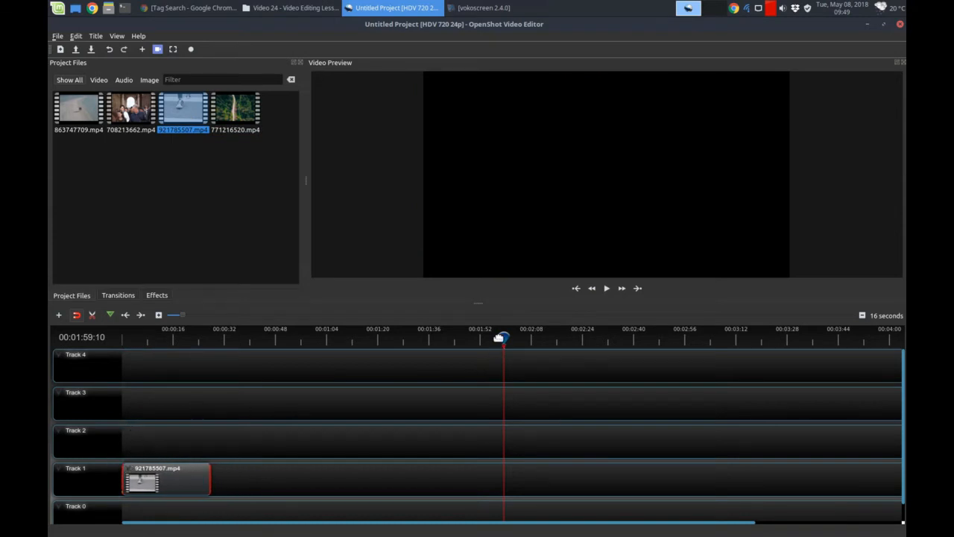
left_click_drag(504, 337, 123, 337)
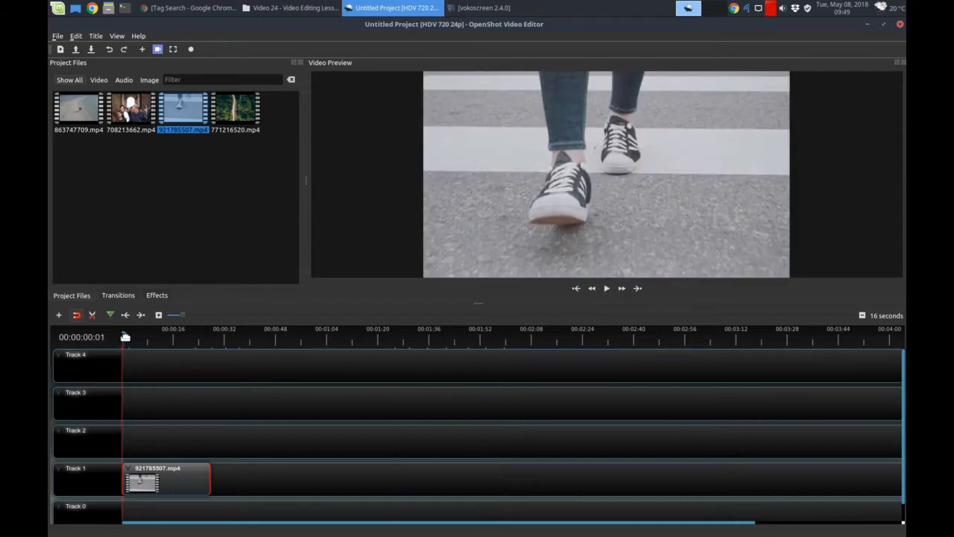
key("space")
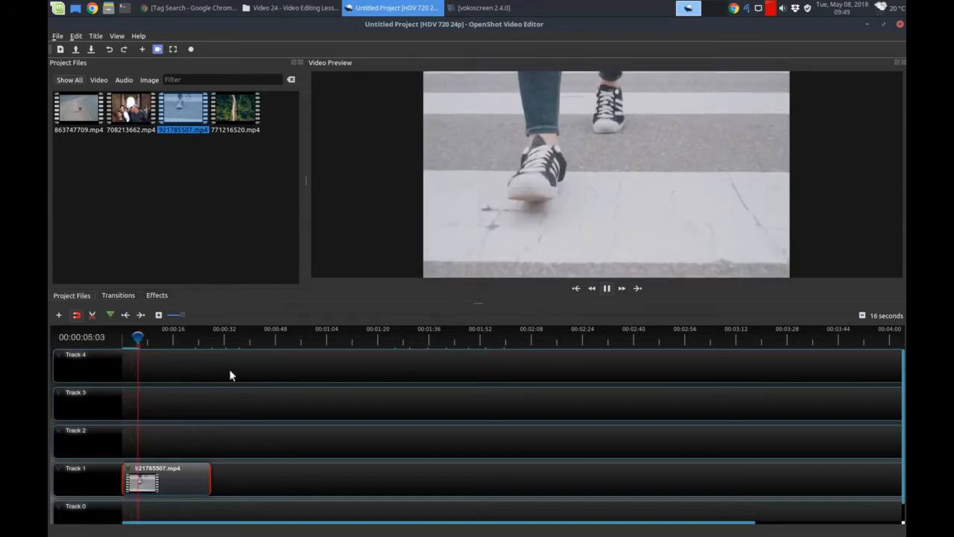
- Preview 921785507.mp4 on Track 1 and split it with the Razor tool at about 6 seconds
key("space")
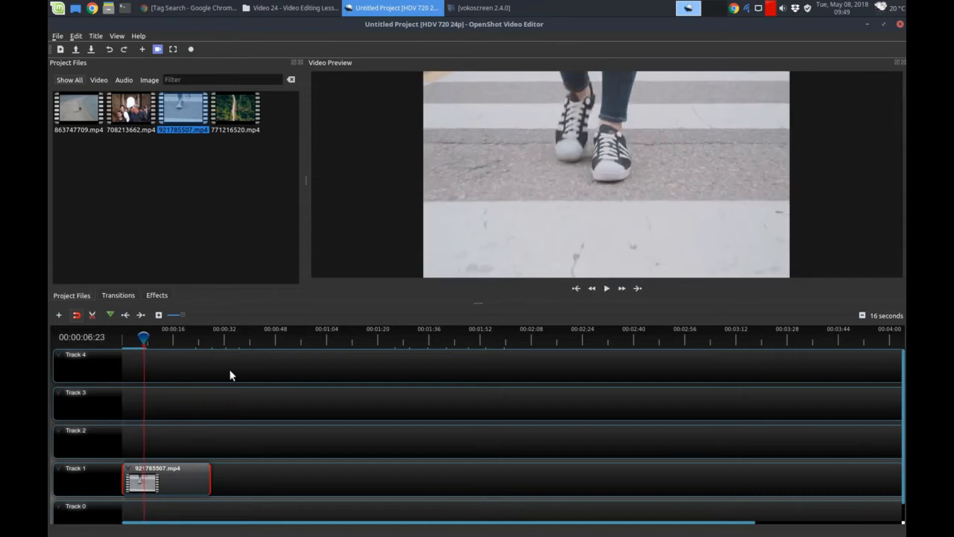
left_click_drag(146, 340, 123, 339)
key("space")
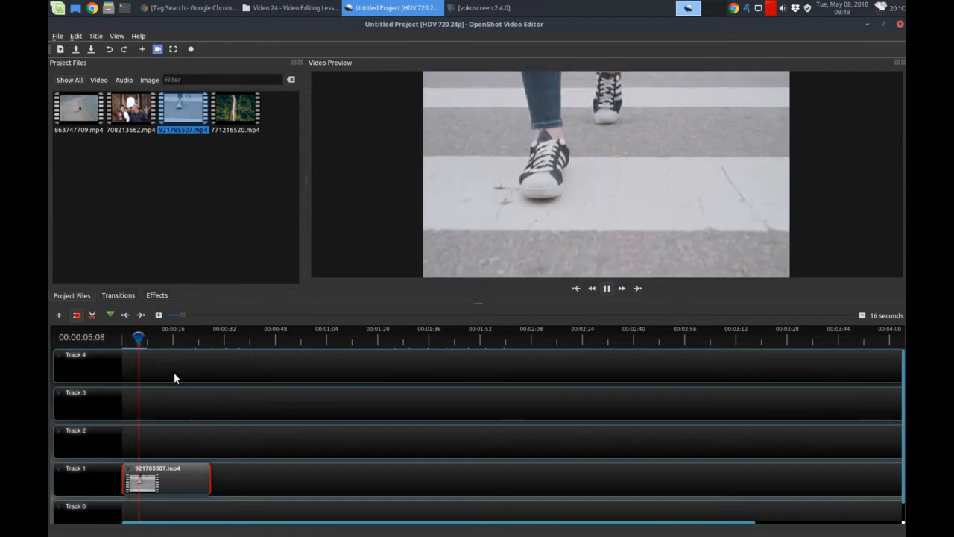
key("space")
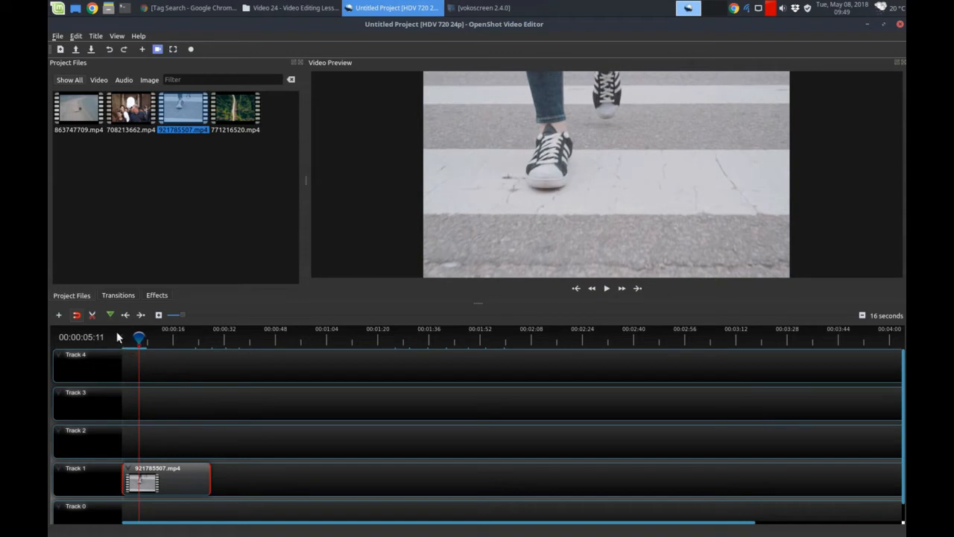
left_click(88, 316)
left_click(142, 469)
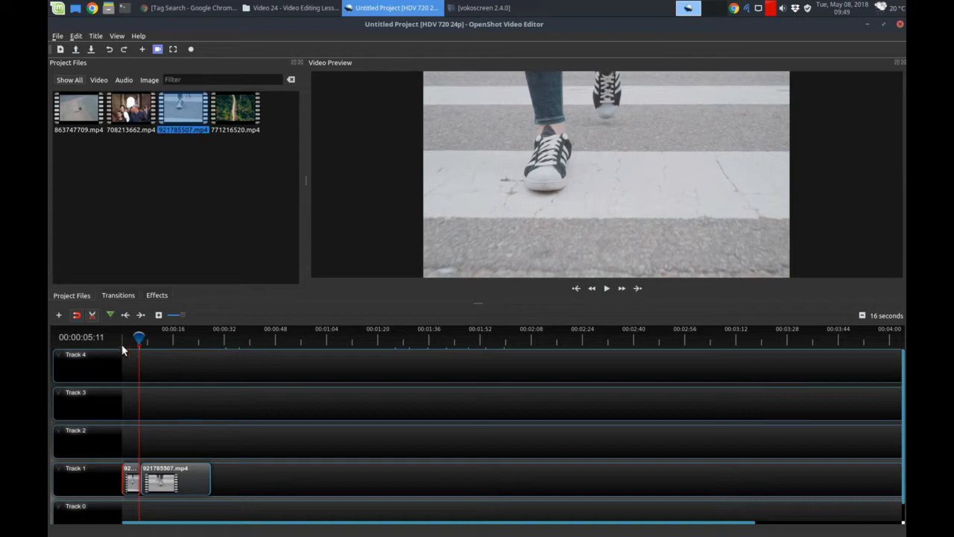
left_click(92, 317)
- Move the second piece of 921785507.mp4 to about 16 seconds on Track 1 and play across the gap between the pieces
left_click_drag(167, 471, 198, 472)
left_click_drag(139, 337, 134, 337)
key("space")
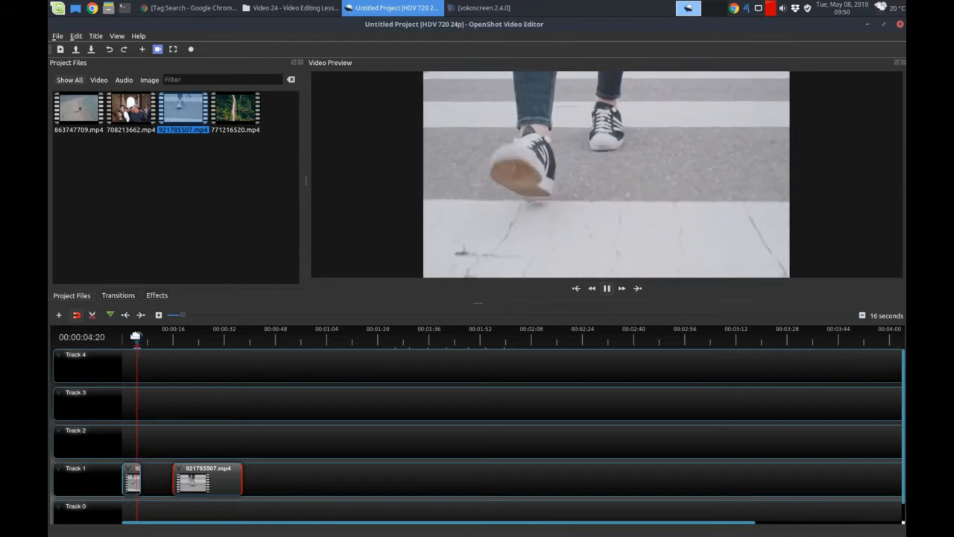
key("space")
left_click_drag(140, 341, 192, 340)
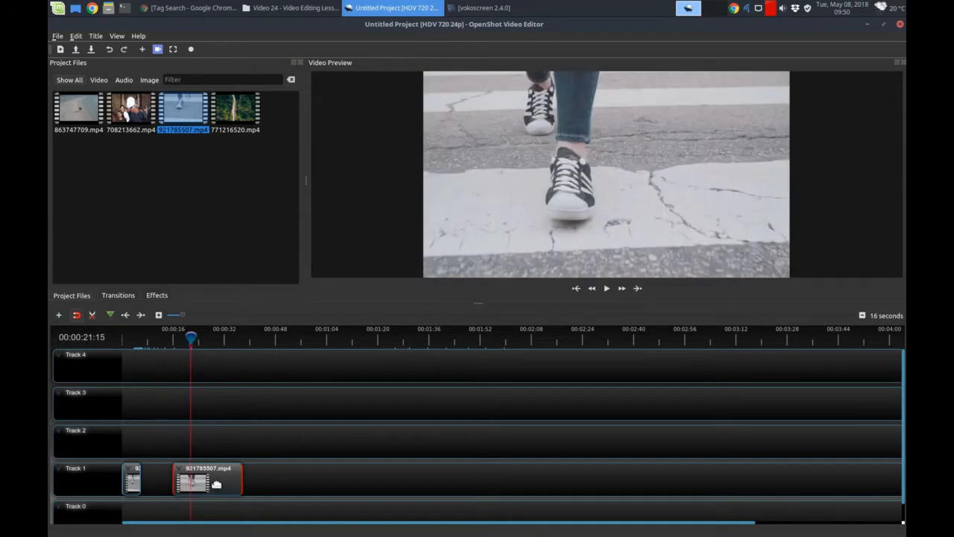
- Move the second 921785507.mp4 piece to about 2:16 on Track 2 and place 863747709.mp4 on Track 2 where the first piece ends
left_click_drag(212, 482, 595, 445)
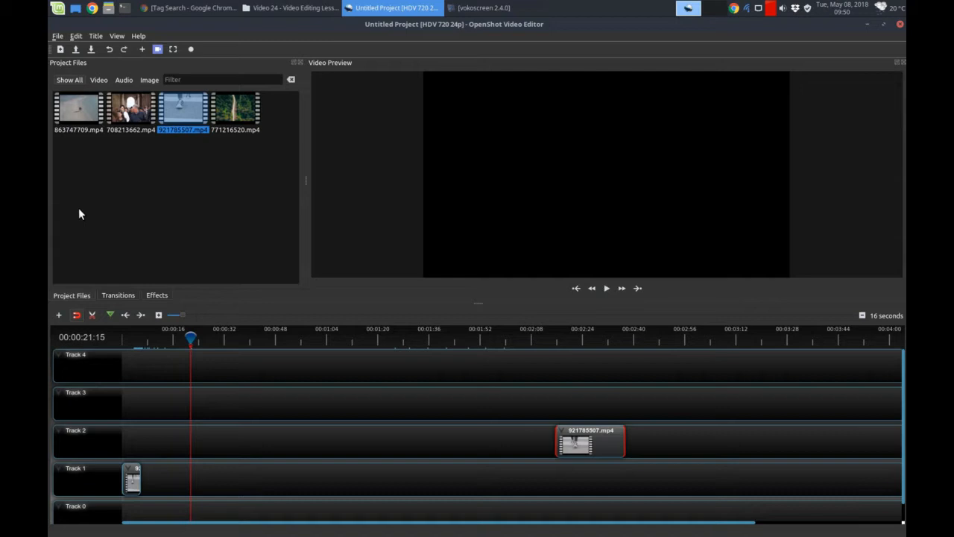
left_click_drag(82, 111, 200, 445)
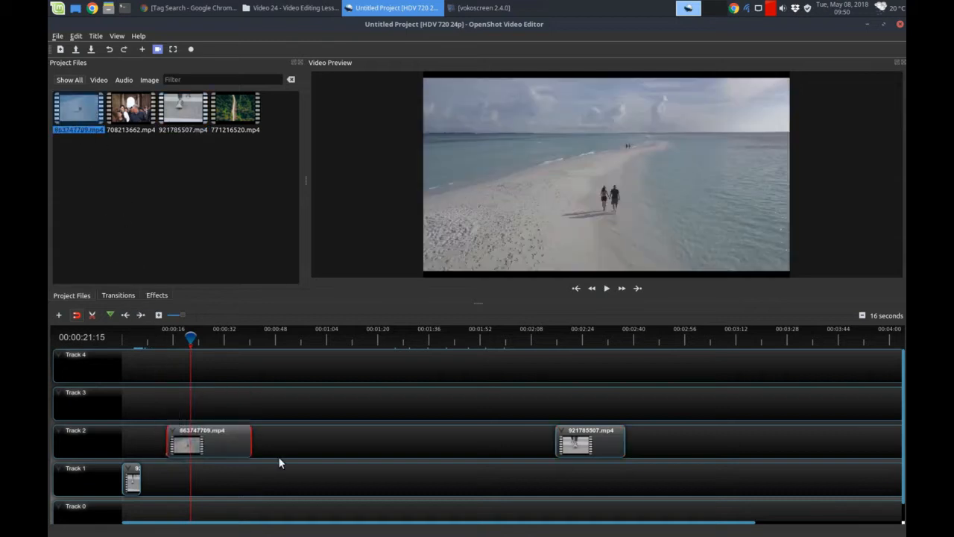
left_click(192, 338)
left_click_drag(191, 338, 162, 344)
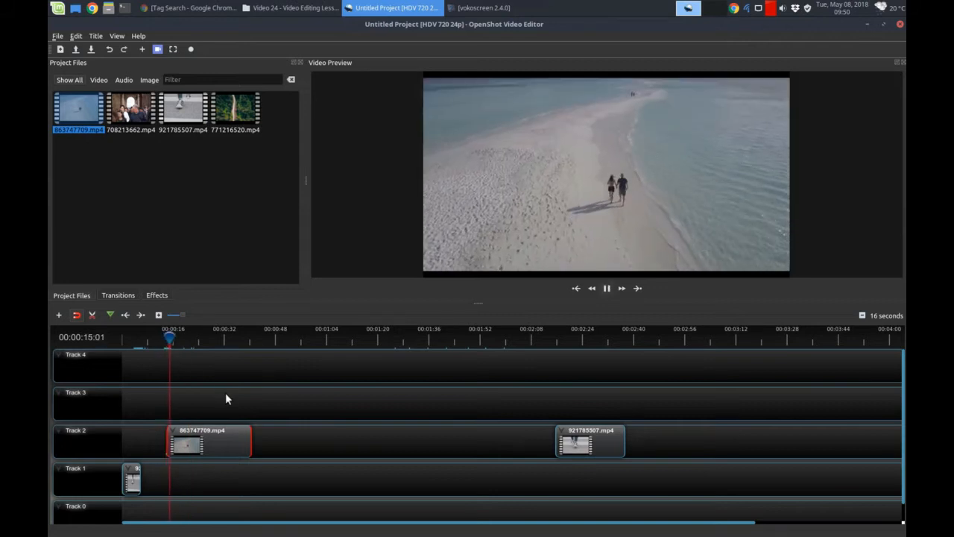
key("space")
left_click_drag(197, 432, 176, 432)
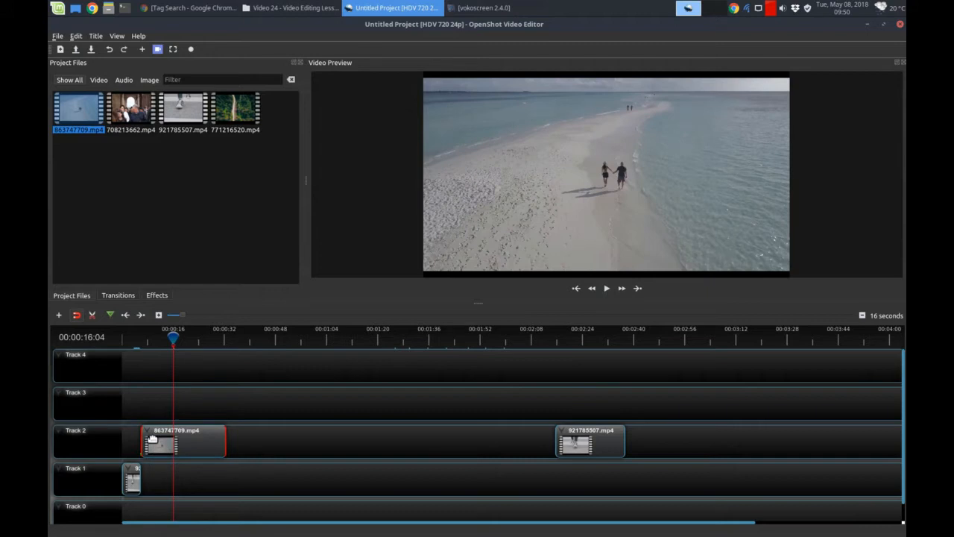
- Play the timeline from the beginning to check the cut from the walking clip to the beach clip
left_click_drag(172, 339, 124, 340)
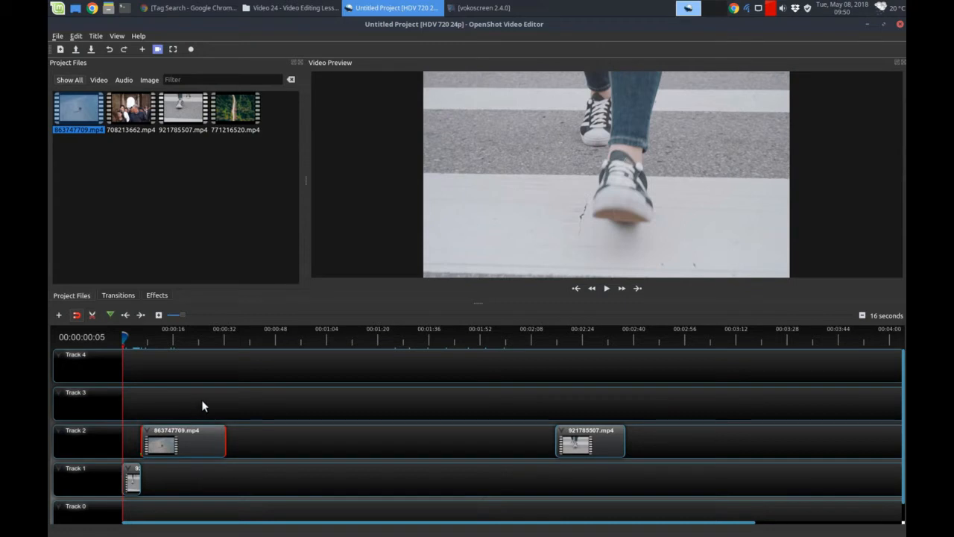
key("space")
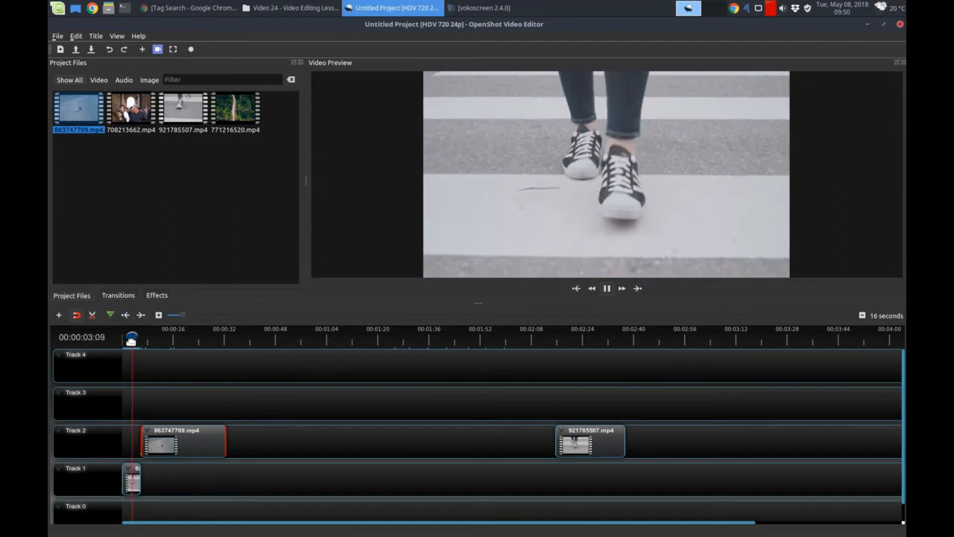
key("space")
- Move the second 921785507.mp4 piece to about 8 seconds on Track 1, beneath 863747709.mp4, and preview the overlap
left_click_drag(593, 446, 182, 475)
key("space")
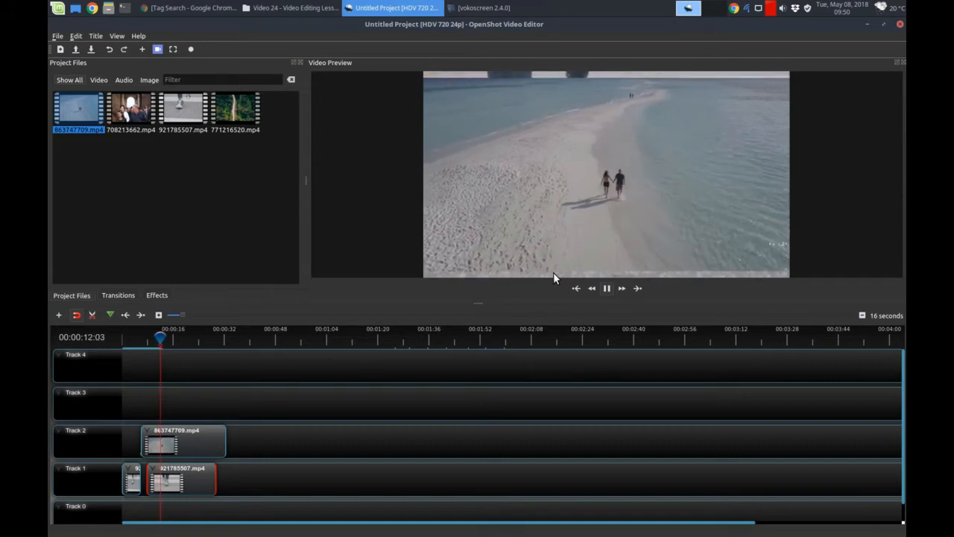
key("space")
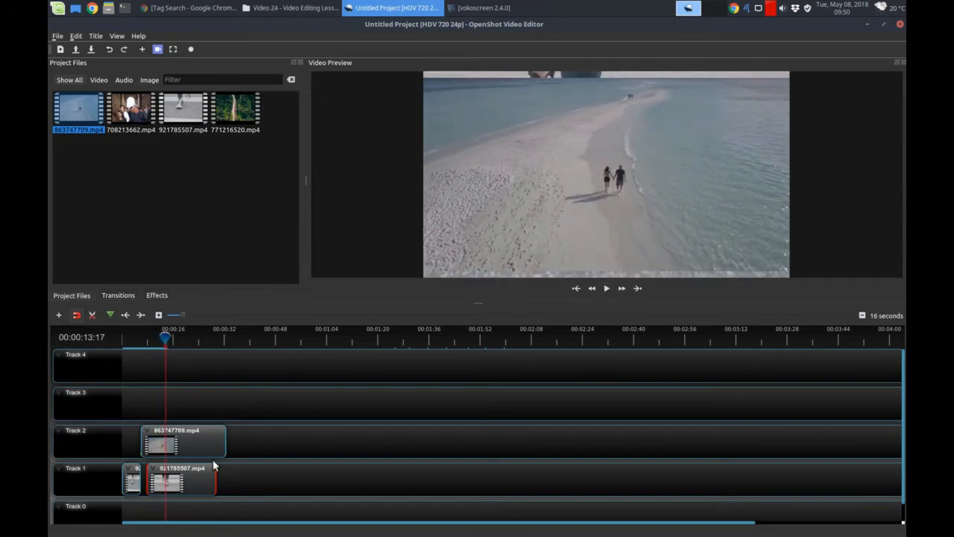
- Move the second 921785507.mp4 piece to about 1:20 on Track 1 and play the timeline from the beginning
left_click_drag(192, 479, 422, 480)
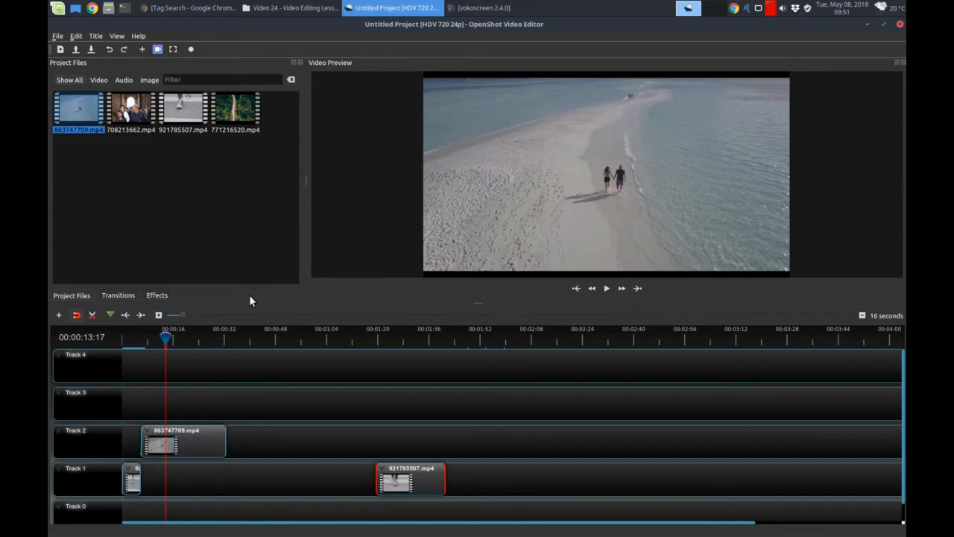
left_click_drag(165, 339, 122, 344)
key("space")
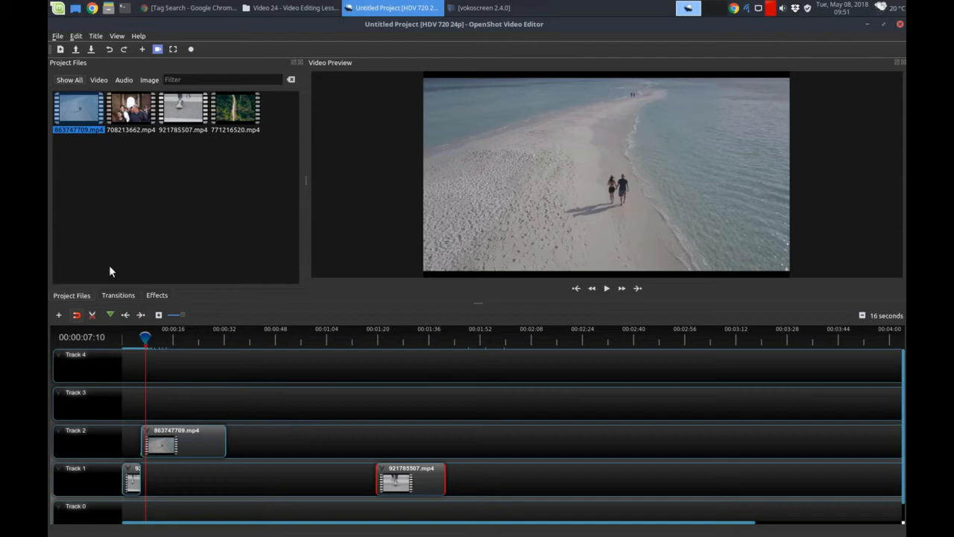
- Add a Fade transition over the start of 863747709.mp4 on Track 2 and lengthen it slightly
left_click(117, 295)
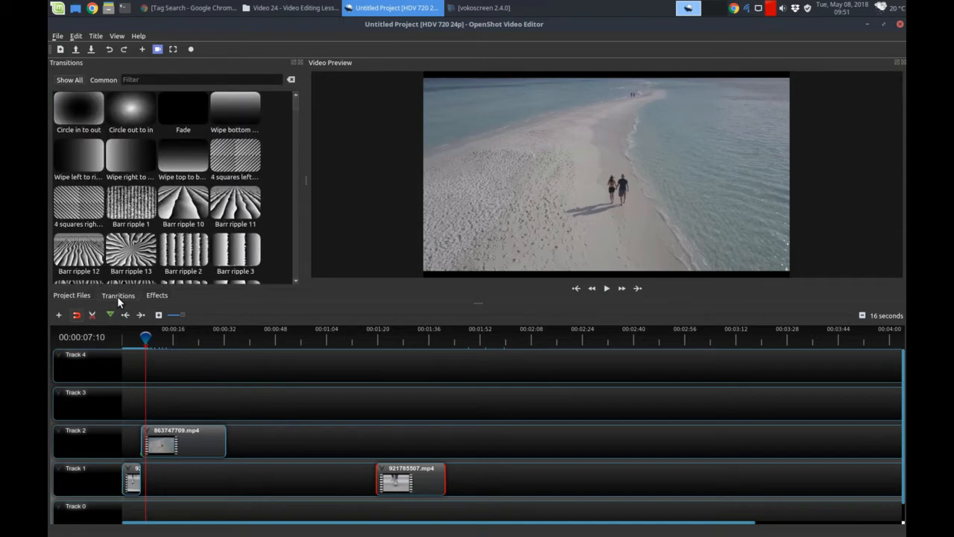
left_click(186, 106)
left_click_drag(182, 132, 132, 425)
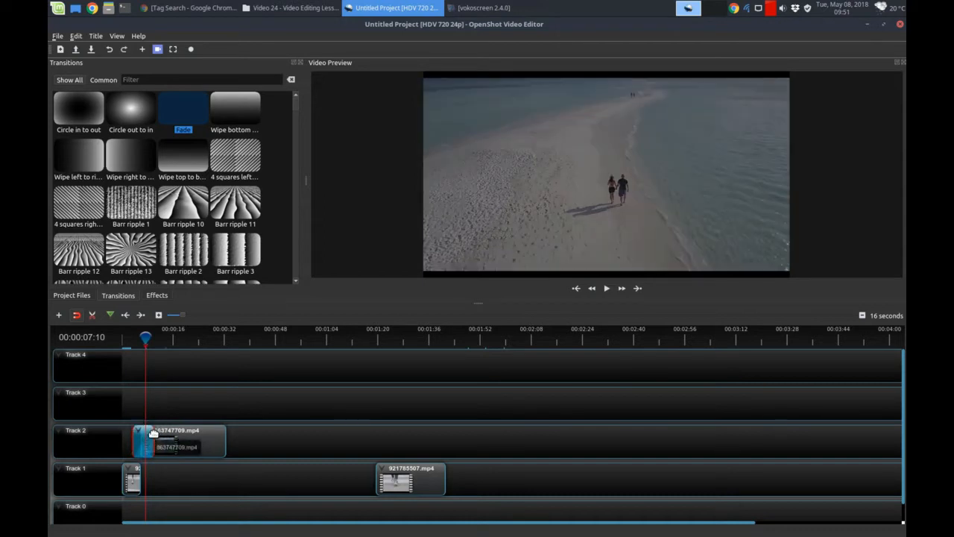
left_click_drag(153, 433, 157, 434)
scroll(157, 433, "up", 1)
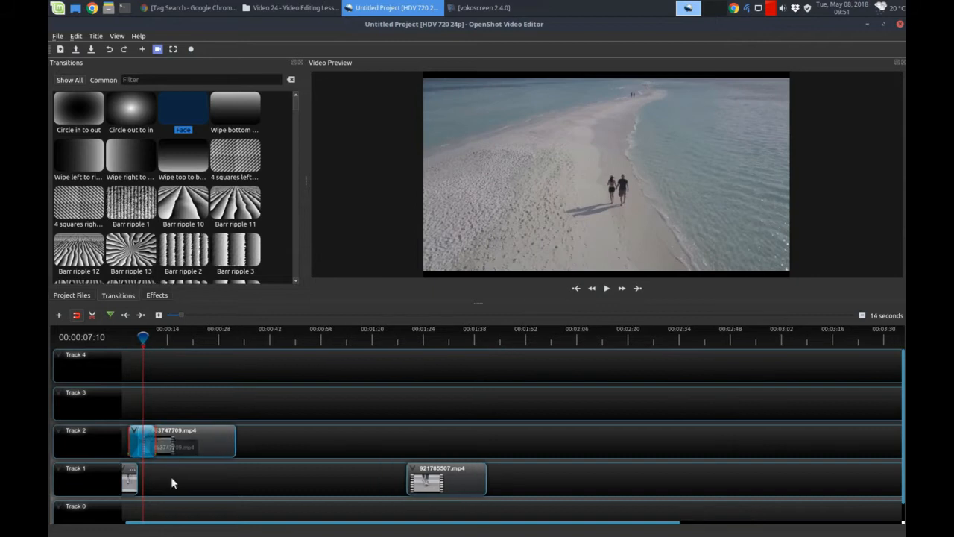
- Play the timeline from the beginning to check the Fade transition
left_click_drag(143, 337, 105, 340)
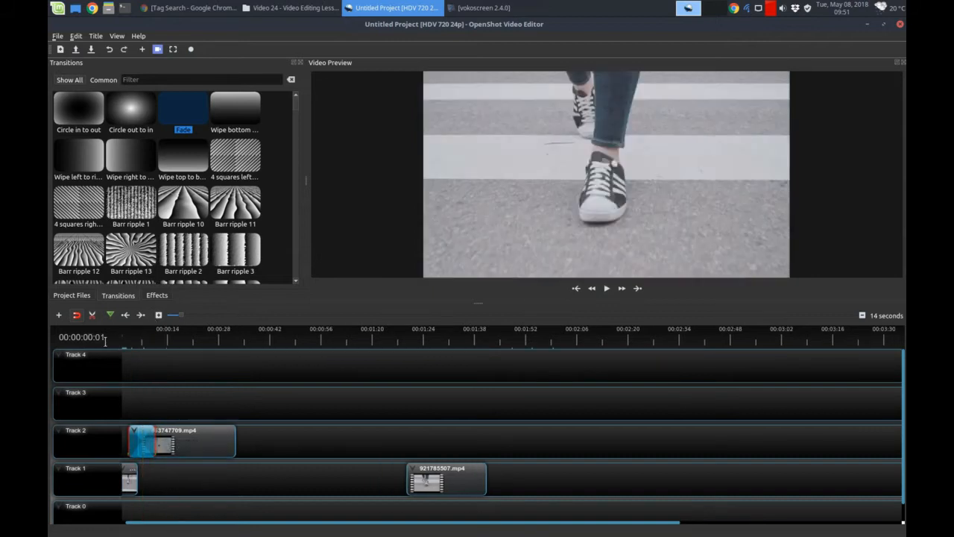
left_click_drag(180, 524, 143, 523)
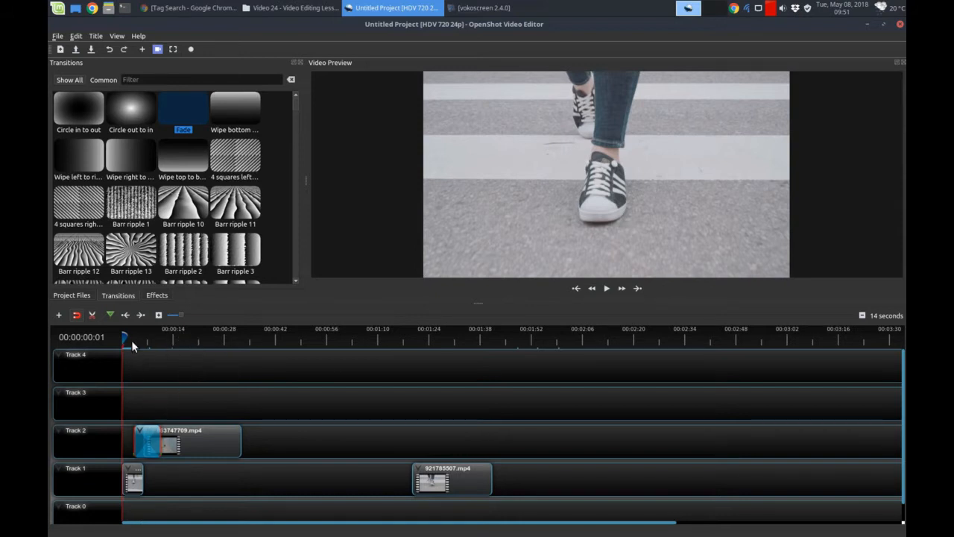
key("space")
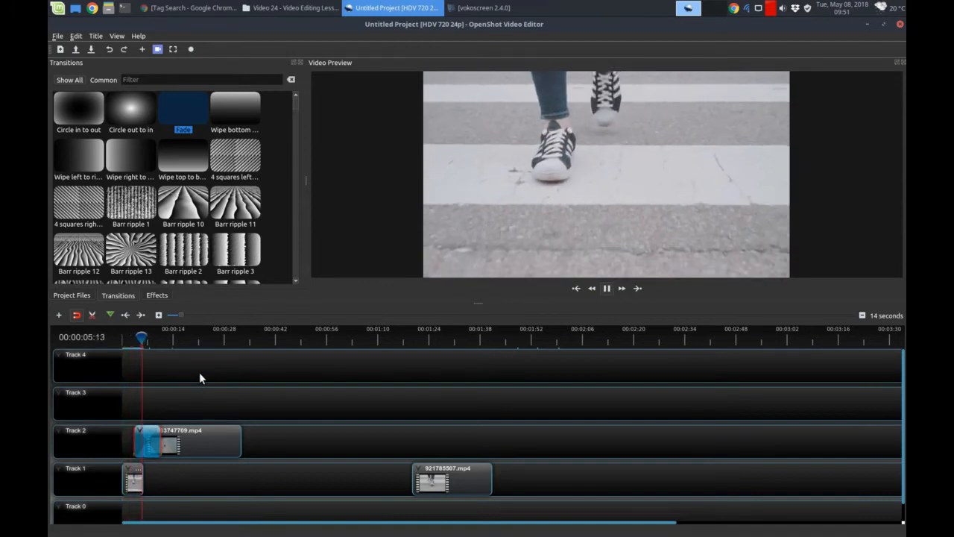
key("space")
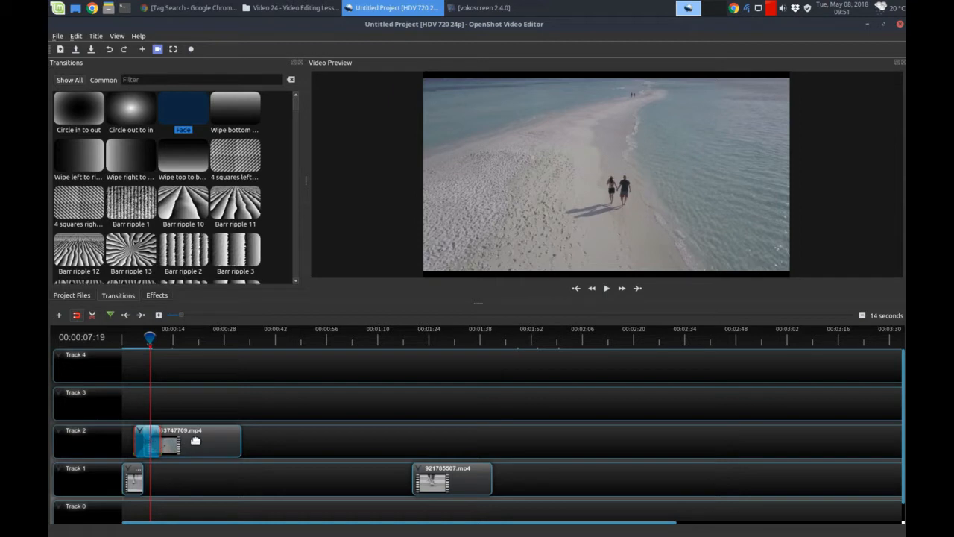
- Shift 863747709.mp4 and its Fade earlier to about 3 seconds, overlapping the first clip, and play the crossfade
left_click_drag(202, 440, 129, 444)
left_click_drag(148, 339, 123, 338)
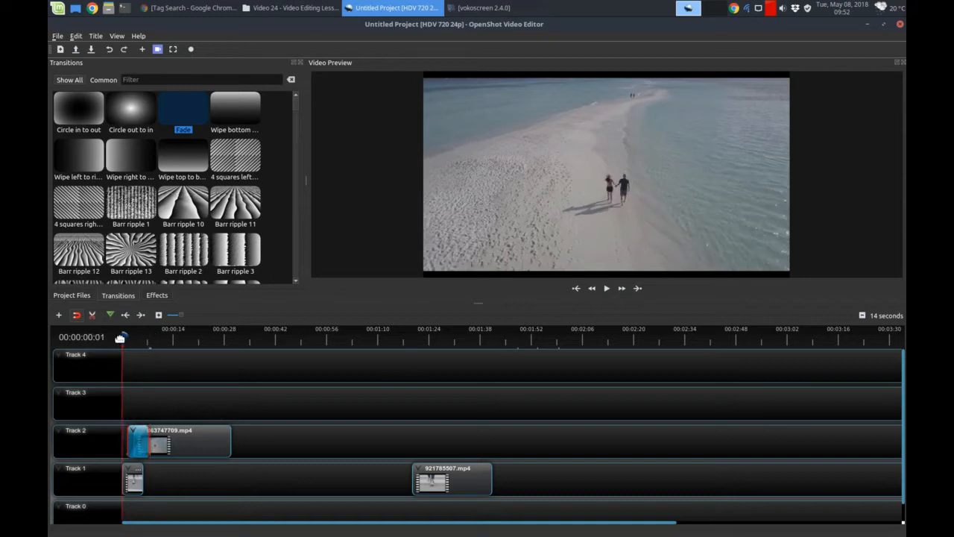
key("space")
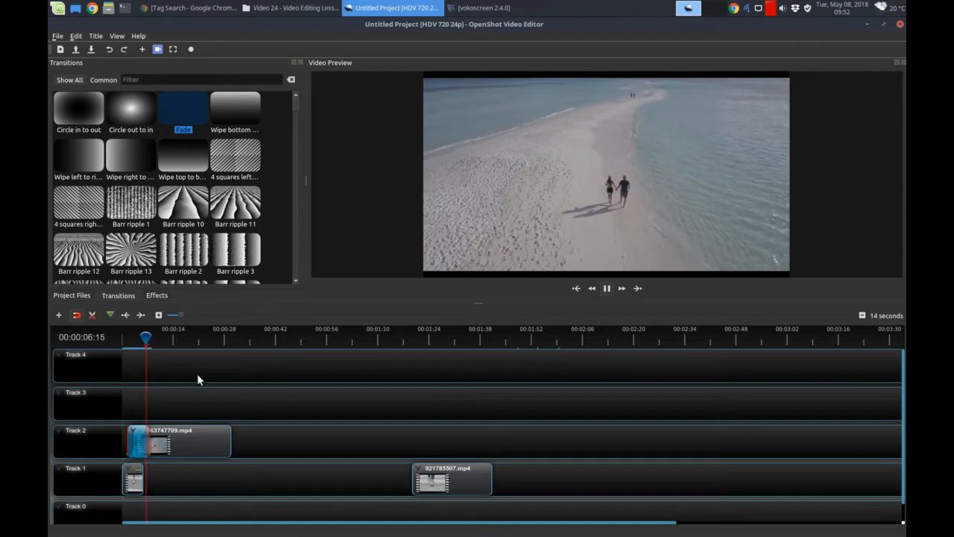
key("space")
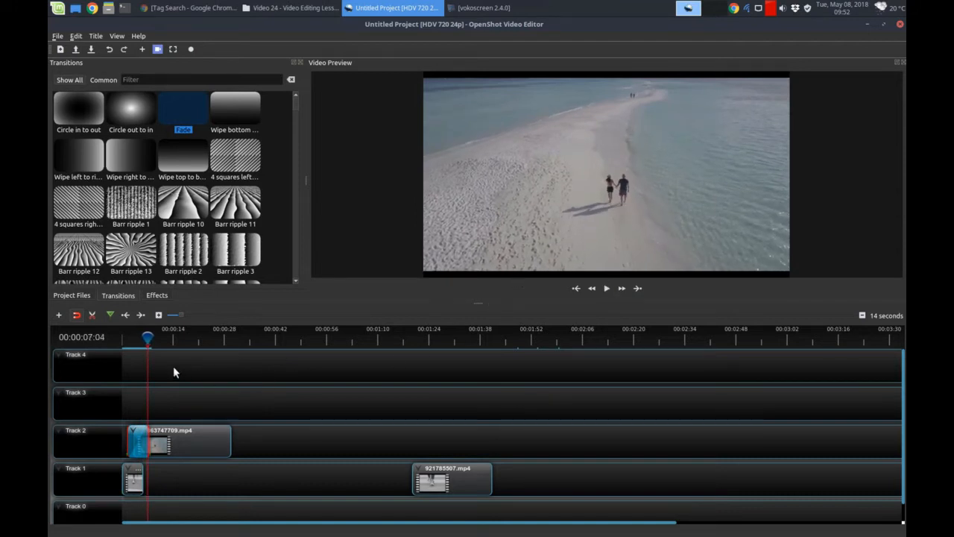
left_click_drag(148, 337, 141, 337)
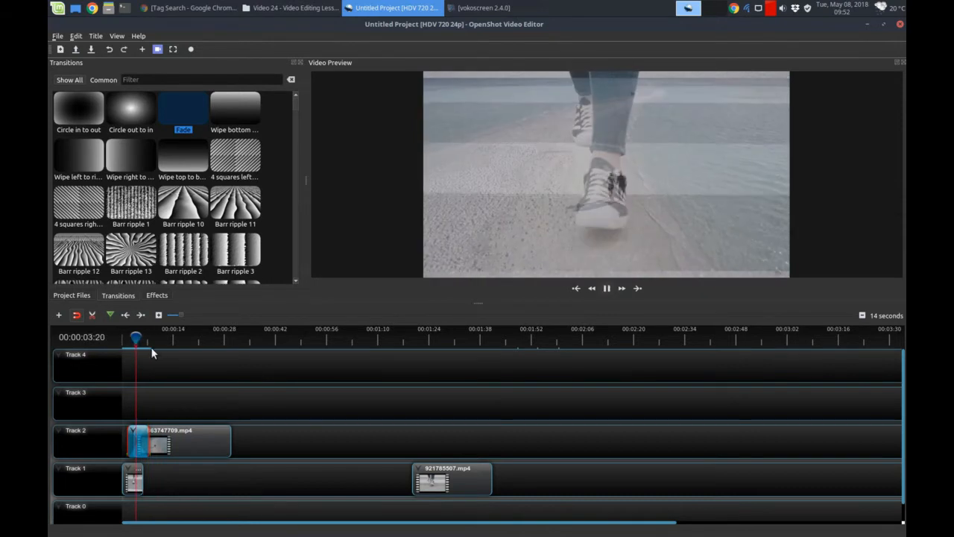
key("space")
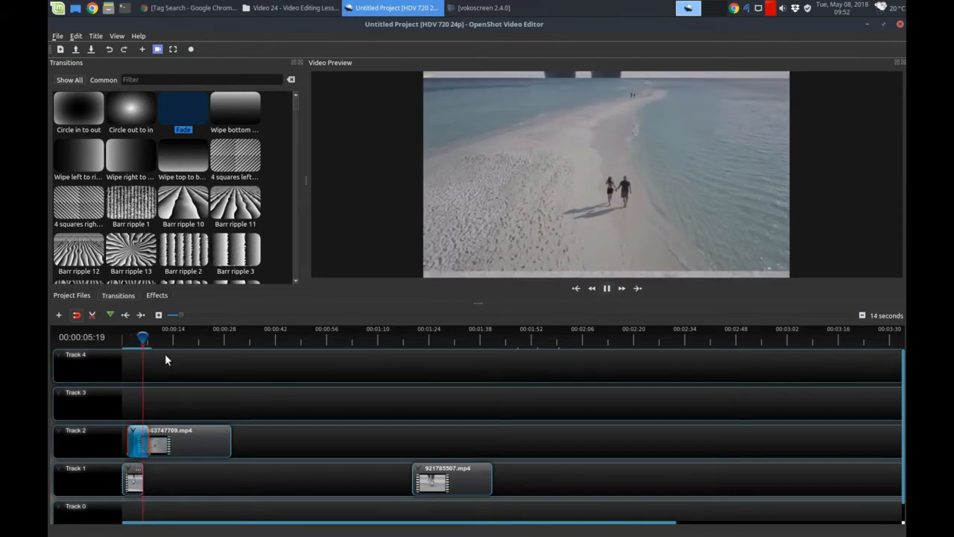
key("space")
- Move 863747709.mp4 back to the end of the first clip and delete the Fade transition
left_click_drag(169, 441, 178, 441)
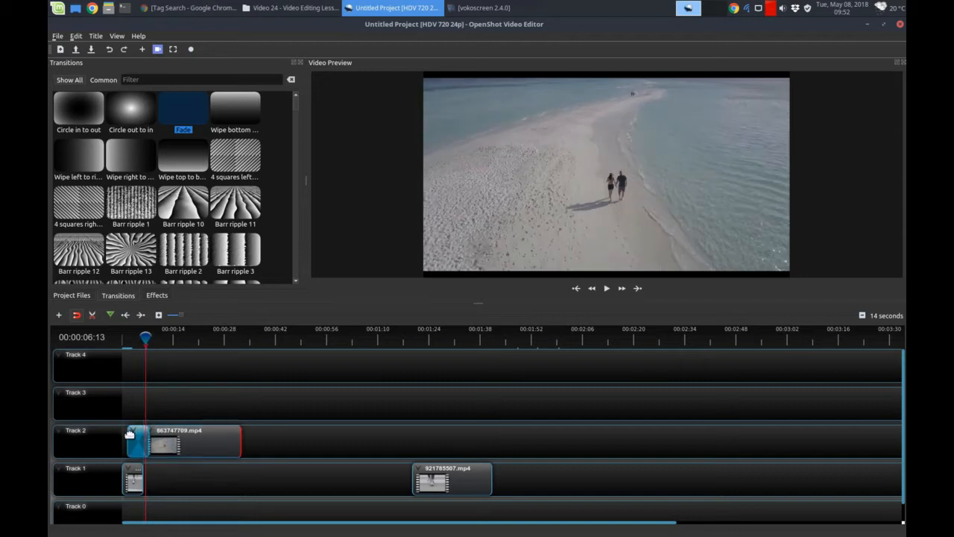
key("Delete")
- Apply a slow fade-out to the end of the short first clip on Track 1
right_click(138, 480)
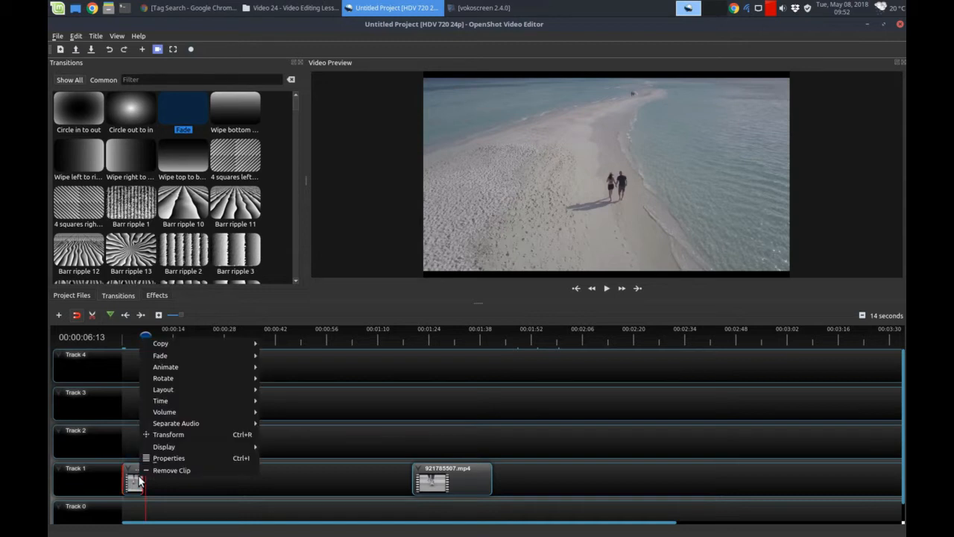
left_click(137, 475)
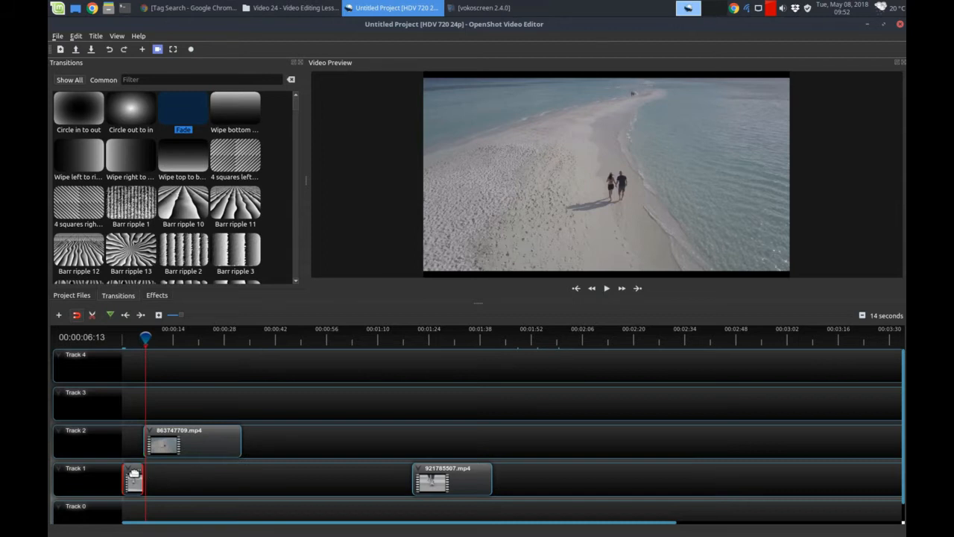
right_click(135, 477)
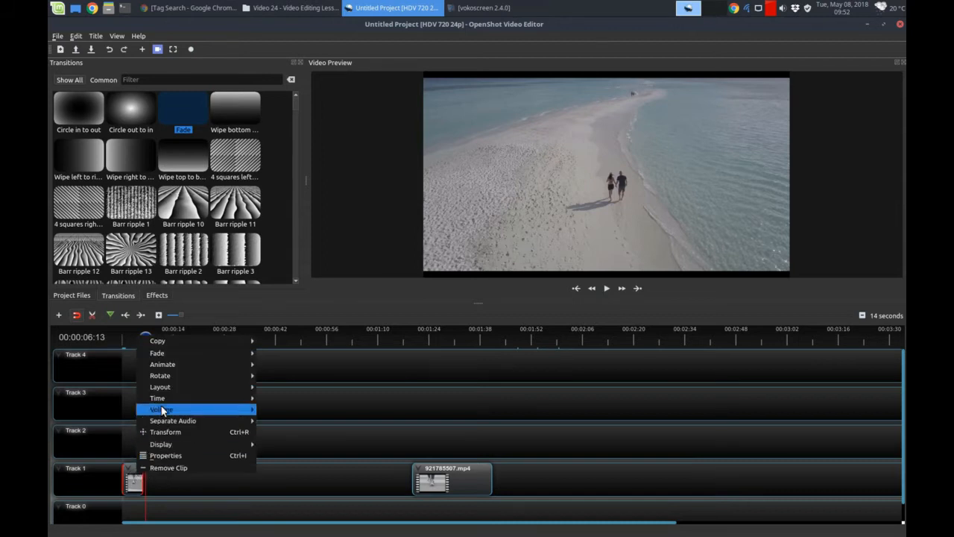
mouse_move(174, 355)
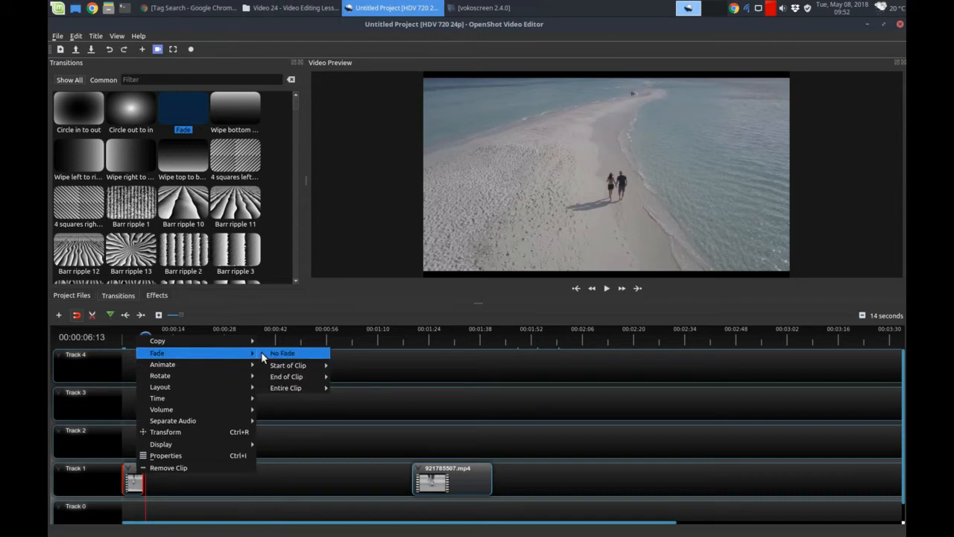
mouse_move(281, 378)
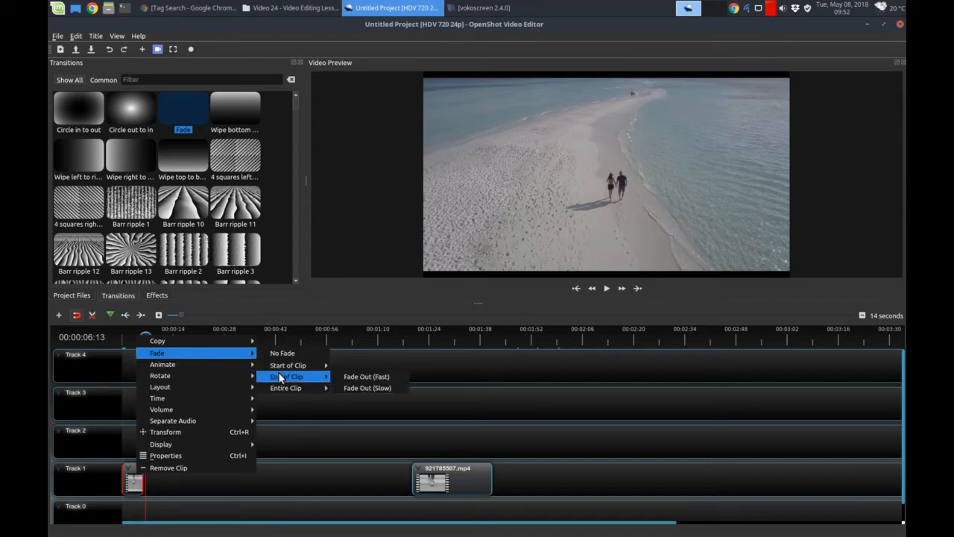
left_click(344, 387)
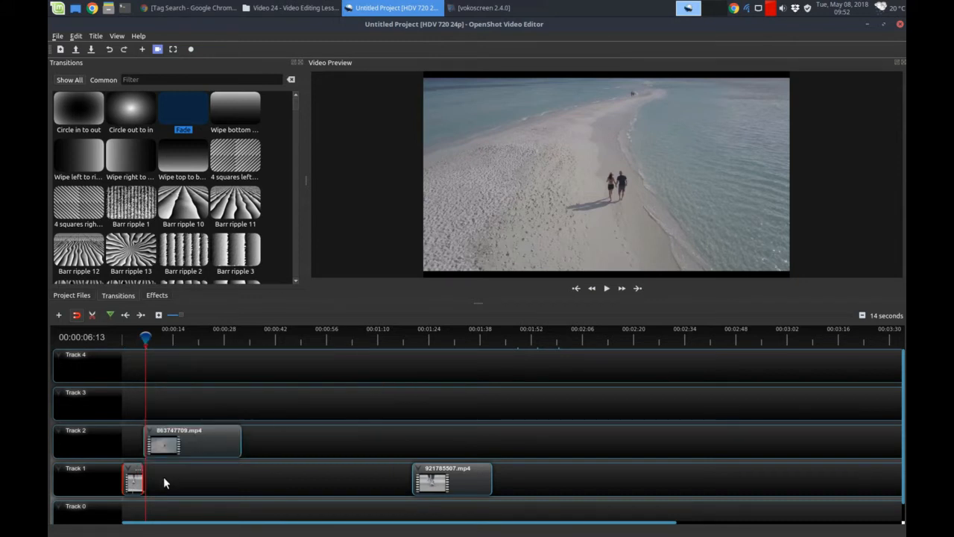
- Play the timeline from the beginning to check how the short first clip's slow fade-out leads into 863747709.mp4
scroll(163, 476, "up", 1, "ctrl")
scroll(159, 479, "up", 1, "ctrl")
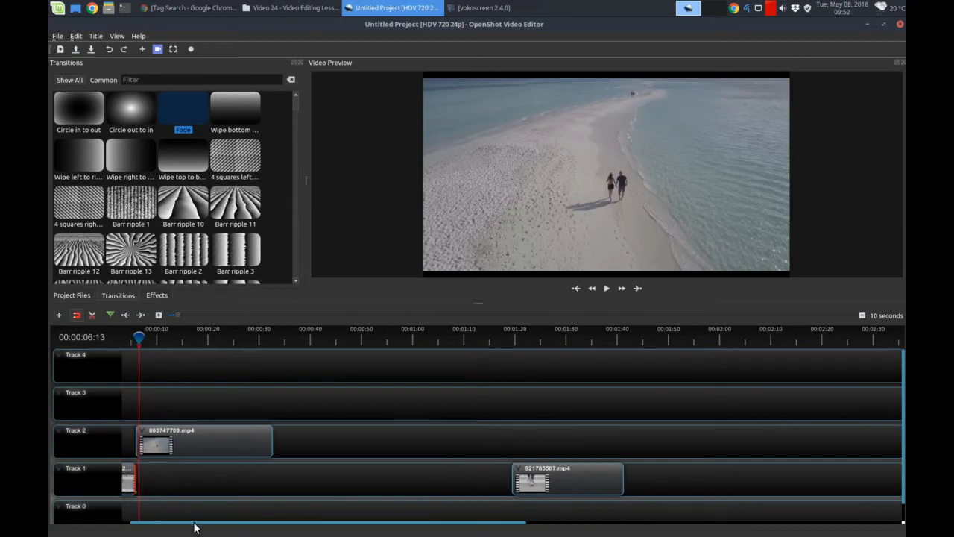
left_click_drag(194, 528, 157, 523)
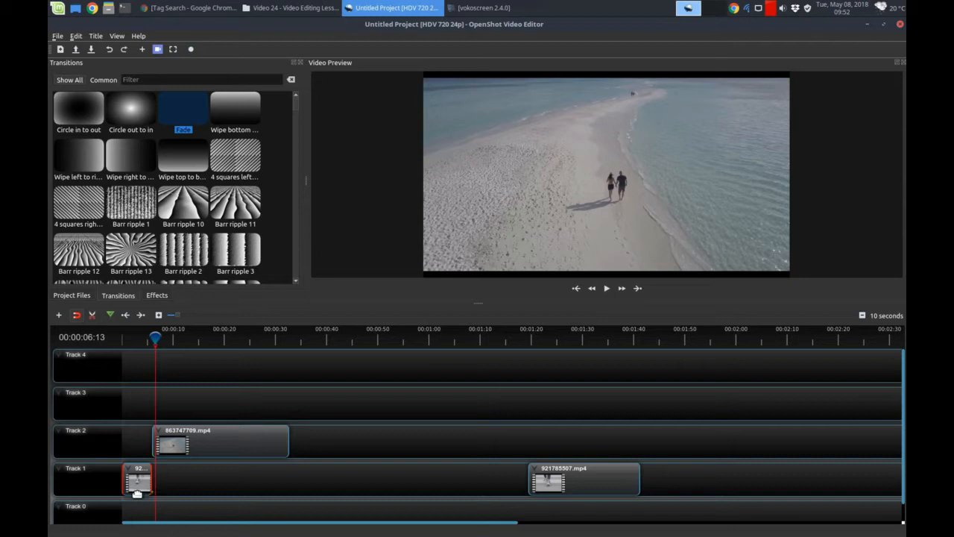
left_click(173, 440)
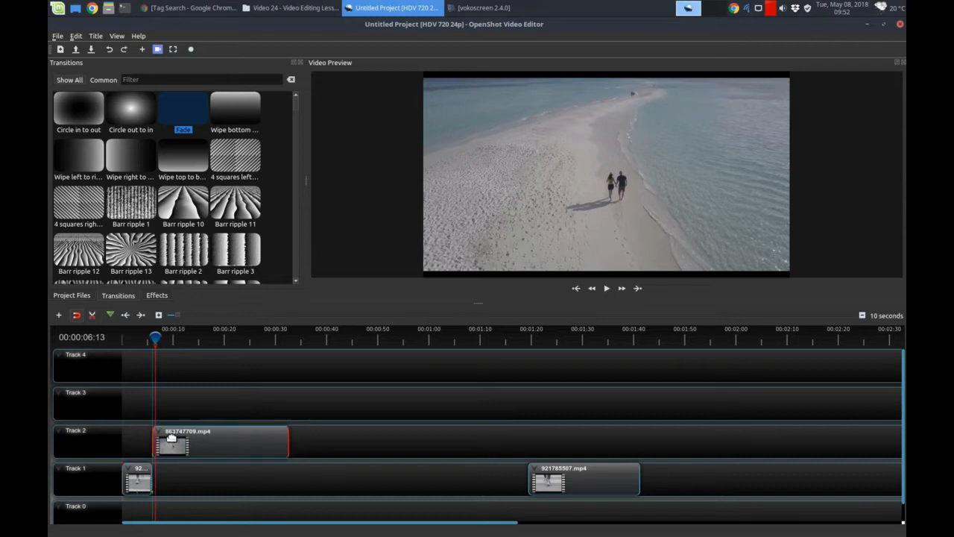
left_click_drag(171, 439, 168, 434)
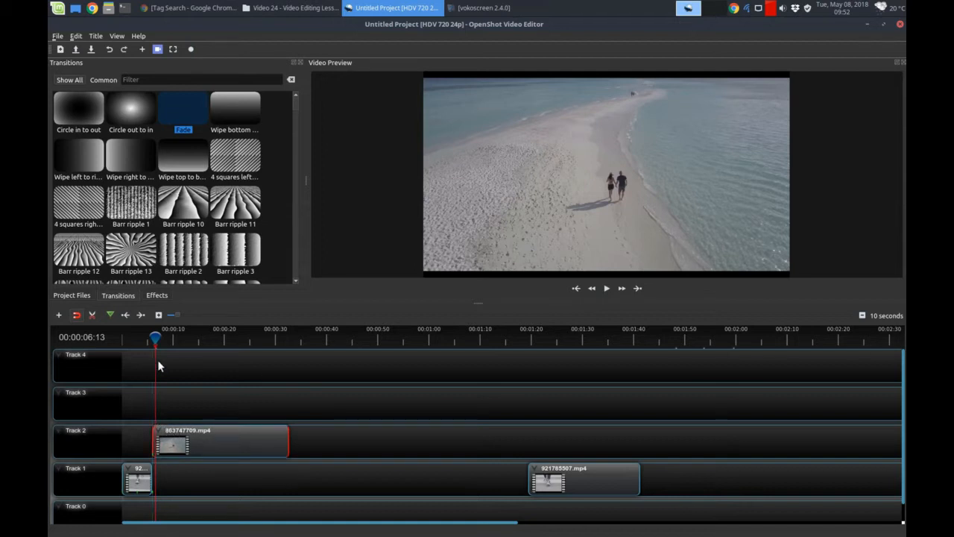
left_click_drag(152, 339, 124, 339)
key("space")
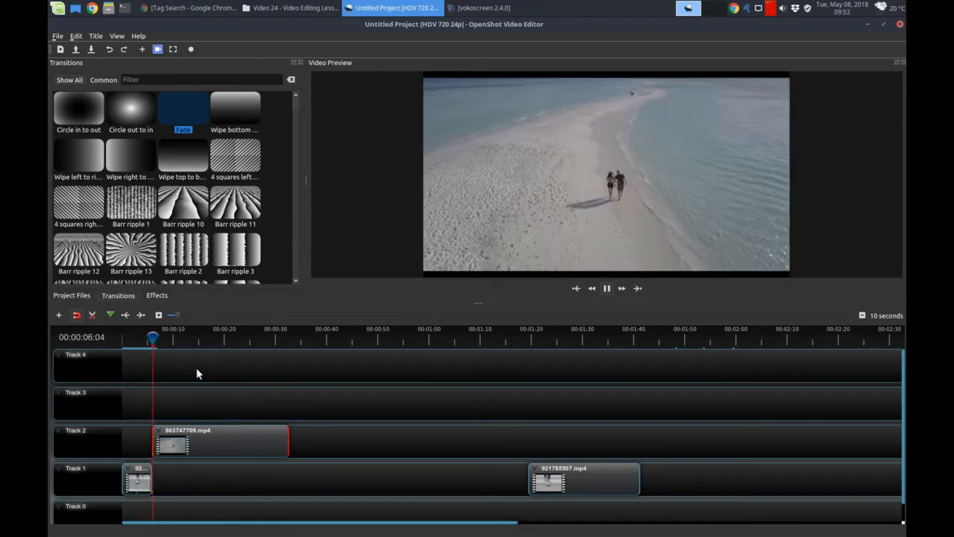
key("space")
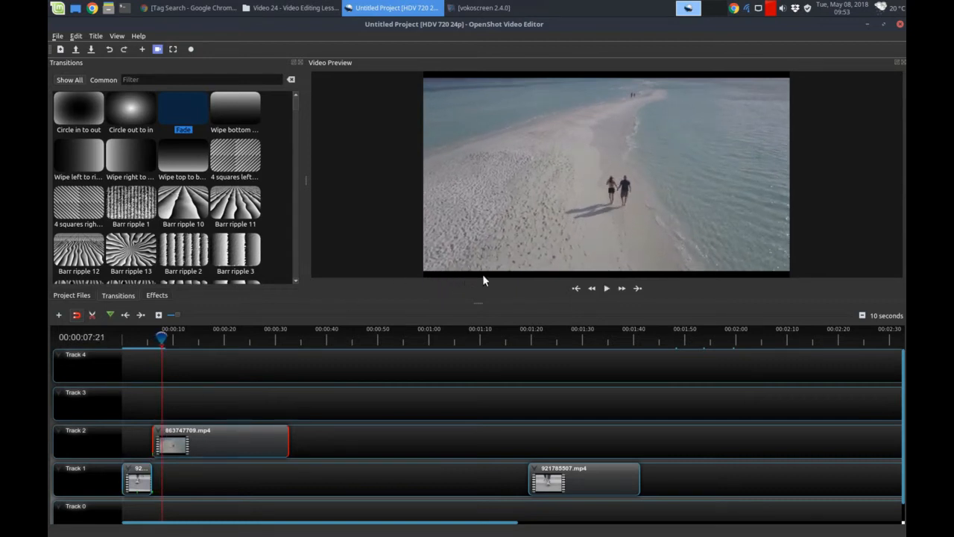
- Move the short first clip up to Track 3, shift 863747709.mp4 earlier to overlap its end, and play the crossfade
left_click_drag(140, 473, 141, 395)
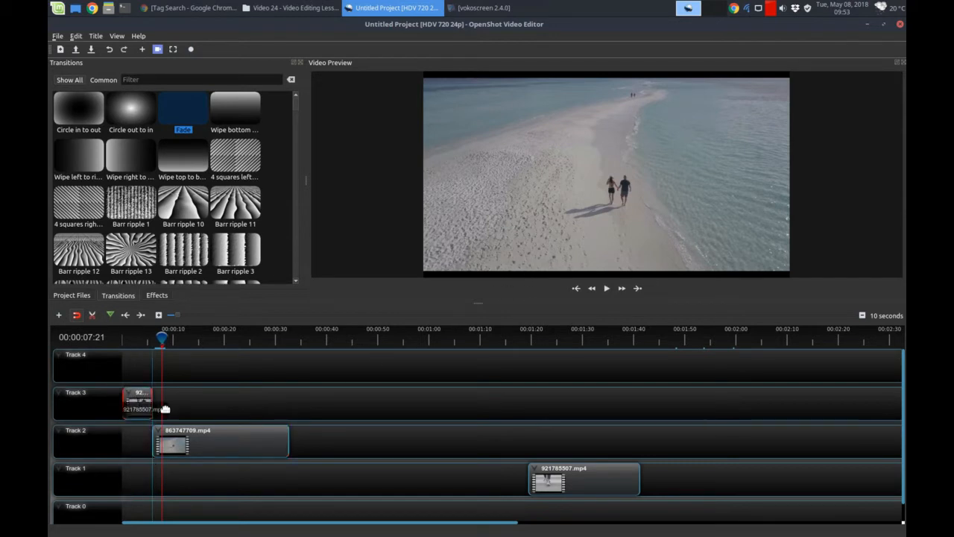
left_click_drag(186, 435, 176, 431)
left_click(144, 409)
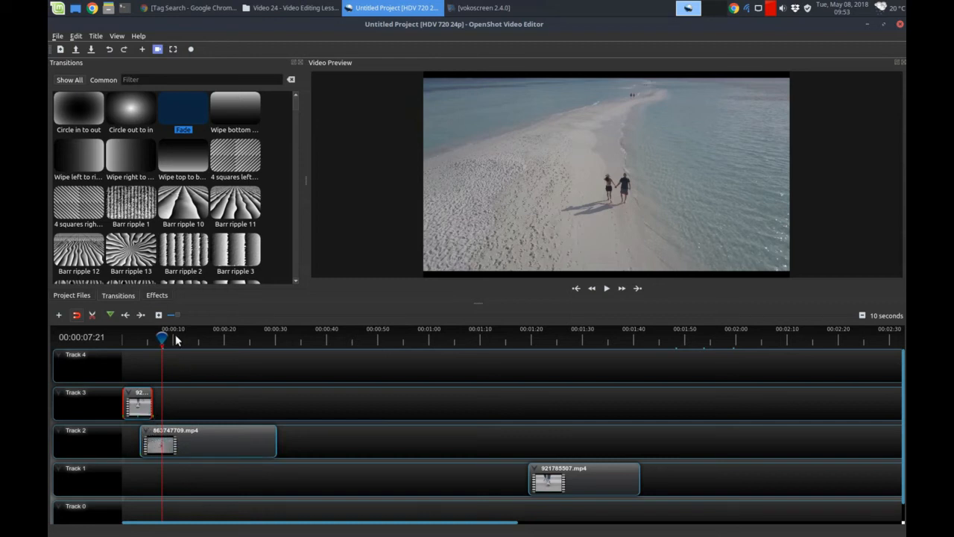
left_click_drag(162, 337, 118, 339)
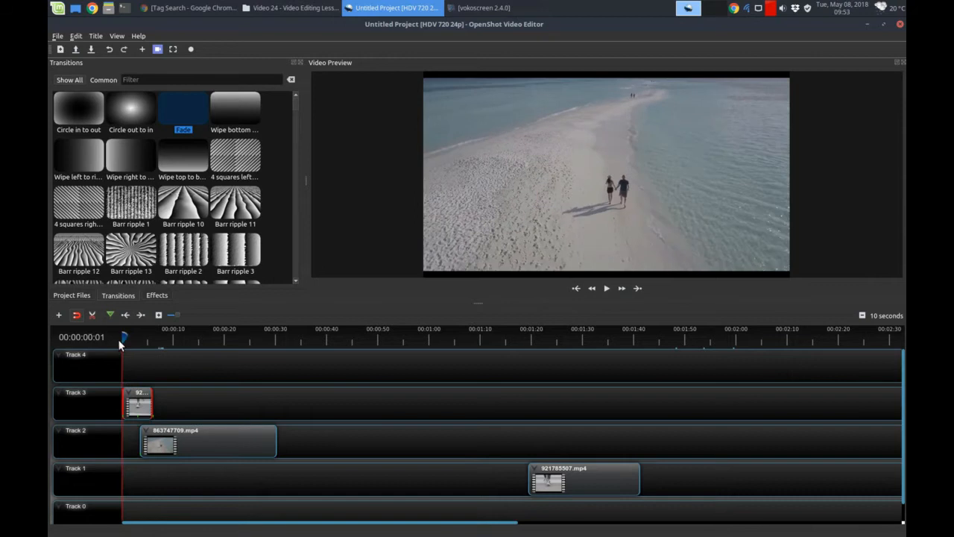
key("space")
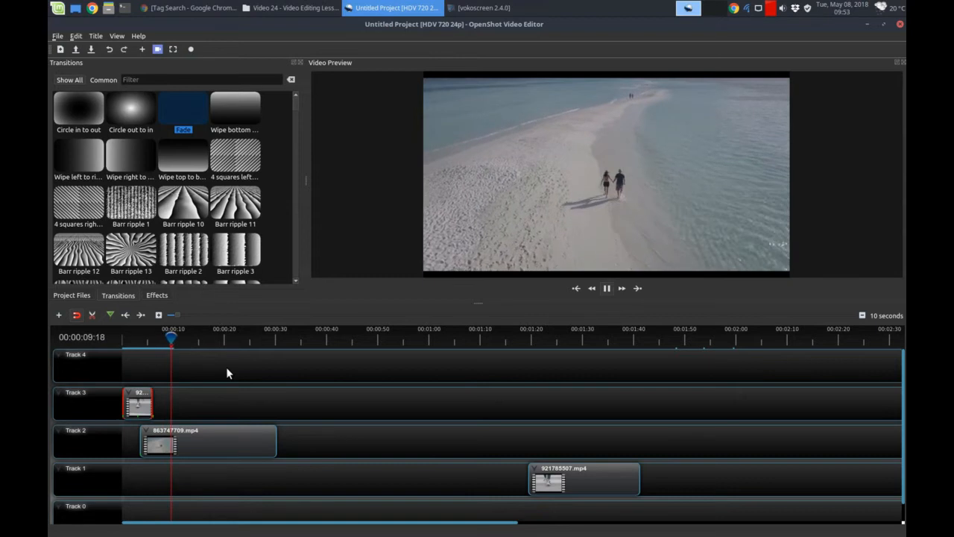
key("space")
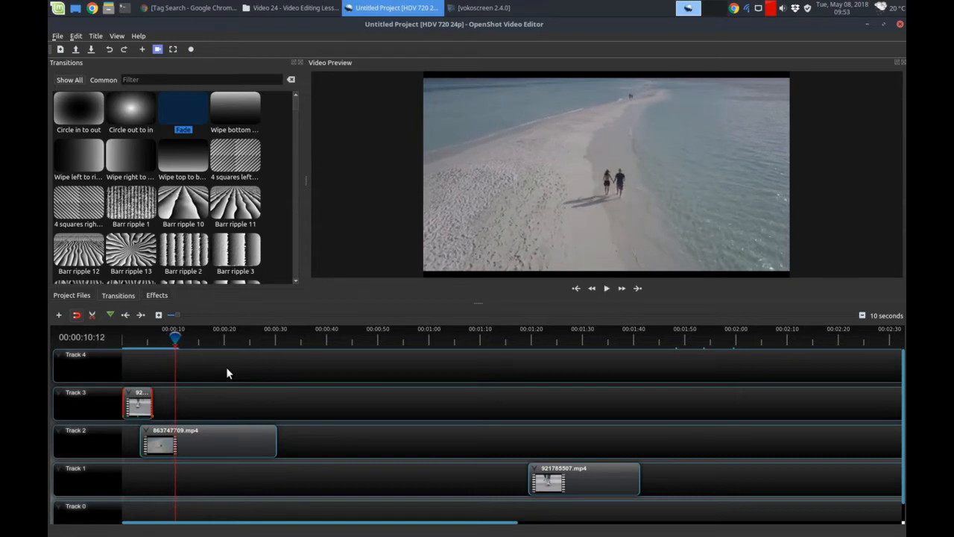
- Split 863747709.mp4 on Track 2 at 00:00:10:12 and move the remainder out of the way to about 1:41
left_click(90, 315)
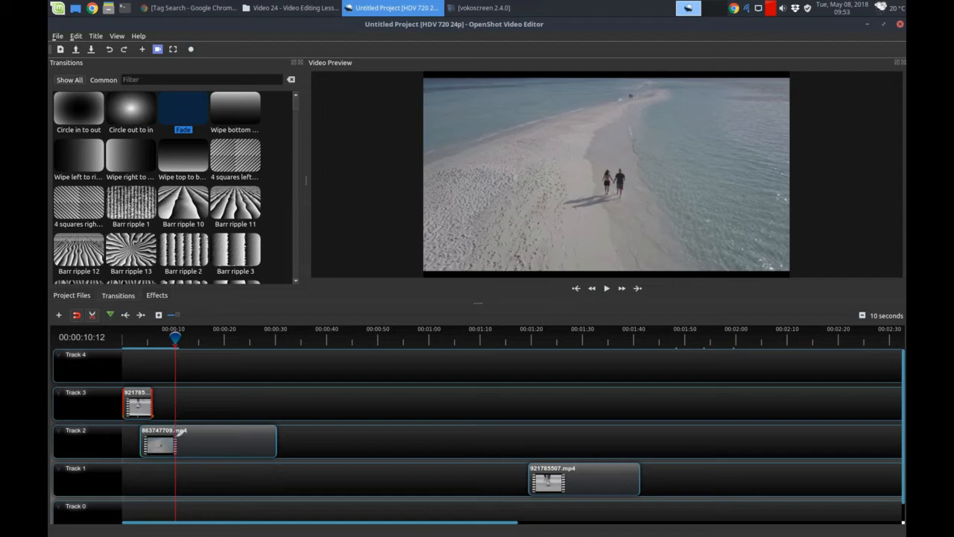
left_click(175, 433)
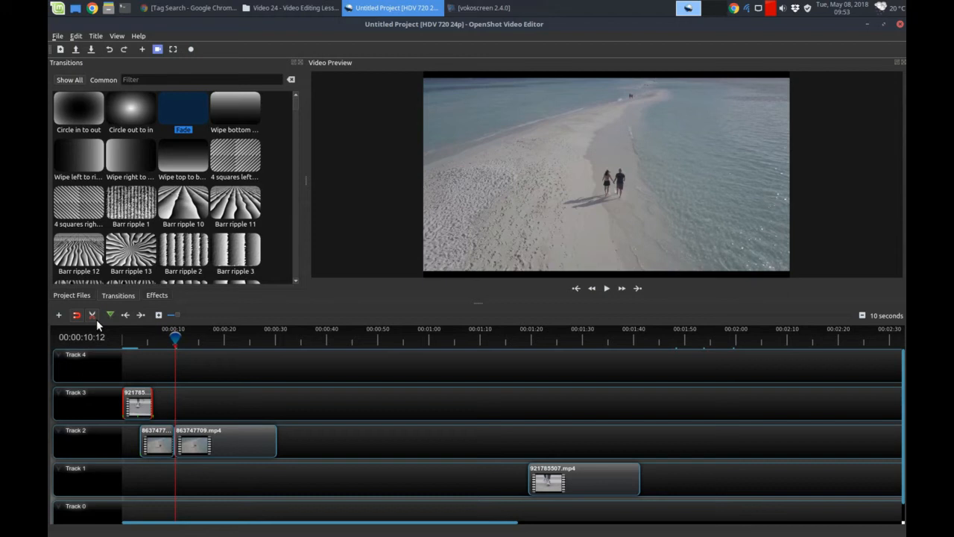
left_click_drag(222, 440, 704, 440)
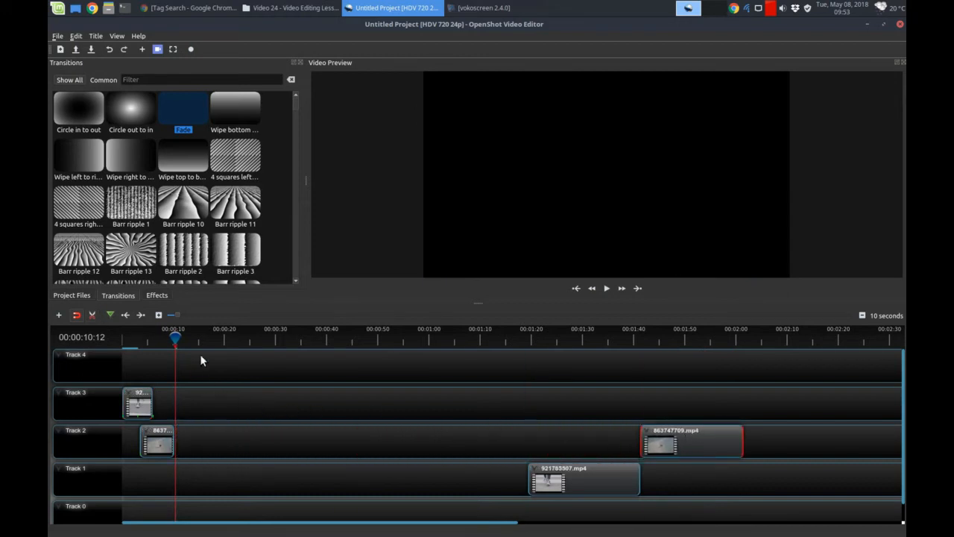
- Move the long 921785507.mp4 clip from Track 1 to Track 3 at about 9 seconds, overlapping the end of the short 863747709.mp4 piece
left_click(72, 295)
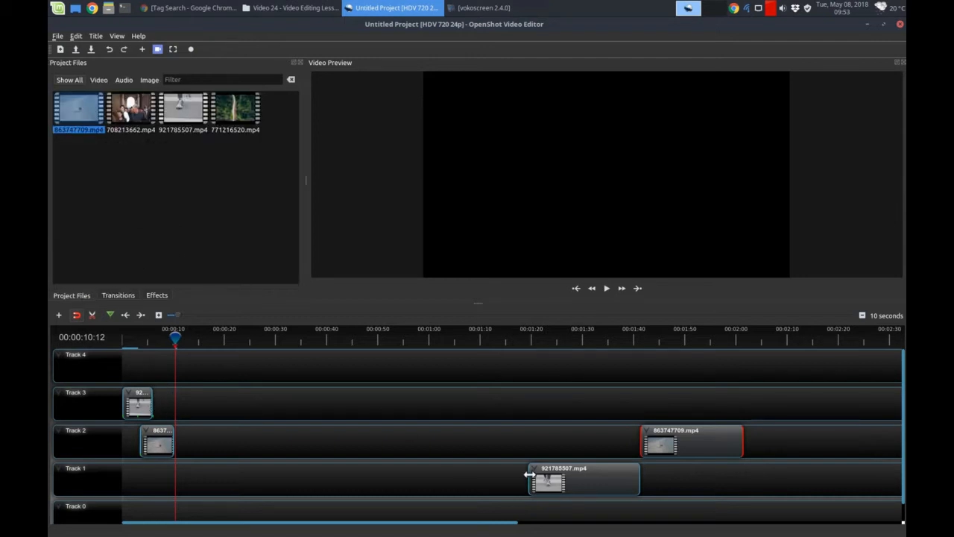
left_click_drag(574, 477, 213, 403)
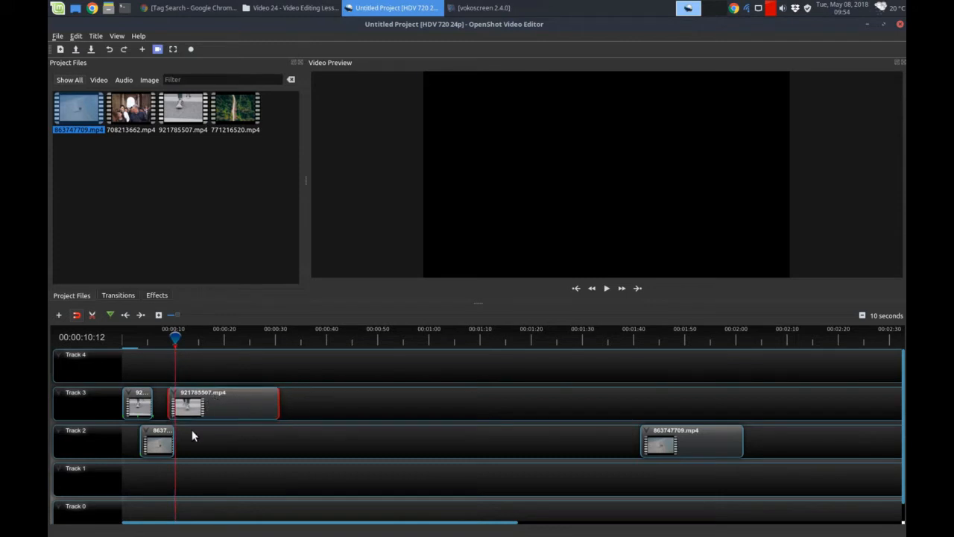
- Apply a slow fade-out to the end of the short 863747709.mp4 piece on Track 2
right_click(161, 443)
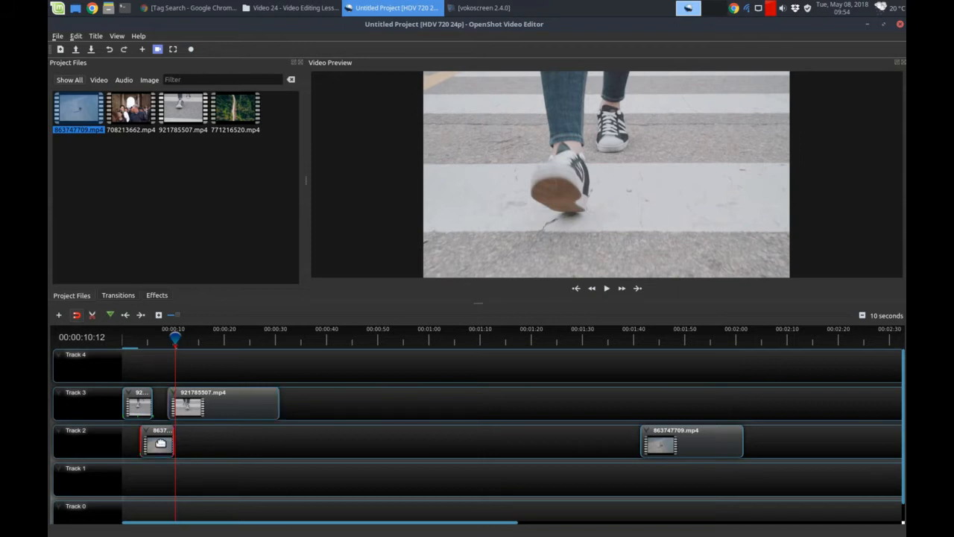
mouse_move(200, 409)
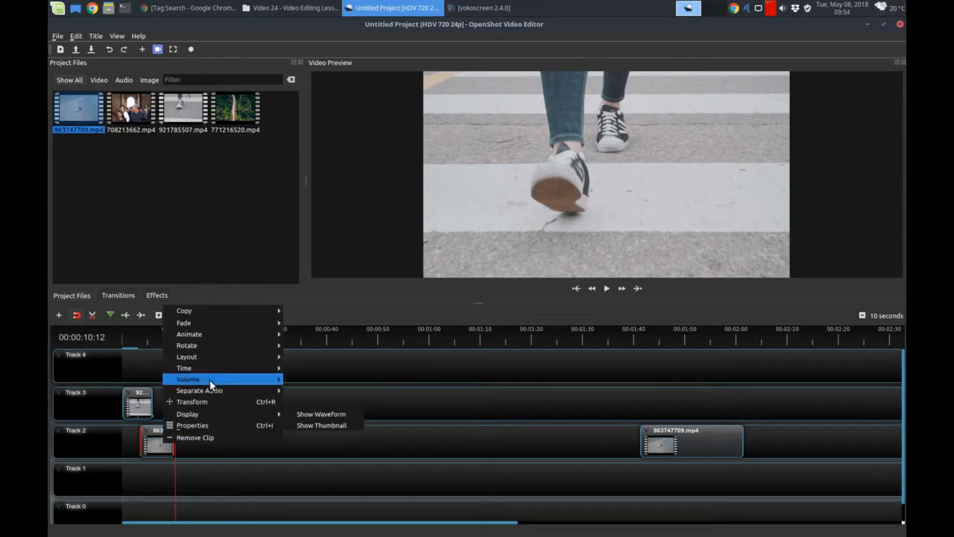
mouse_move(222, 325)
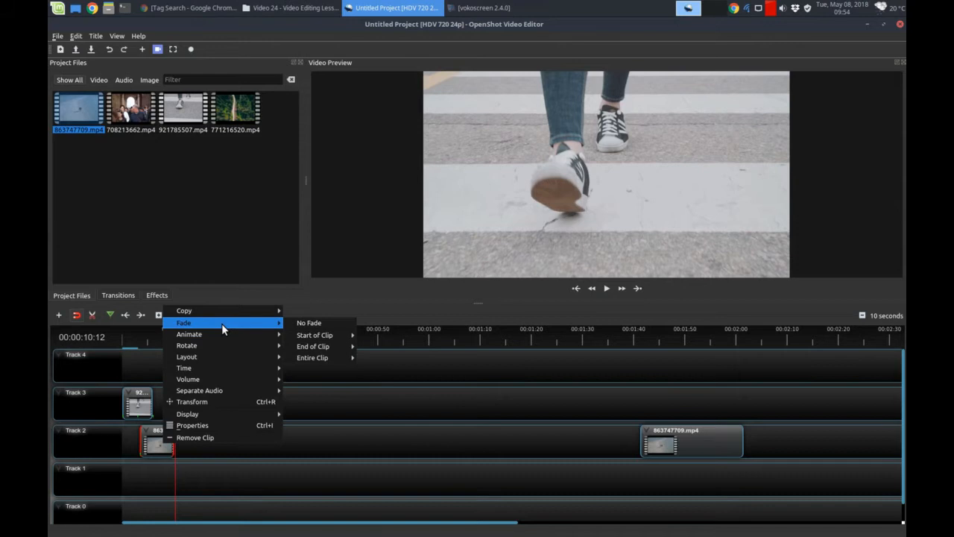
mouse_move(307, 350)
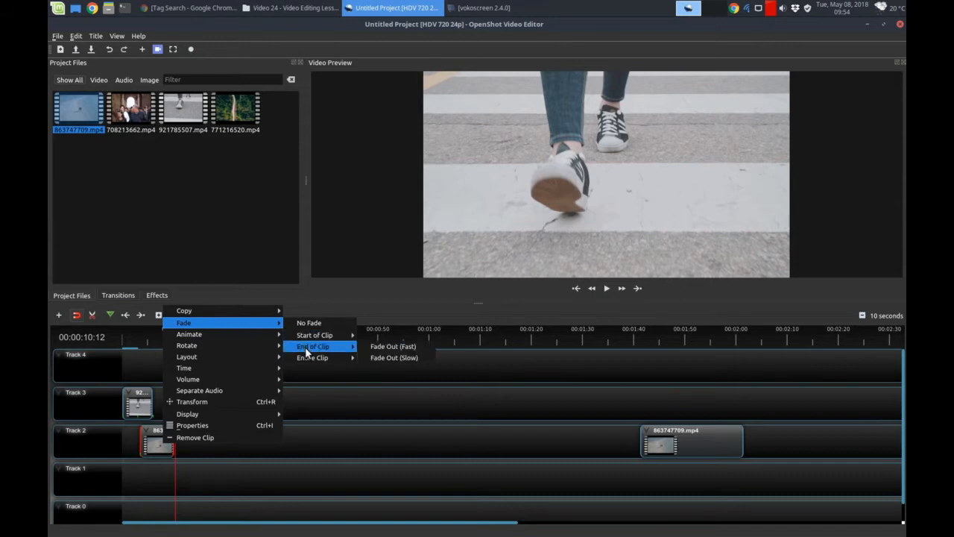
left_click(370, 358)
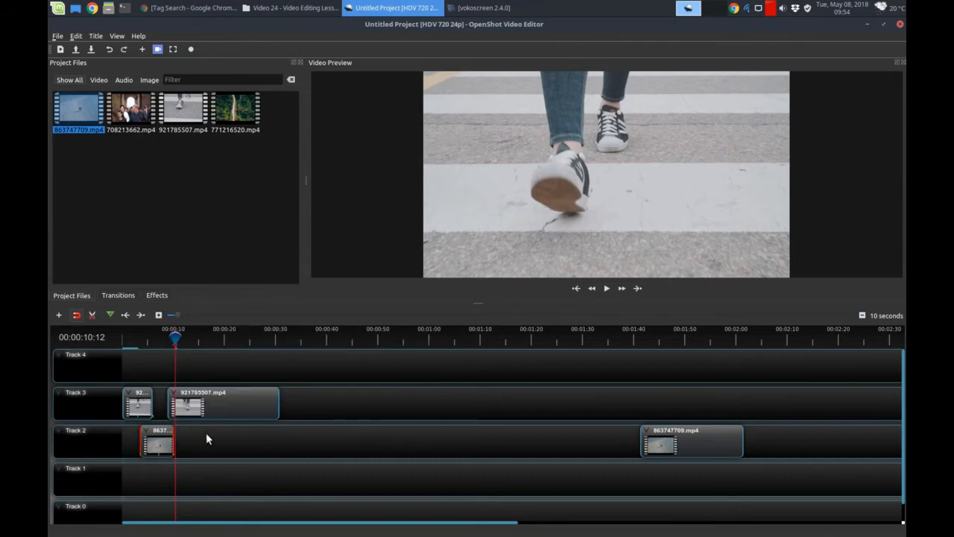
- Shift the long 921785507.mp4 clip on Track 3 earlier to about 8 seconds and play the overlap with 863747709.mp4
left_click_drag(201, 400, 197, 397)
left_click(158, 440)
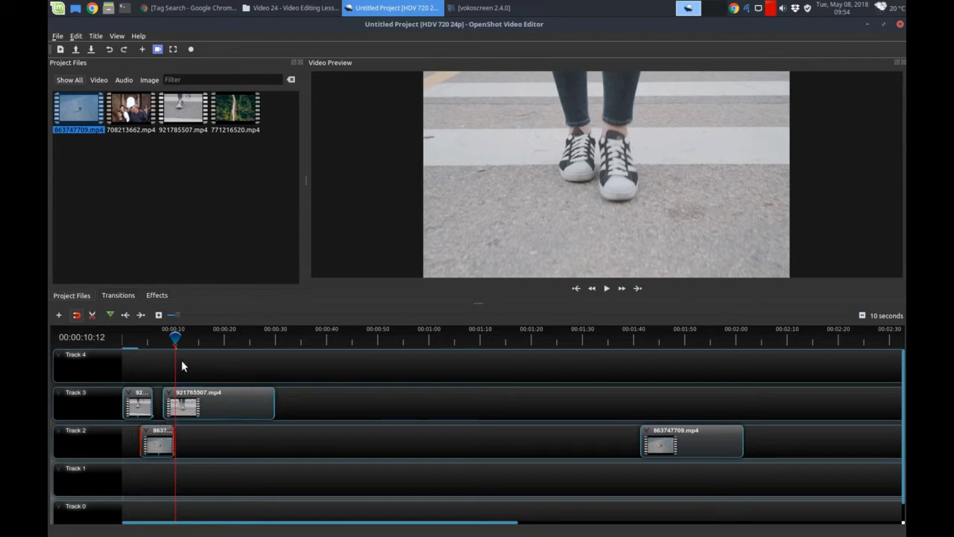
left_click_drag(172, 339, 146, 337)
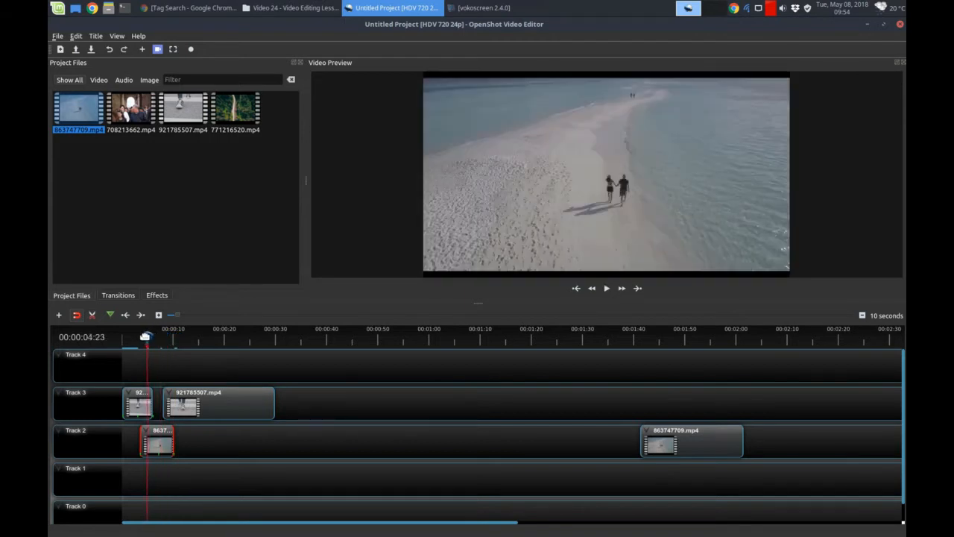
key("space")
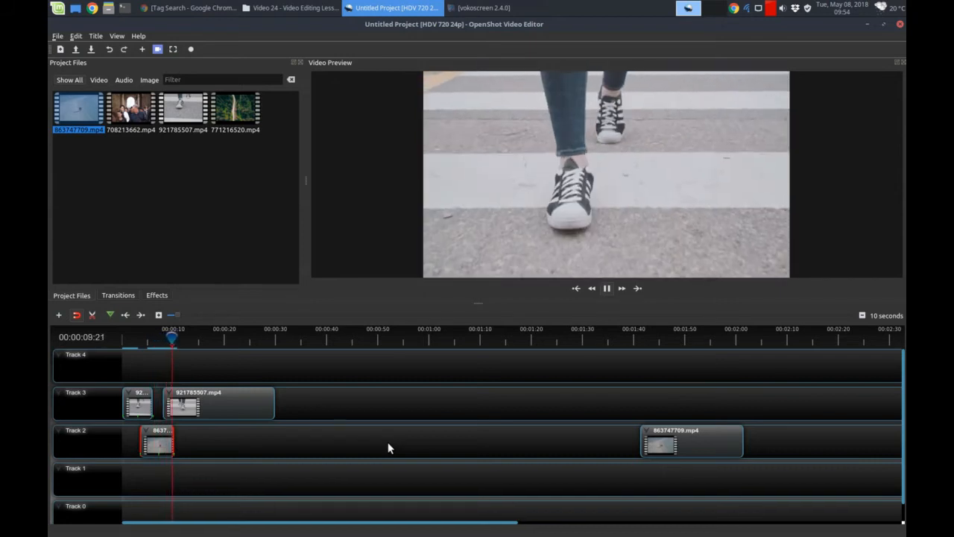
key("space")
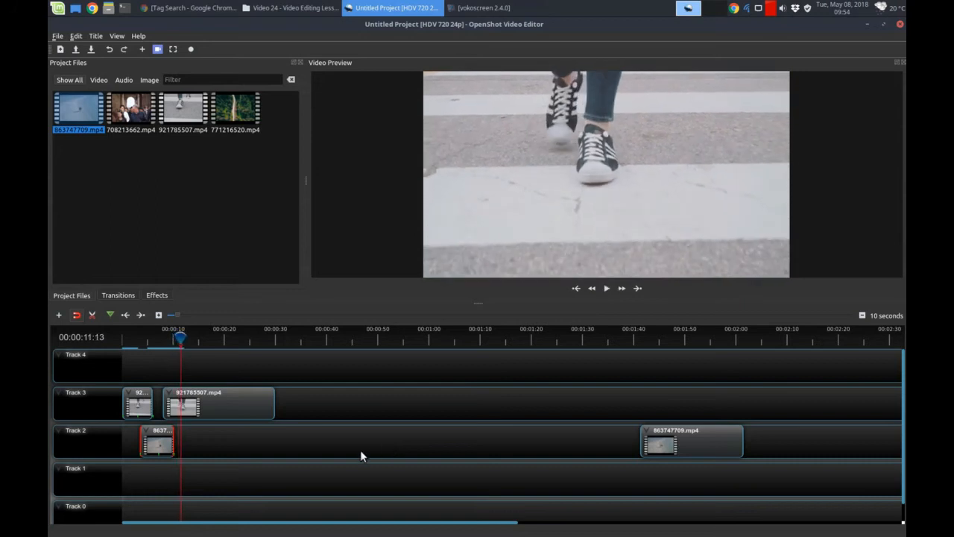
- Move the long 921785507.mp4 clip down to Track 1, below the short 863747709.mp4 piece, and replay the overlap to check the fade-out
left_click_drag(218, 393, 216, 462)
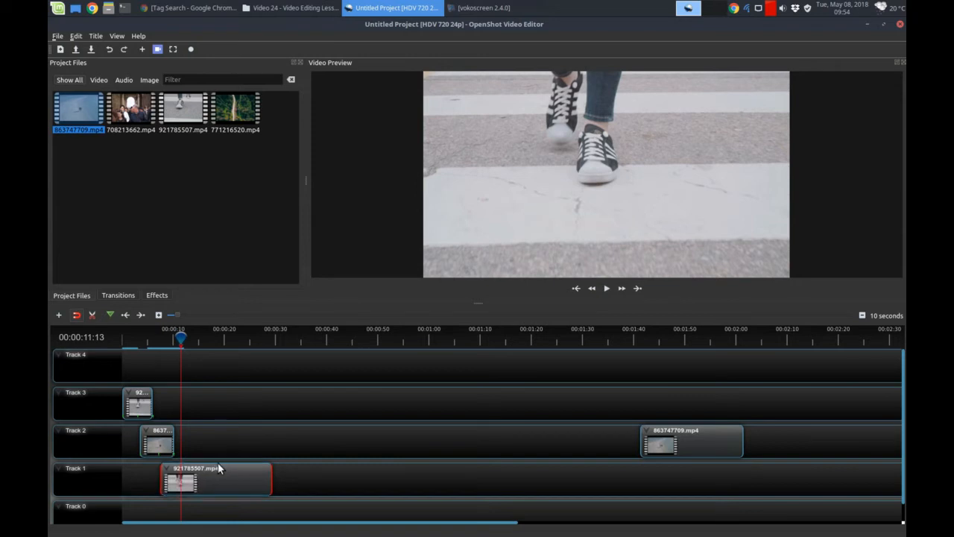
left_click_drag(181, 339, 157, 337)
key("space")
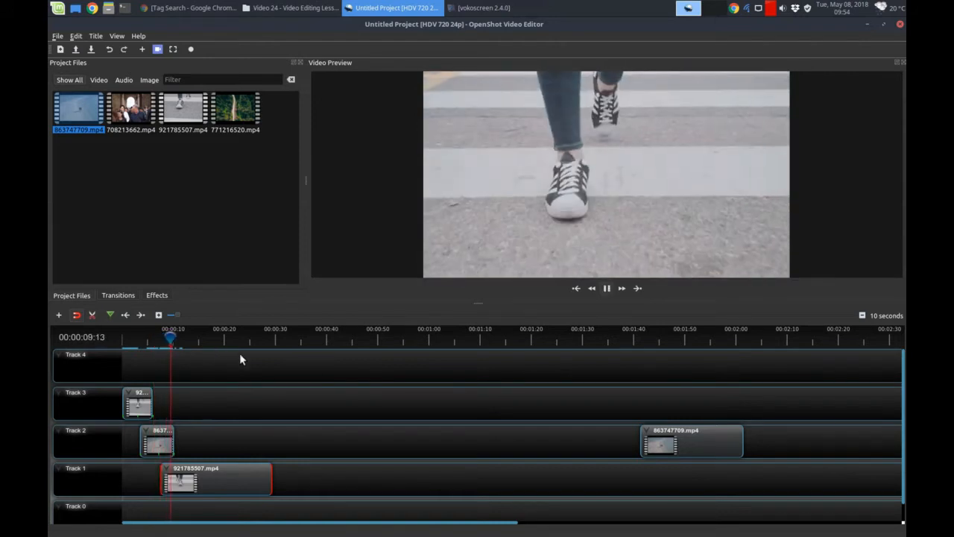
key("space")
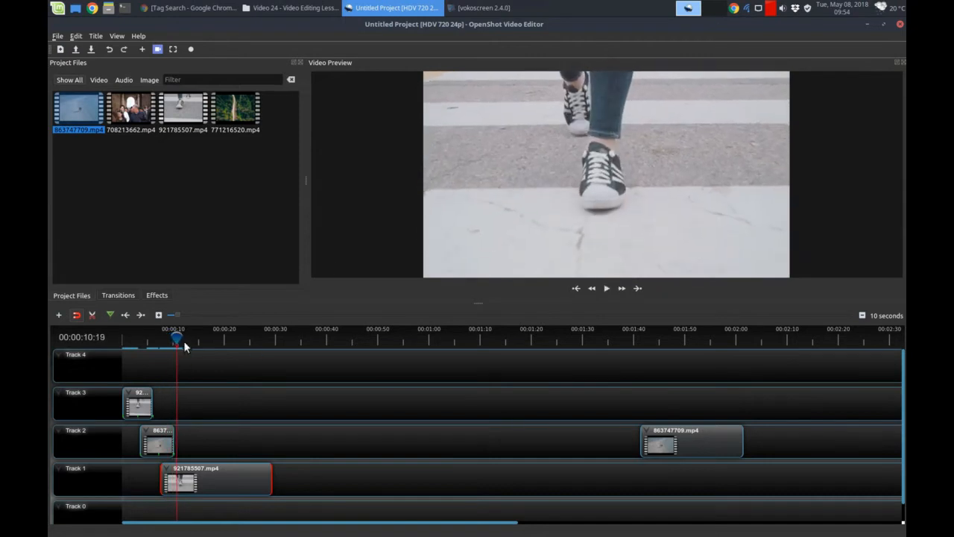
left_click_drag(174, 339, 166, 339)
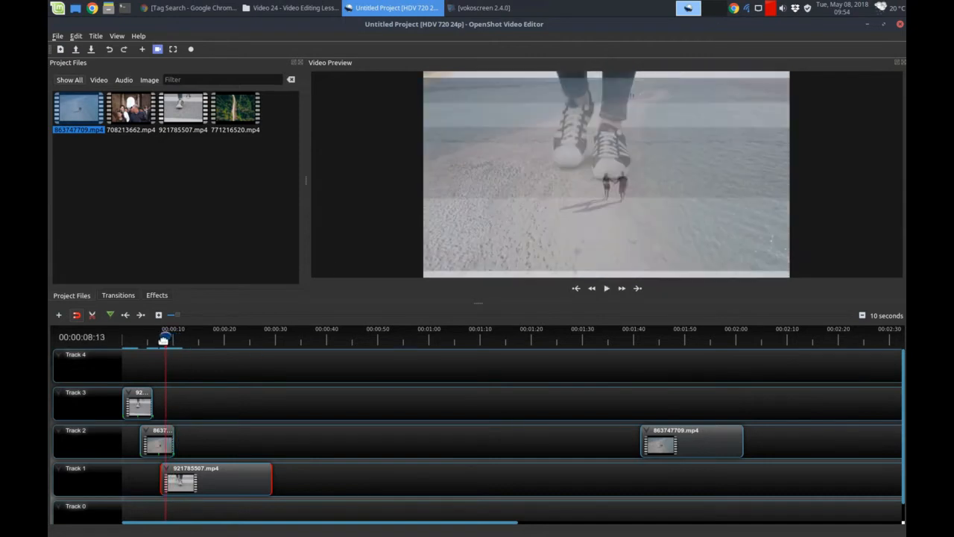
key("space")
key("space")
- Remove the fade from the short 863747709.mp4 piece and move the long 921785507.mp4 clip back to Track 3 at about 9 seconds
right_click(156, 446)
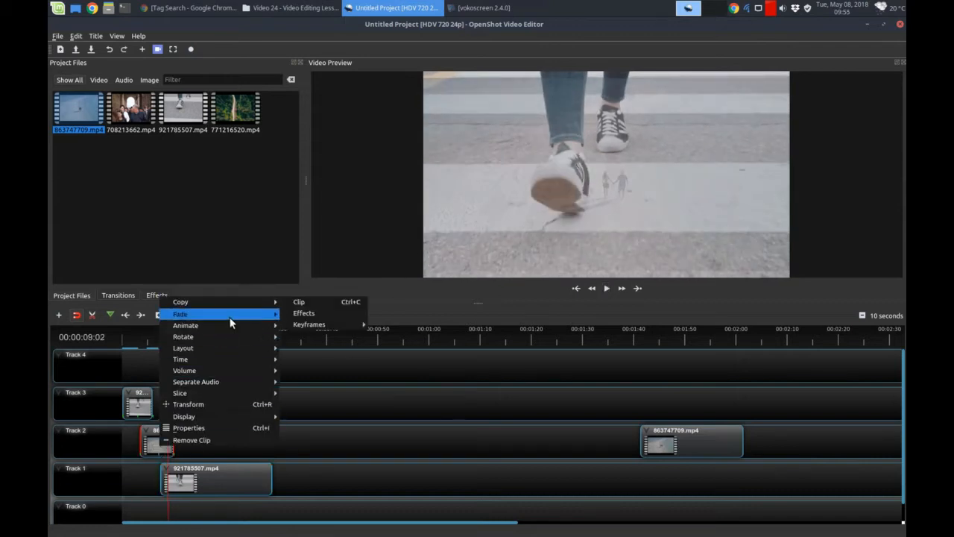
mouse_move(264, 318)
left_click(307, 317)
left_click_drag(217, 482, 227, 401)
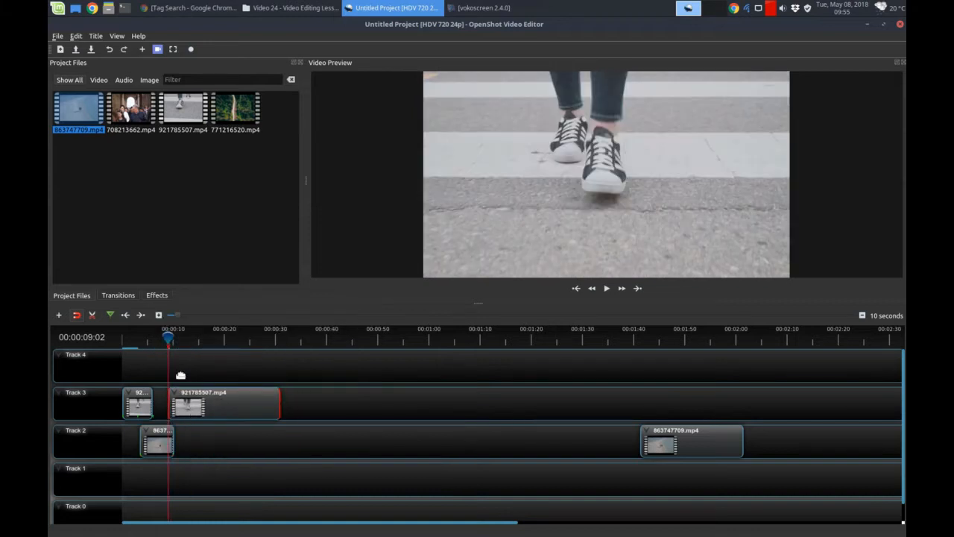
- Add a Fade transition at the start of the long 921785507.mp4 clip, shift both to about 8 seconds on Track 3, and play the crossfade
left_click(110, 295)
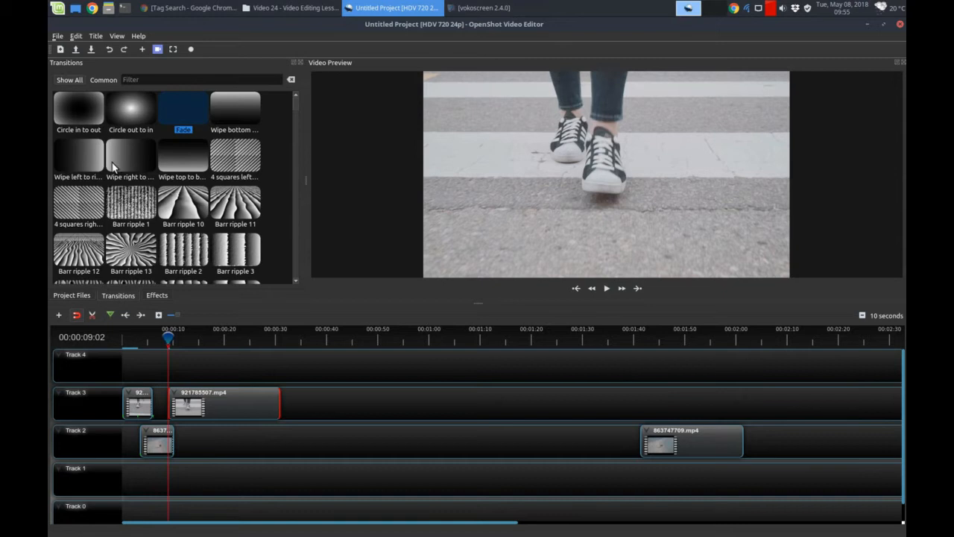
left_click_drag(190, 273, 181, 401)
left_click(214, 399)
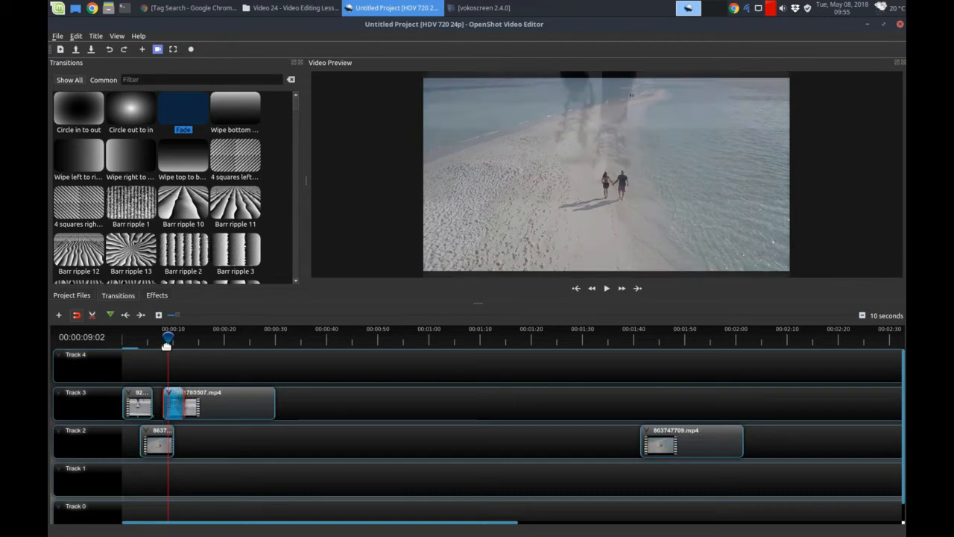
left_click_drag(167, 341, 153, 339)
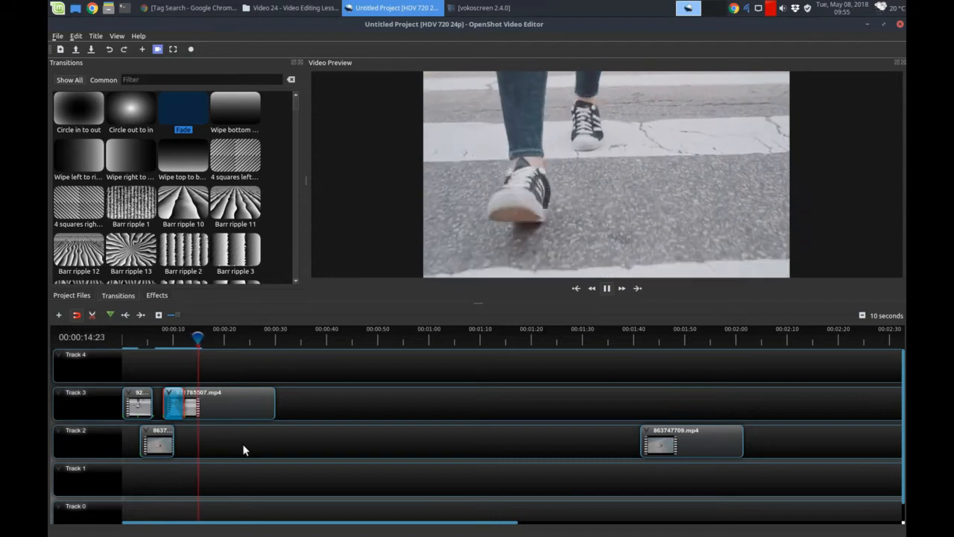
key("space")
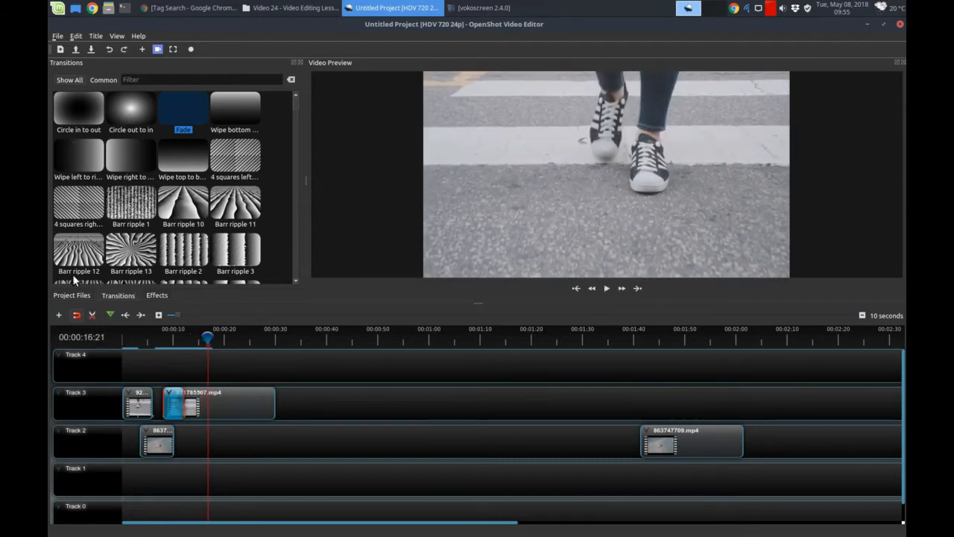
- Cut the long 921785507.mp4 clip at the playhead and park the trailing piece on Track 4 at about 1:45
left_click(72, 296)
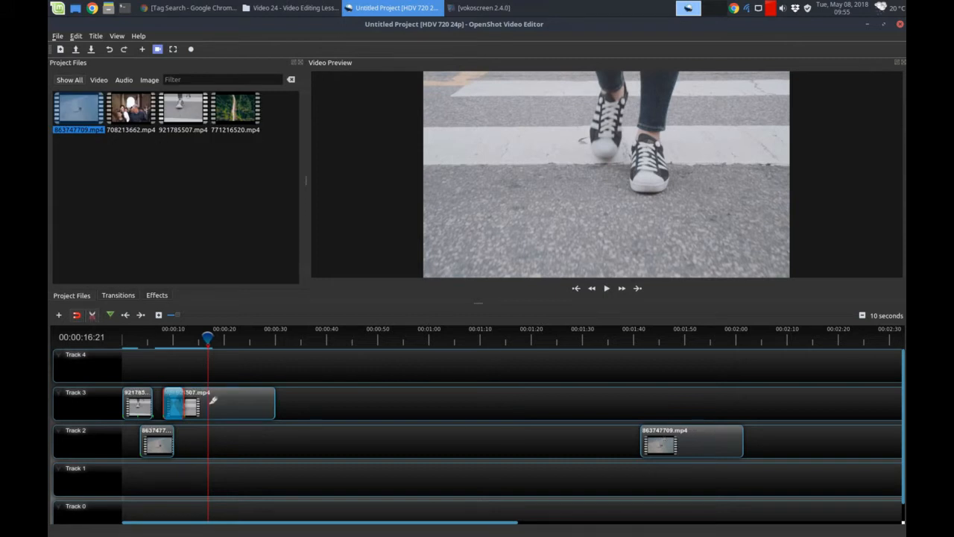
left_click(211, 401)
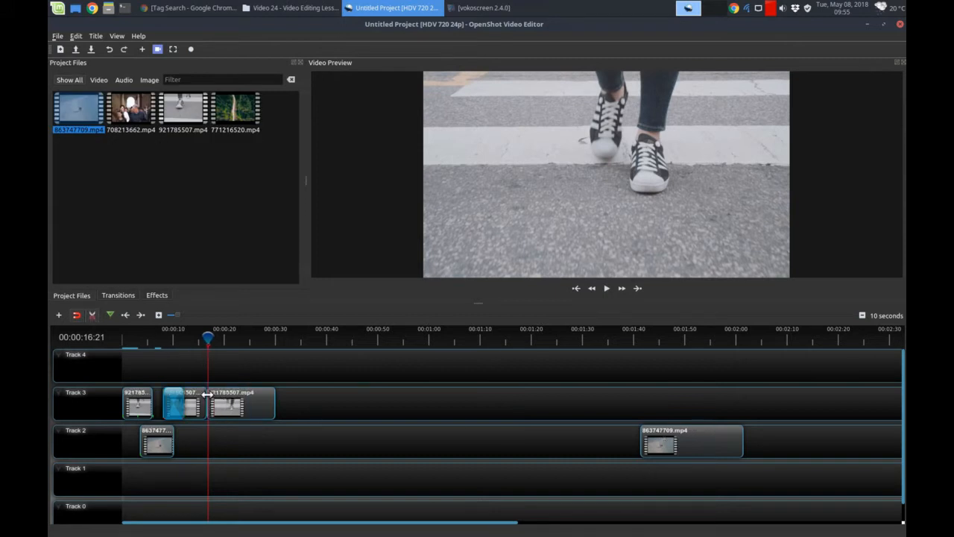
left_click(95, 313)
left_click_drag(244, 401, 676, 373)
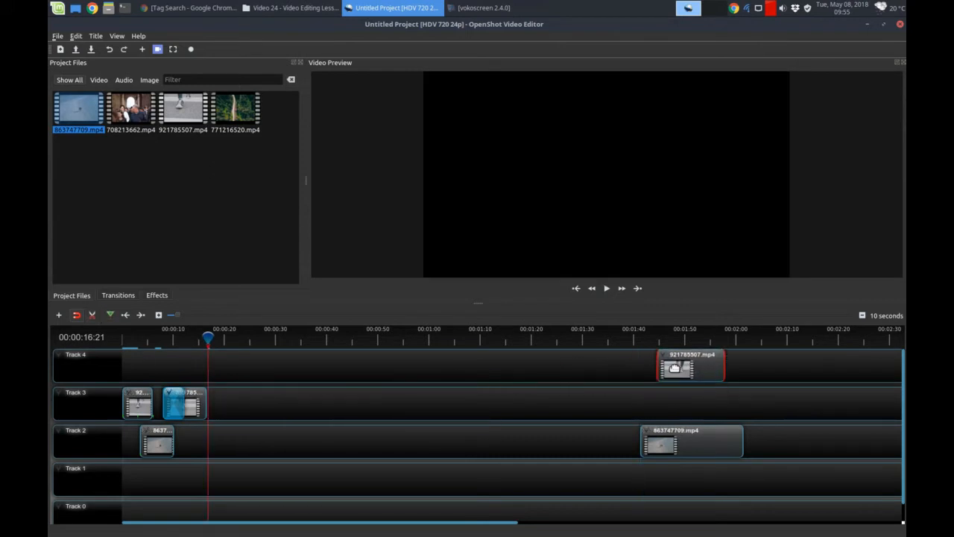
- Add 771216520.mp4 to the timeline, preview its opening, and position it on Track 2 at about 17 seconds
left_click_drag(242, 115, 286, 372)
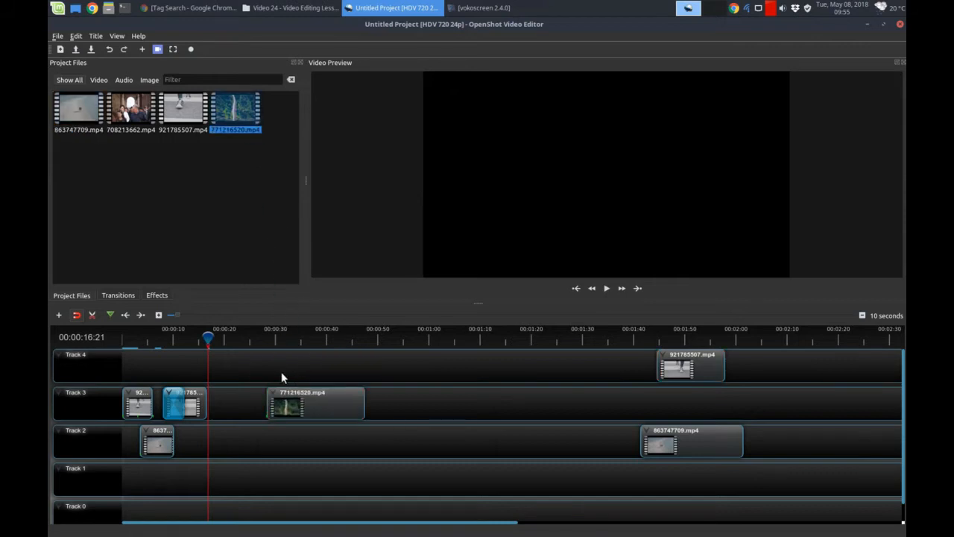
left_click_drag(209, 337, 270, 339)
key("space")
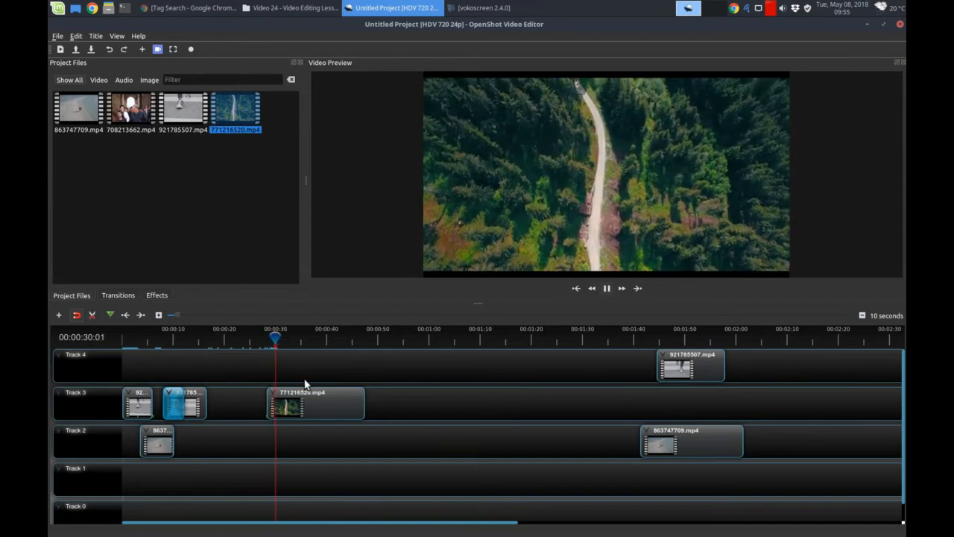
key("space")
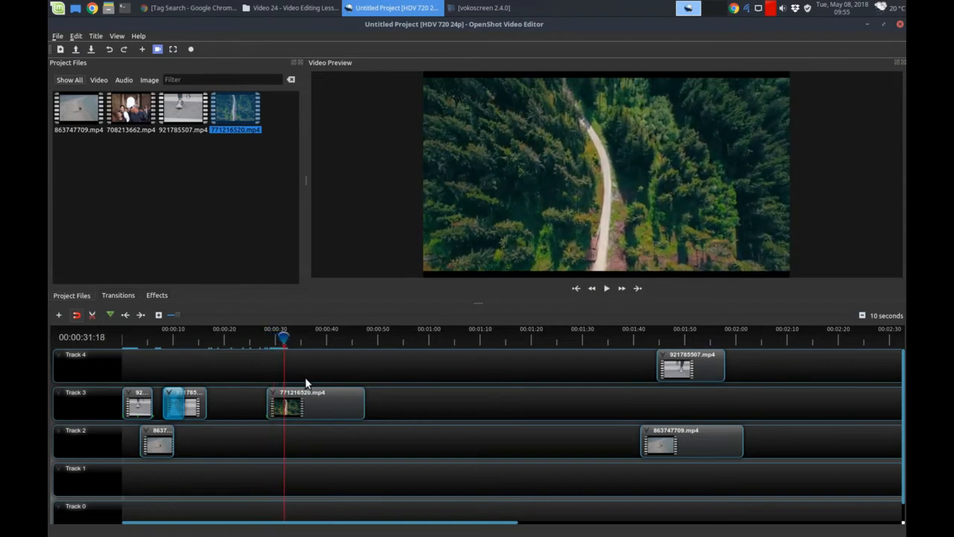
left_click_drag(302, 389, 248, 373)
- Try to apply a slow fade-out at the end of the second 921785507.mp4 clip on Track 3
left_click_drag(282, 337, 196, 340)
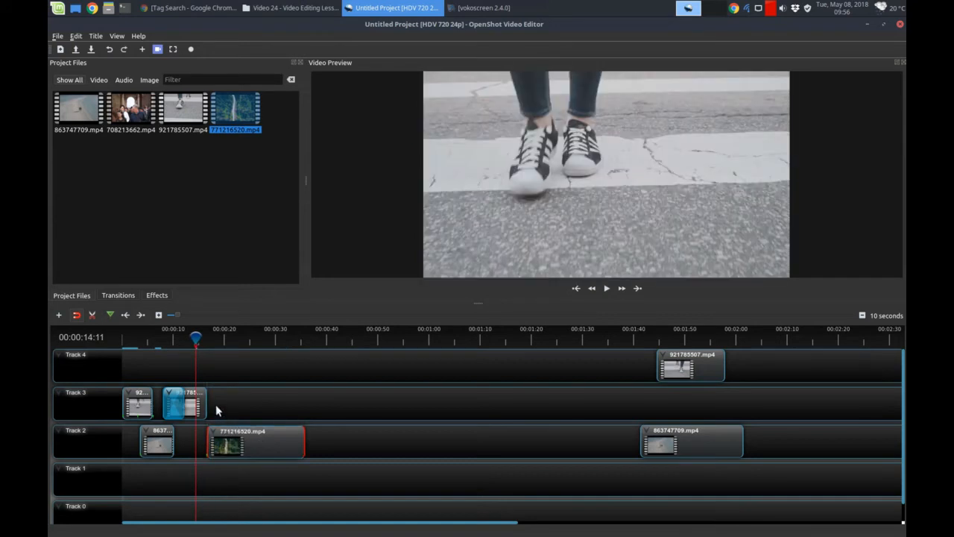
right_click(196, 403)
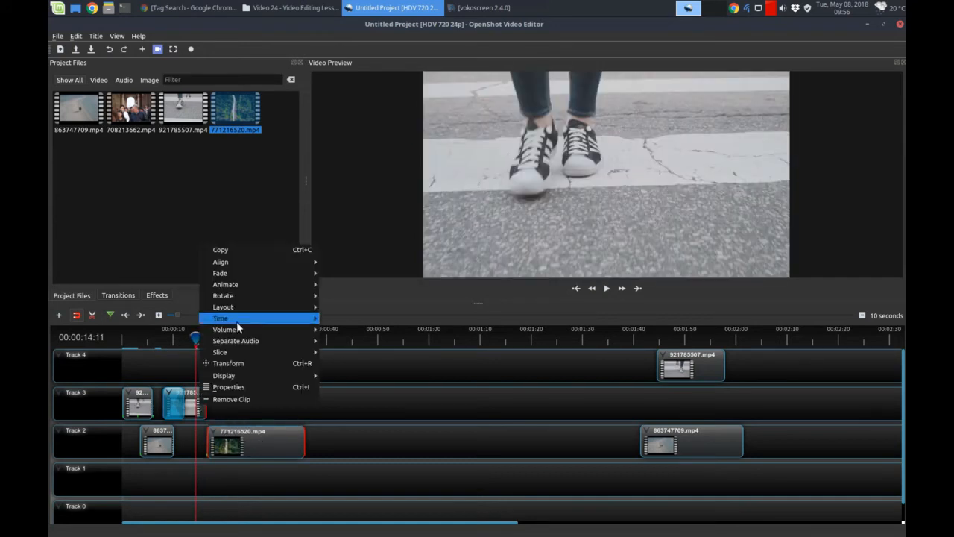
mouse_move(258, 277)
mouse_move(377, 297)
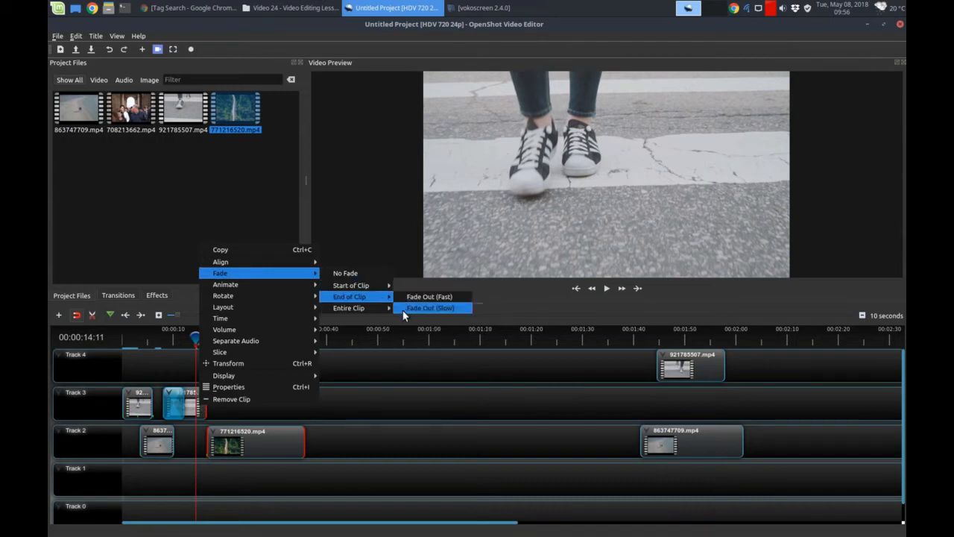
left_click(403, 308)
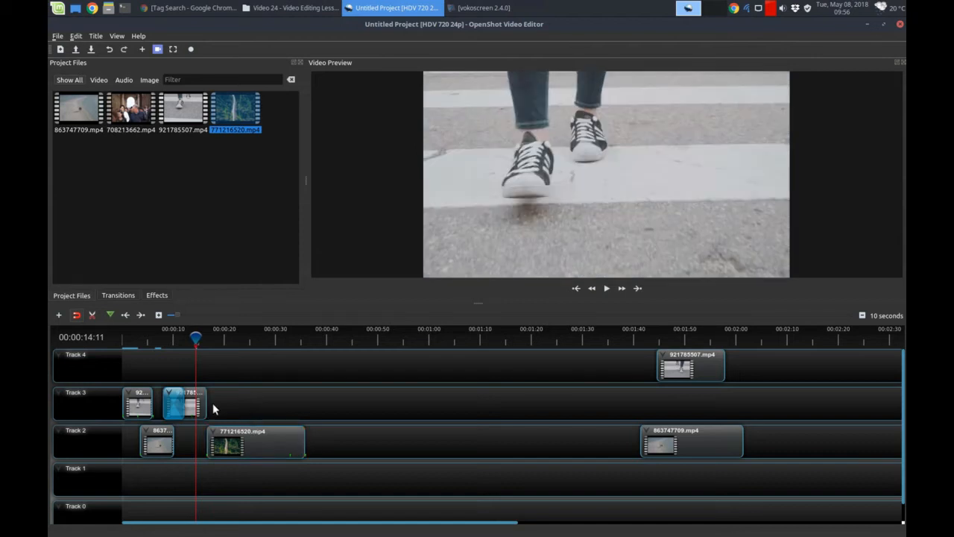
- Remove the fade from the 771216520.mp4 clip on Track 2 and clear the clip selection
left_click(225, 445)
right_click(260, 446)
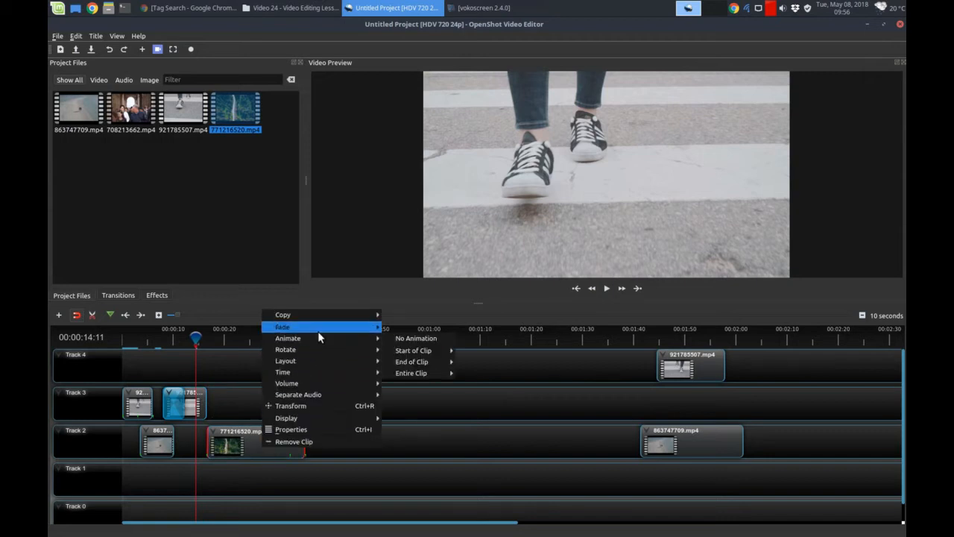
left_click(409, 327)
left_click(248, 408)
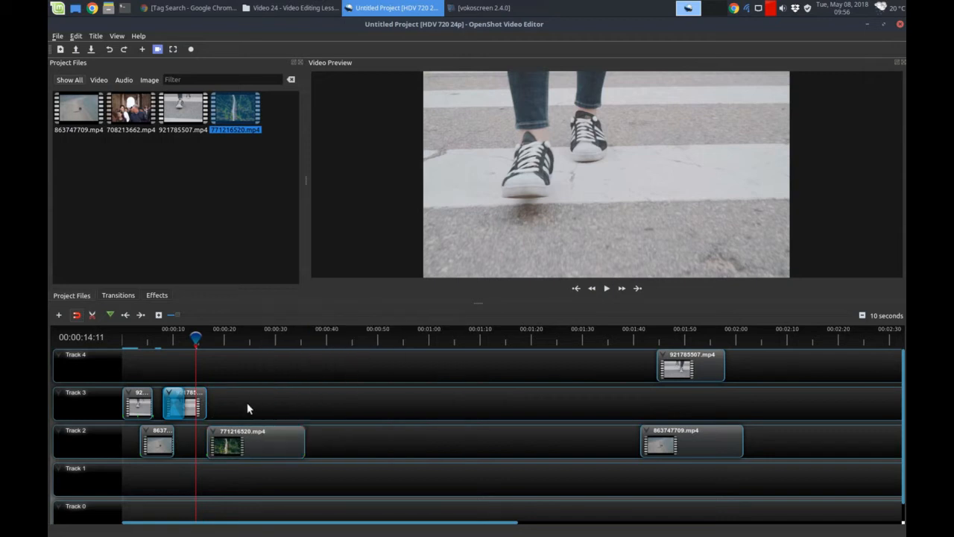
- Apply Fade Out (Slow) to the end of the second 921785507.mp4 clip on Track 3
right_click(199, 403)
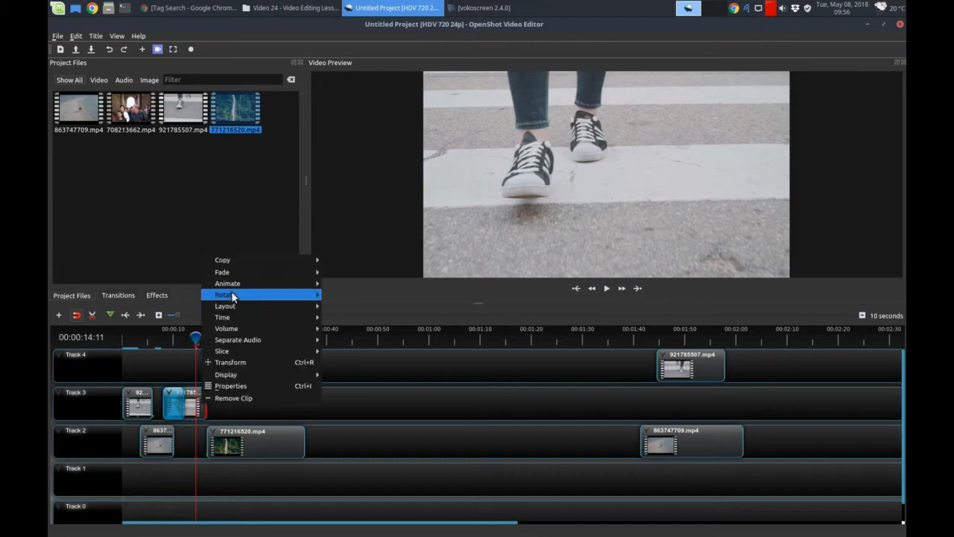
mouse_move(241, 271)
mouse_move(364, 296)
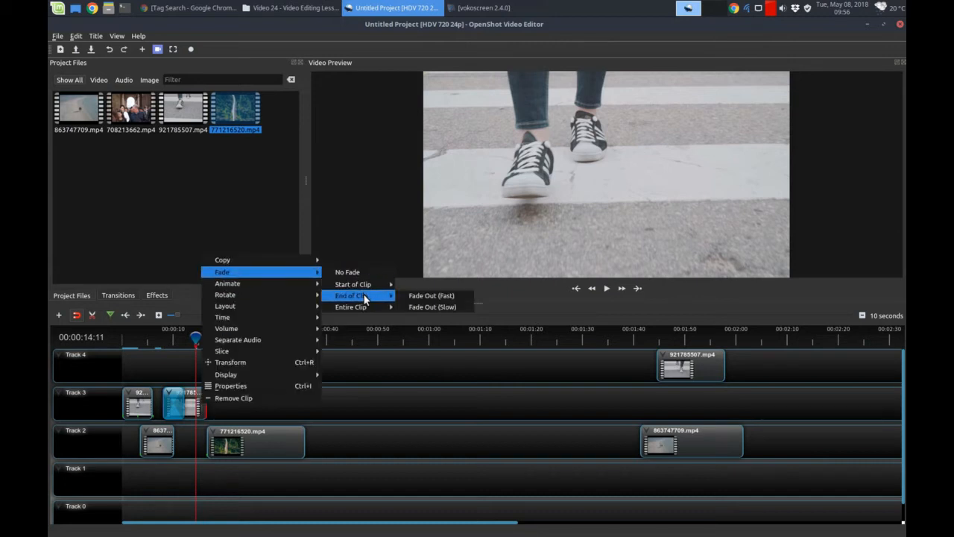
left_click(407, 307)
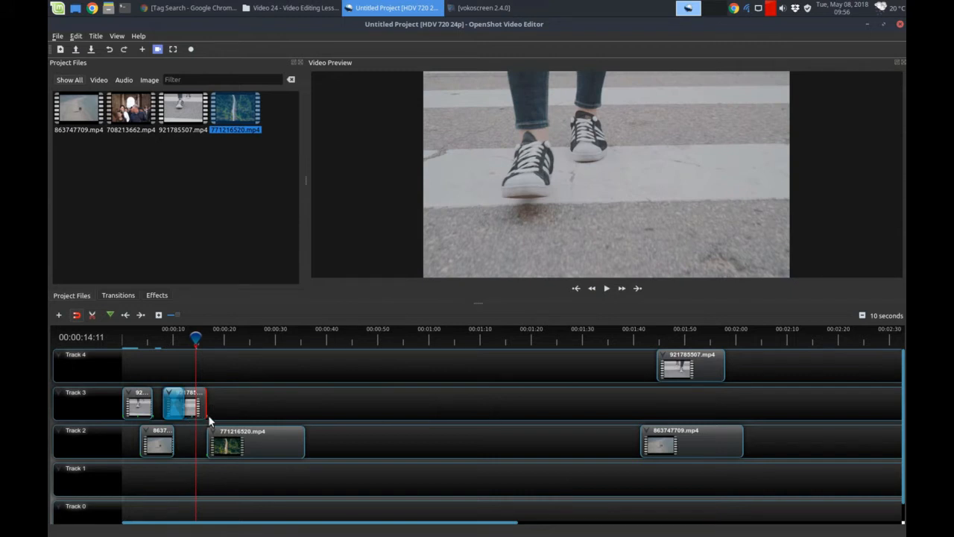
- Shift 771216520.mp4 earlier on Track 2 to about 14 seconds and play its overlap with the fading clip
left_click_drag(245, 442, 231, 440)
left_click_drag(198, 339, 186, 340)
key("space")
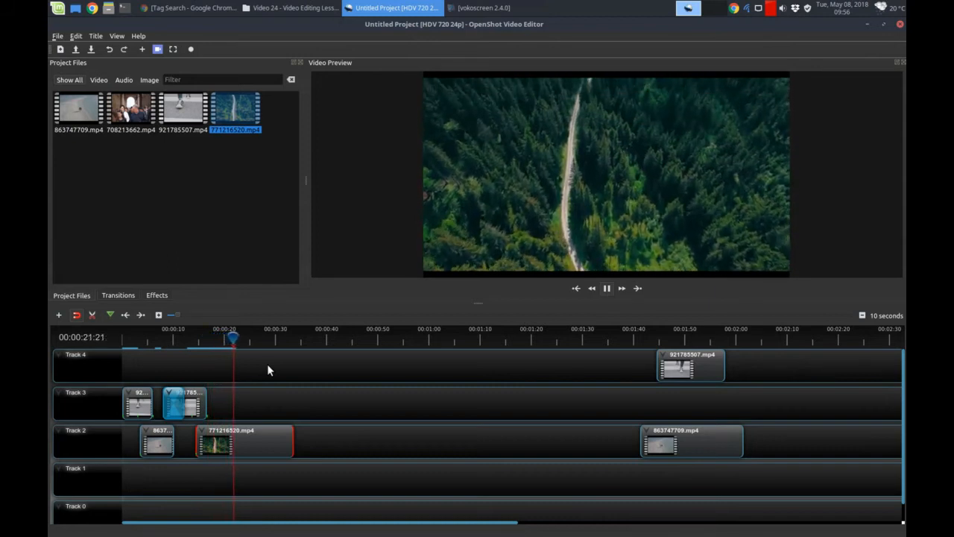
key("space")
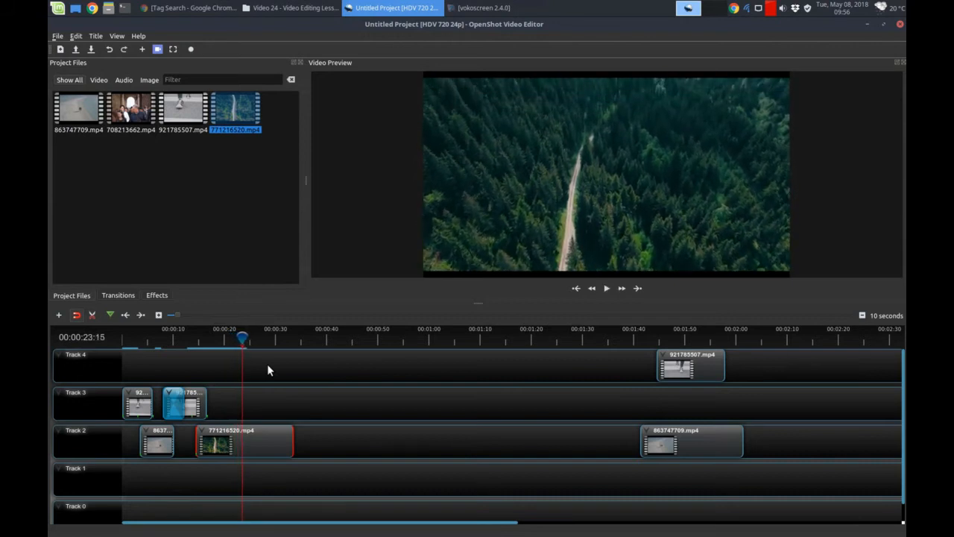
- Cut 771216520.mp4 at 00:00:22:15 and park the trailing piece on Track 3 at about 1:34
key("Left")
key("Left")
key("Left")
key("Left")
key("Left")
key("Left")
key("Left")
key("Left")
key("Left")
key("Left")
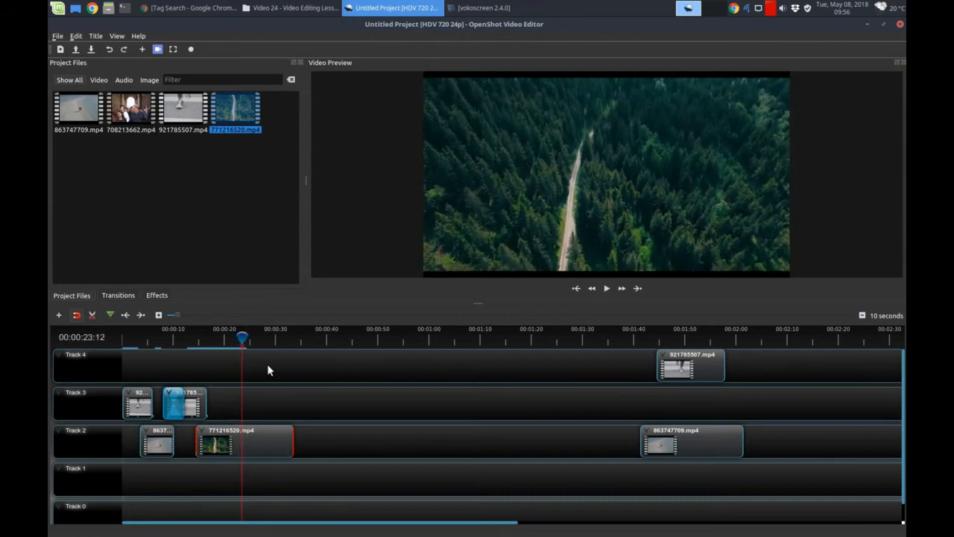
key("Left")
key("Left")
key("Left")
key("Left")
key("Left")
key("Left")
key("Left")
key("Left")
key("Left")
key("Left")
key("Left")
key("Left")
key("Left")
key("Left")
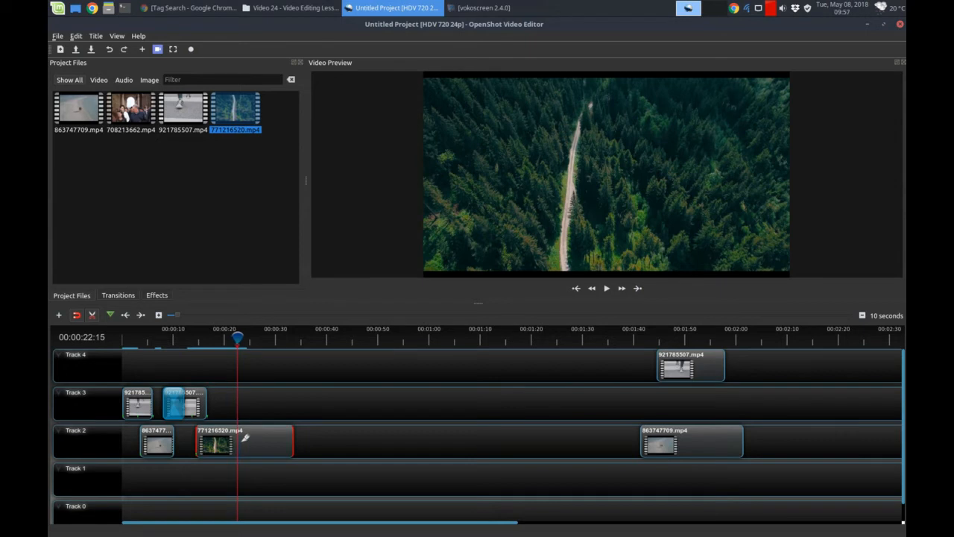
left_click(245, 439)
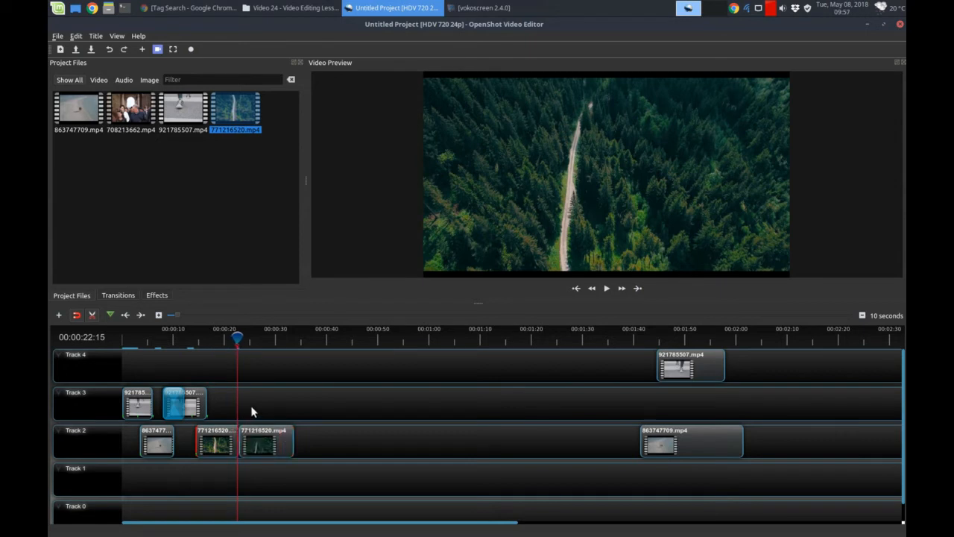
left_click(93, 314)
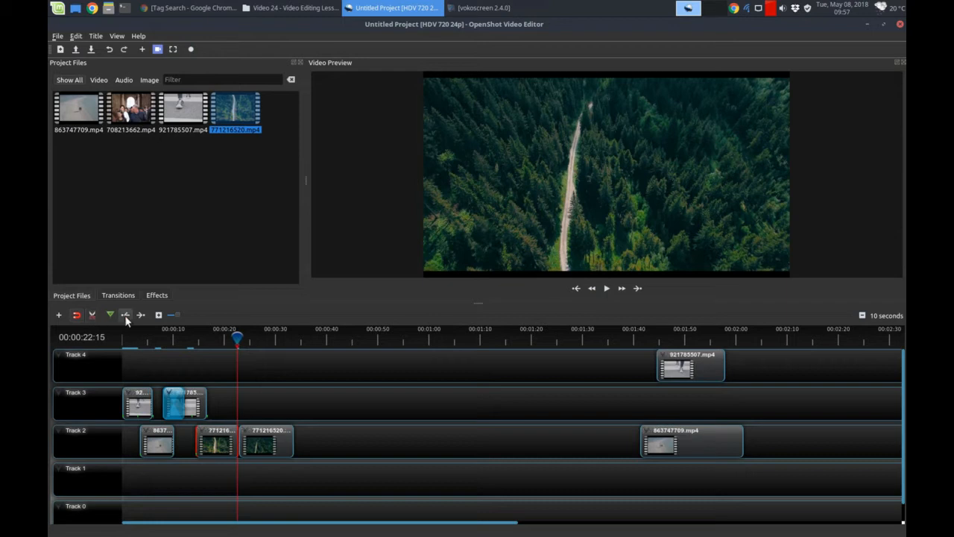
left_click_drag(264, 436, 611, 397)
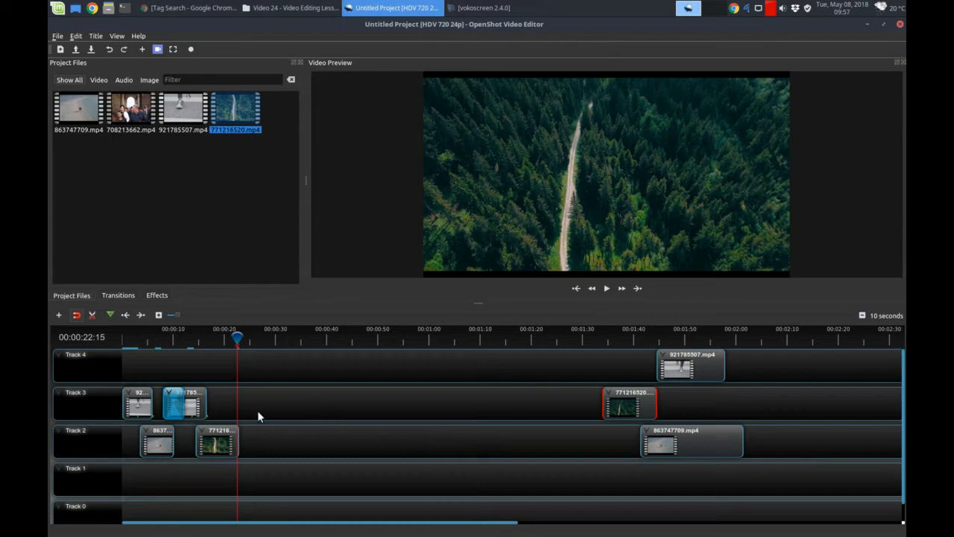
- Bring the spare 921785507.mp4 piece to Track 3 at about 21 seconds and place a copy of the Fade transition at its start
left_click_drag(680, 378, 256, 406)
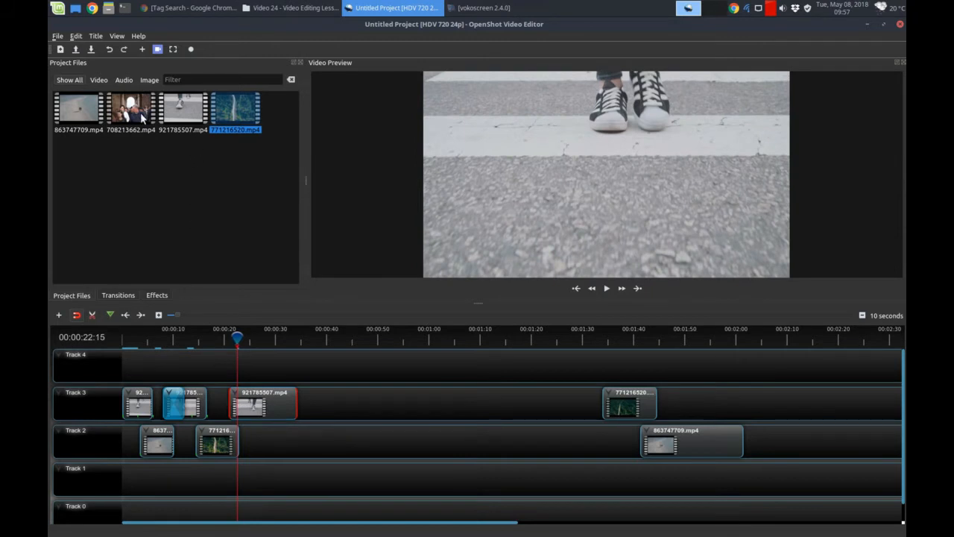
left_click(175, 407)
key("ctrl+v")
left_click(244, 404)
left_click_drag(243, 404, 238, 402)
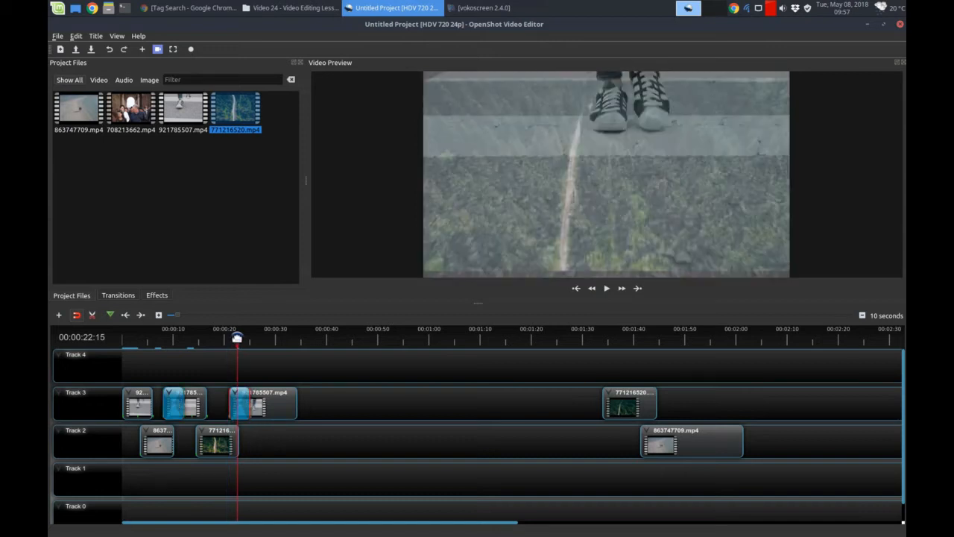
- Play the crossfade from 771216520.mp4 into the third 921785507.mp4 clip, starting at about 20 seconds
left_click_drag(237, 338, 221, 338)
key("space")
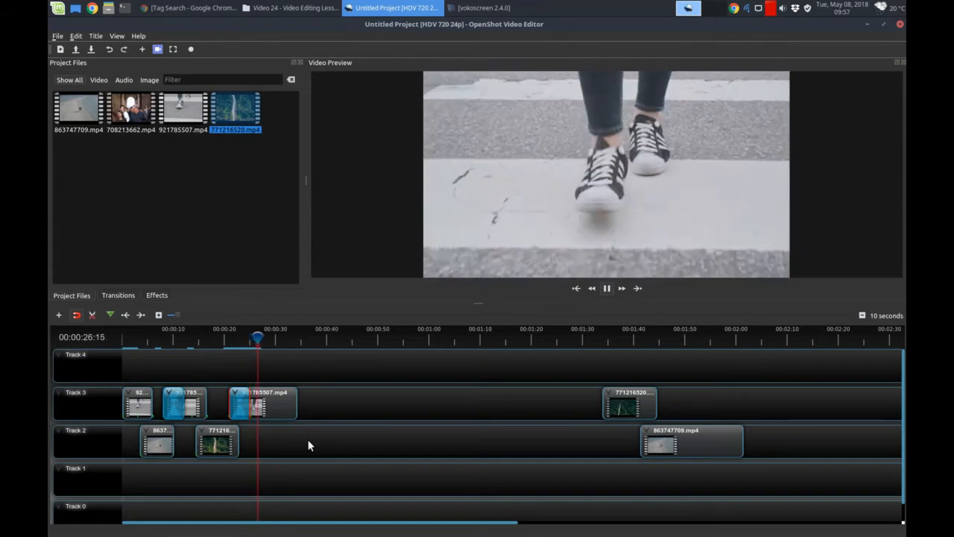
key("space")
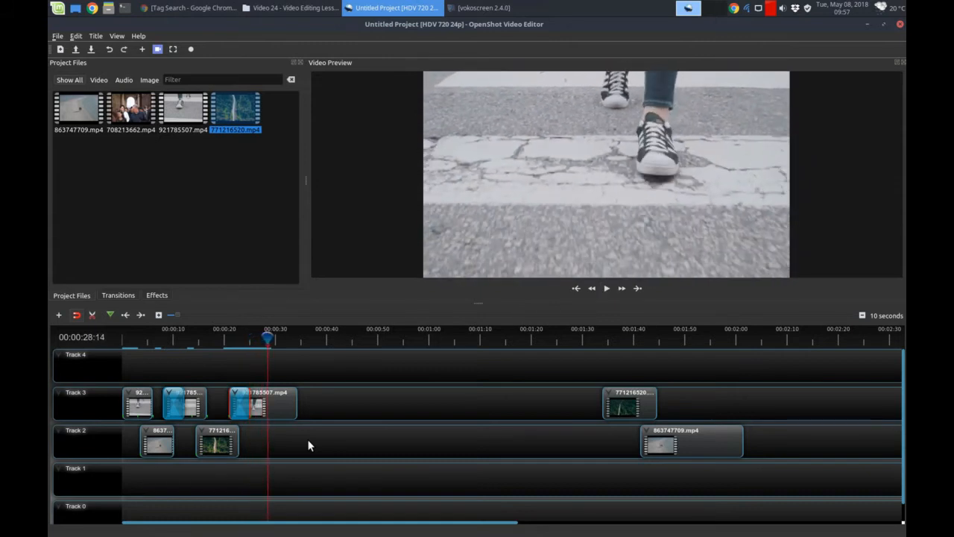
- Delete the parked leftover pieces of 771216520.mp4 on Track 3 and 863747709.mp4 on Track 2
left_click(639, 403)
key("Delete")
key("Delete")
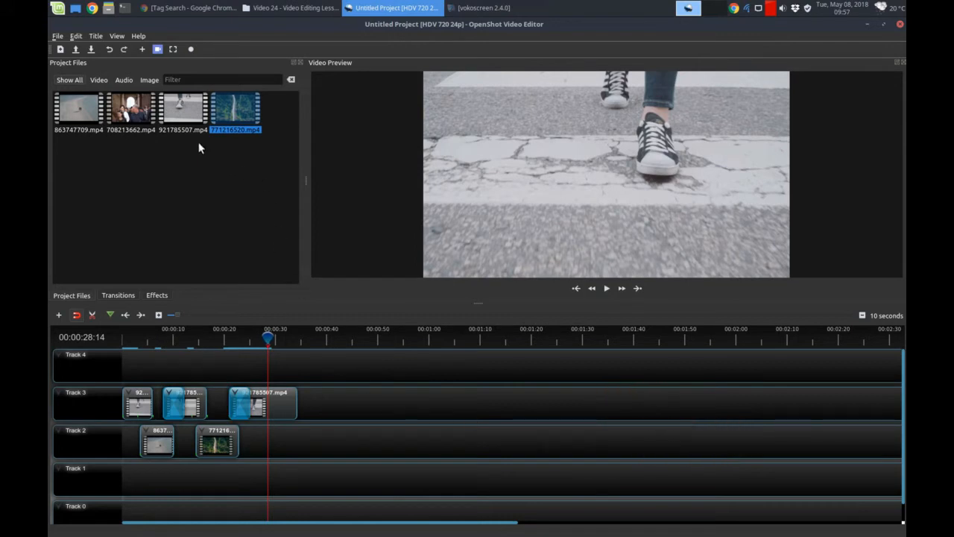
- Add 708213662.mp4 to Track 2 at about 31 seconds and preview its footage from about 38 seconds
left_click_drag(145, 110, 283, 440)
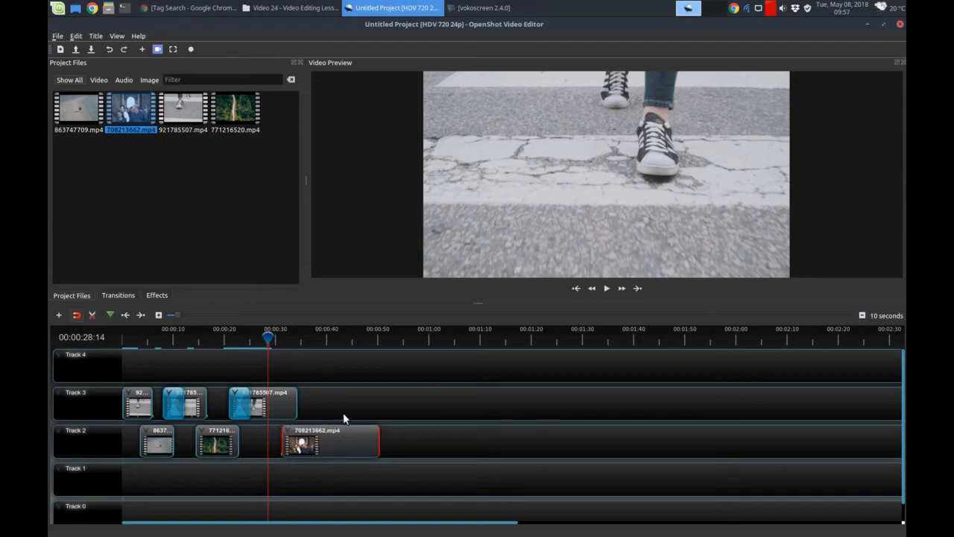
left_click(324, 373)
left_click(290, 339)
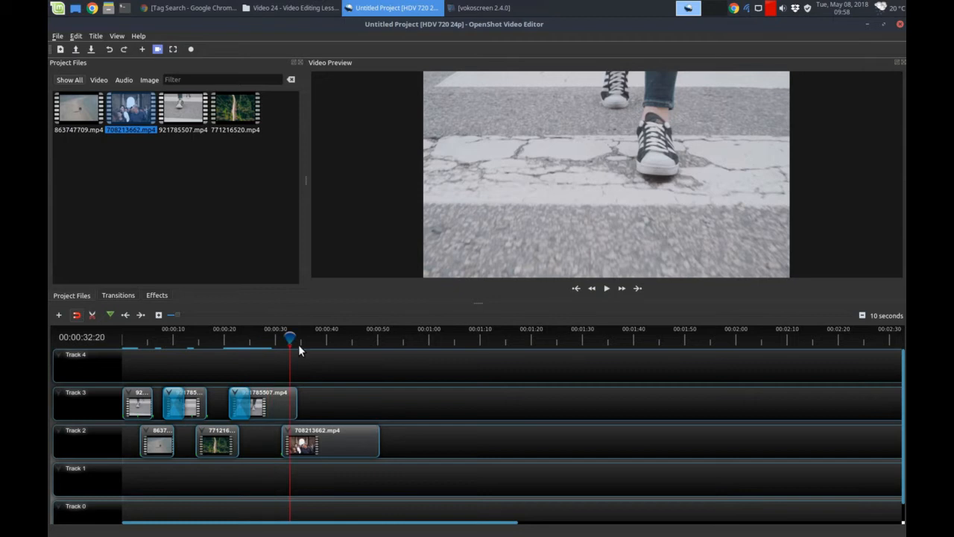
left_click(301, 338)
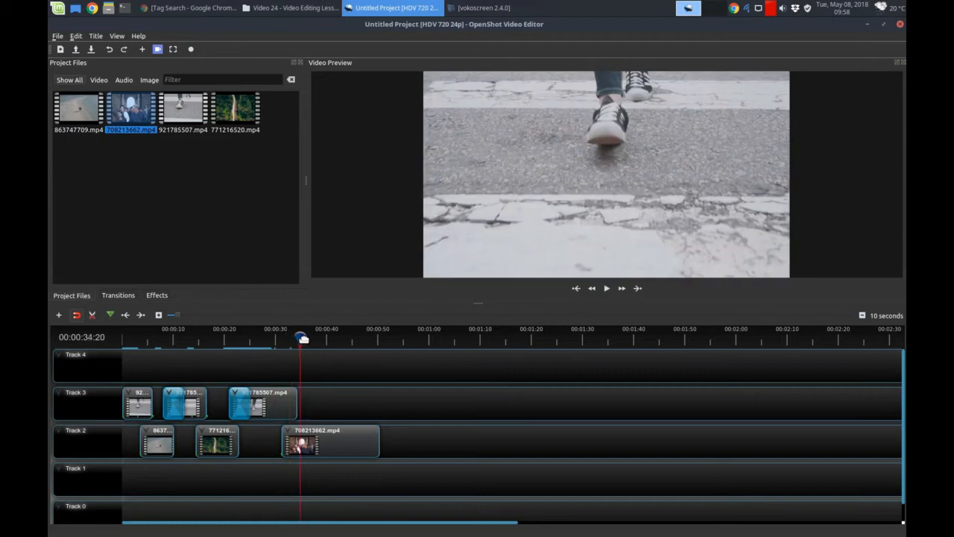
left_click(318, 339)
key("space")
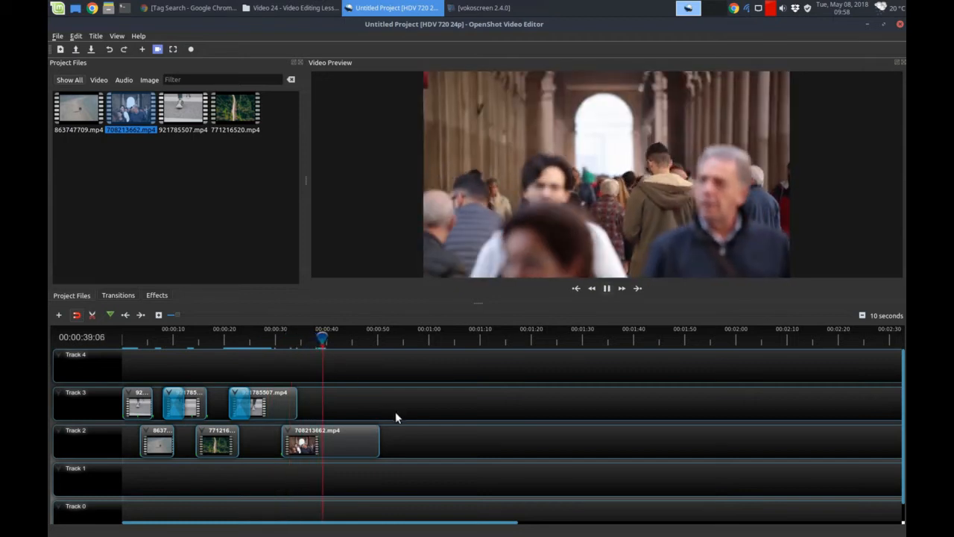
key("space")
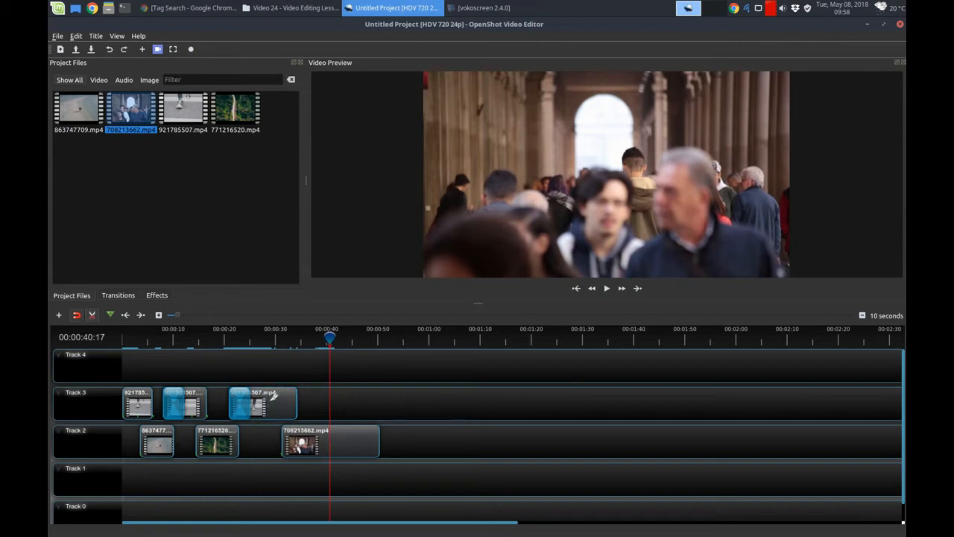
- Trim the last 921785507.mp4 clip to end at about 28 seconds and shift 708213662.mp4 on Track 2 to about 27 seconds
left_click(269, 396)
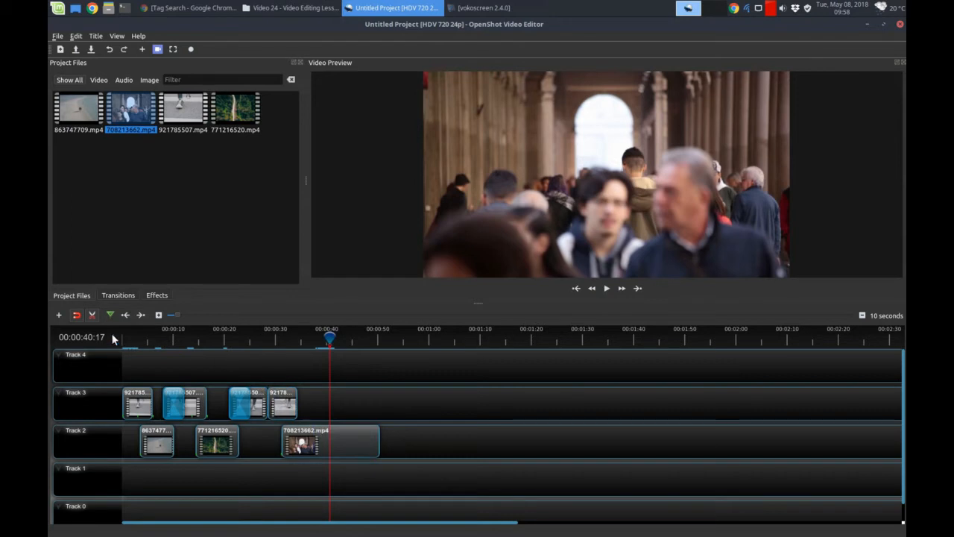
left_click(285, 405)
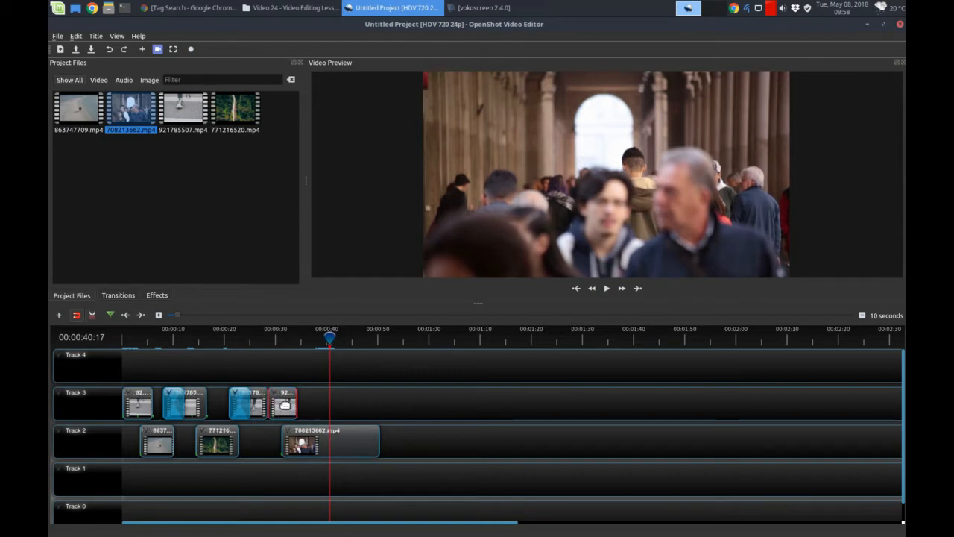
key("Delete")
left_click_drag(302, 440, 277, 440)
- Apply a fade-out to the end of the last 921785507.mp4 clip on Track 3 and shift 708213662.mp4 to start at about 25 seconds
right_click(261, 404)
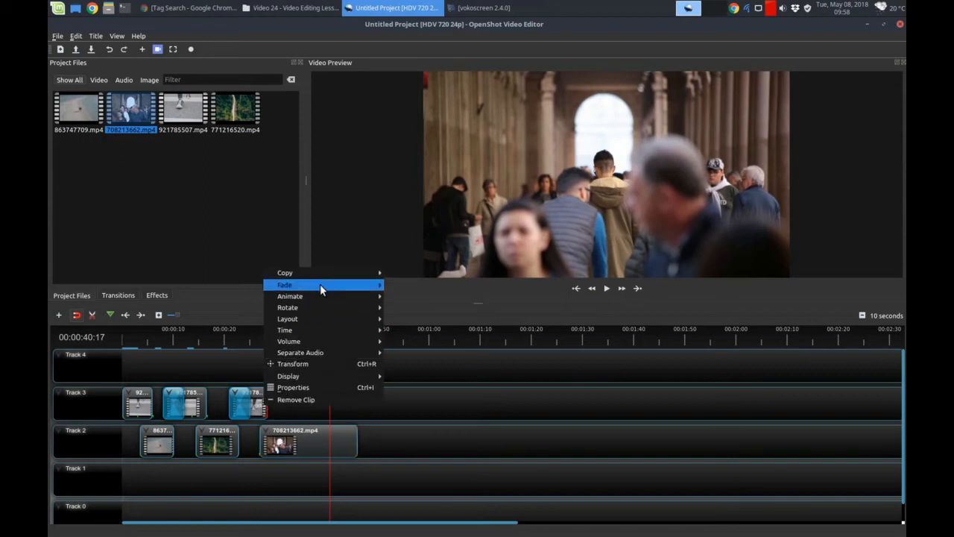
mouse_move(321, 284)
mouse_move(435, 313)
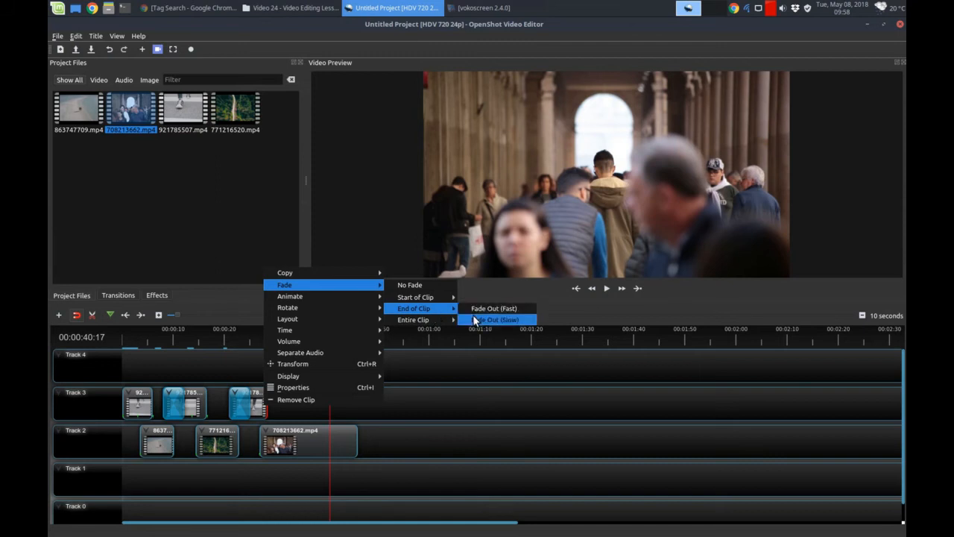
left_click(473, 310)
left_click_drag(303, 425, 287, 436)
- Play the crossfade from the last 921785507.mp4 clip into 708213662.mp4, starting at about 24 seconds and again from about 20 seconds
left_click_drag(330, 337, 243, 339)
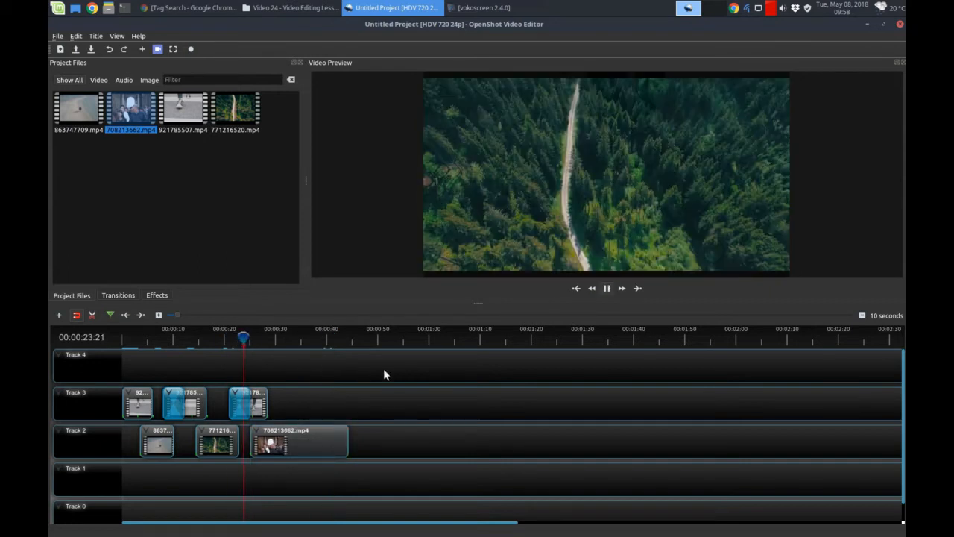
key("space")
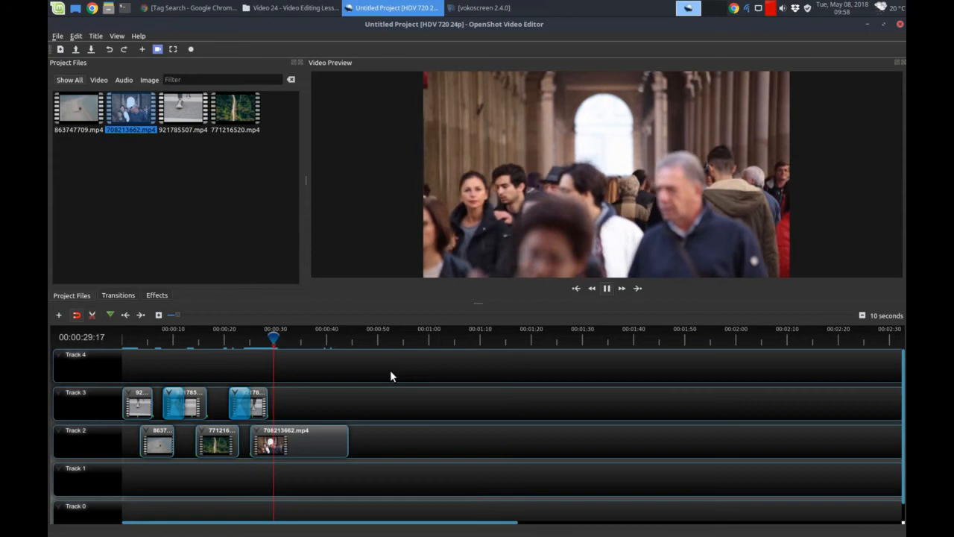
key("space")
left_click_drag(287, 345, 224, 343)
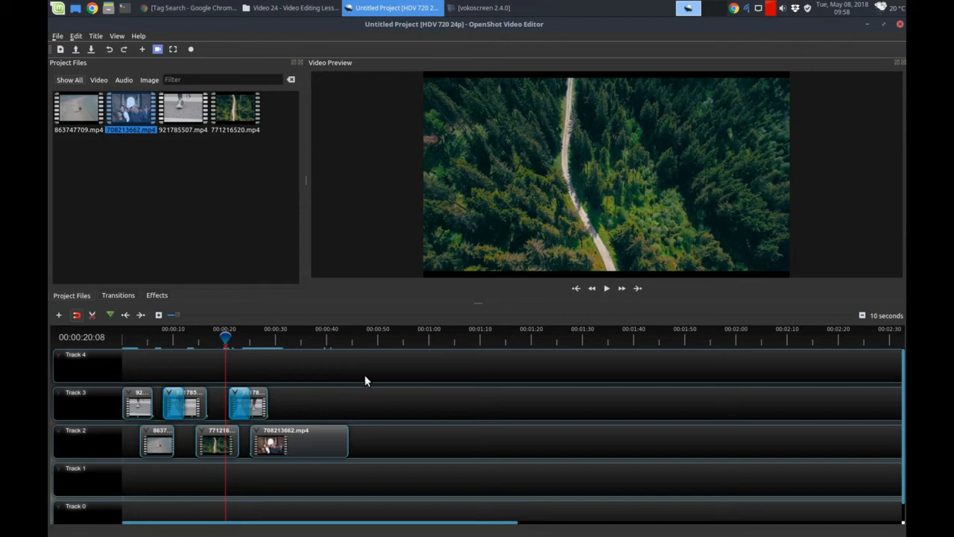
key("space")
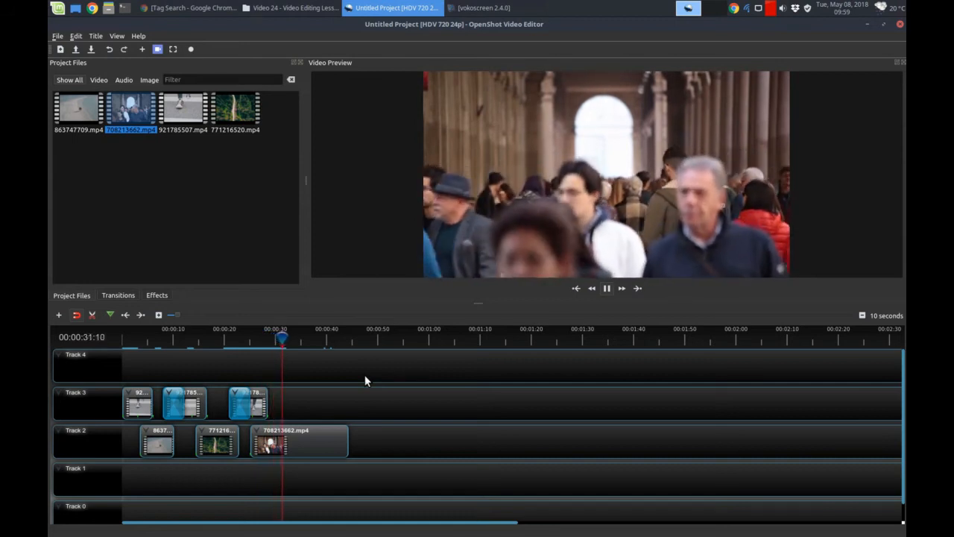
key("space")
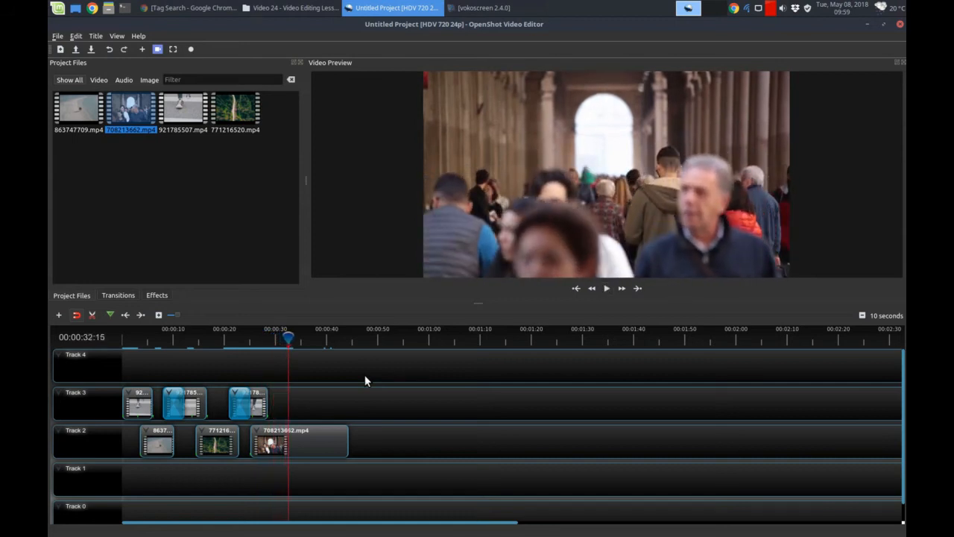
- Start saving the project as a new file in Videos/Raw Videos/Projects/Video 24 - Video Editing Lesson on the Data Drive
left_click(57, 36)
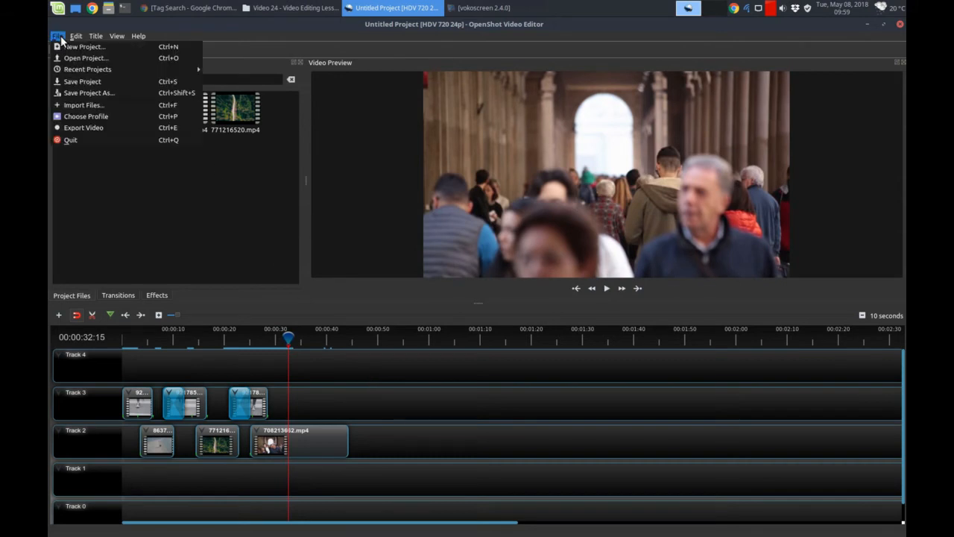
left_click(67, 92)
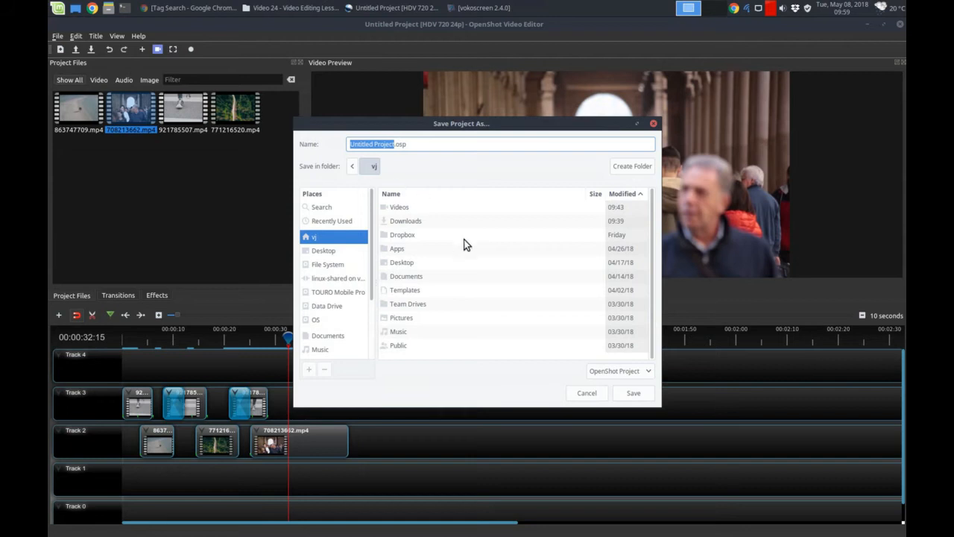
left_click(337, 307)
left_click(403, 224)
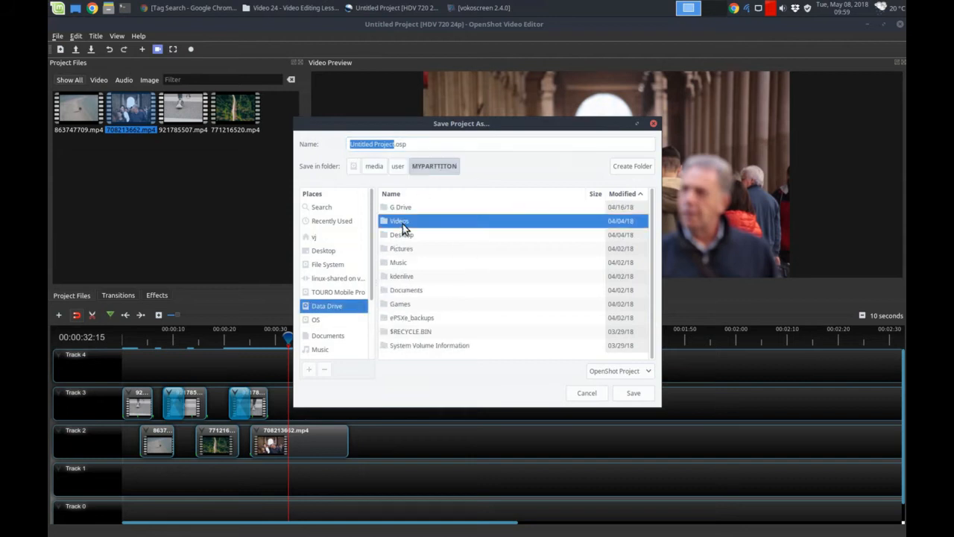
double_click(402, 224)
double_click(406, 208)
double_click(406, 208)
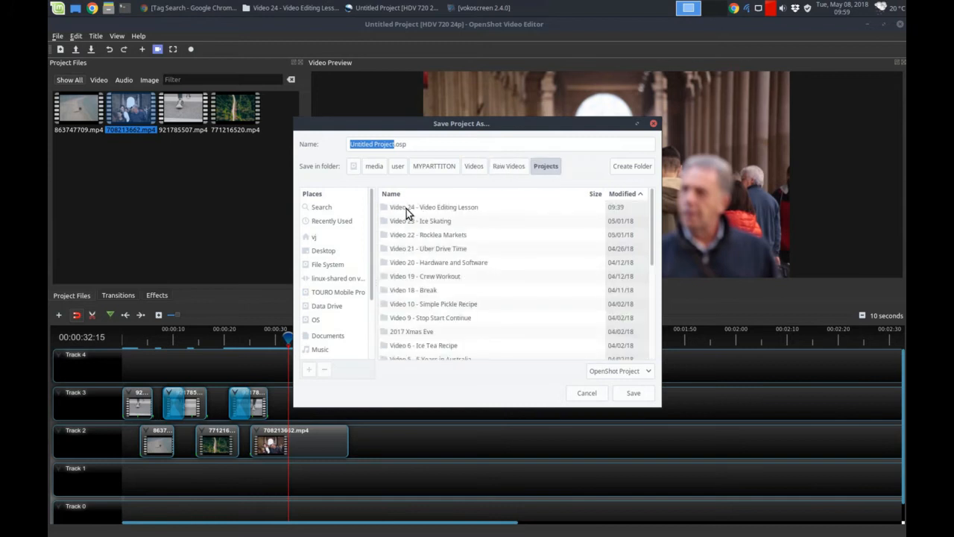
double_click(407, 208)
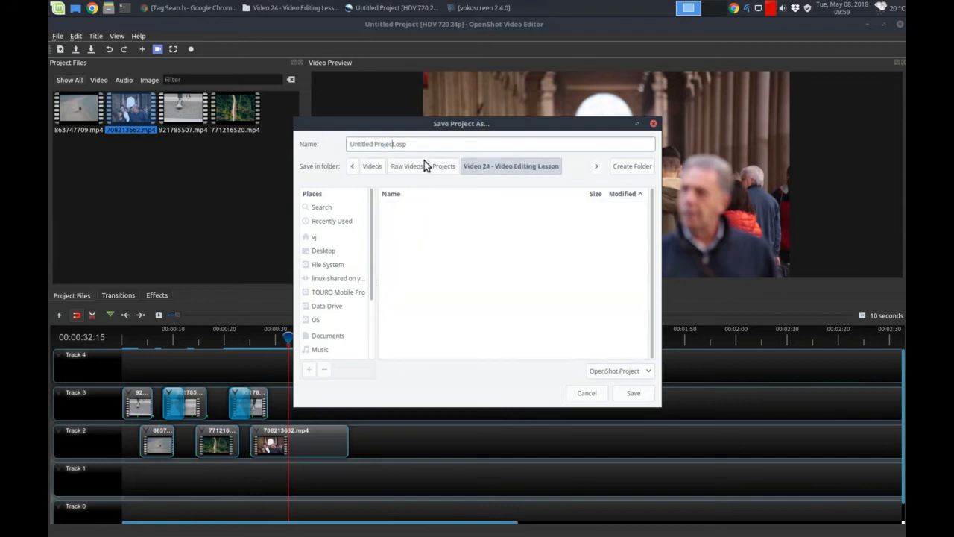
- Name the project file Video 24 - Demo and save it
key("Home")
key("shift+Right")
key("shift+Right")
key("shift+Right")
key("shift+Right")
key("shift+Right")
key("shift+Right")
key("shift+Right")
key("shift+Right")
key("shift+Right")
key("shift+Right")
key("shift+Right")
key("shift+Right")
key("shift+Right")
key("shift+Right")
key("shift+Right")
key("shift+Right")
key("shift+Right")
key("shift+Right")
key("shift+Right")
key("shift+Right")
type("Video 24 - Demo")
left_click(633, 393)
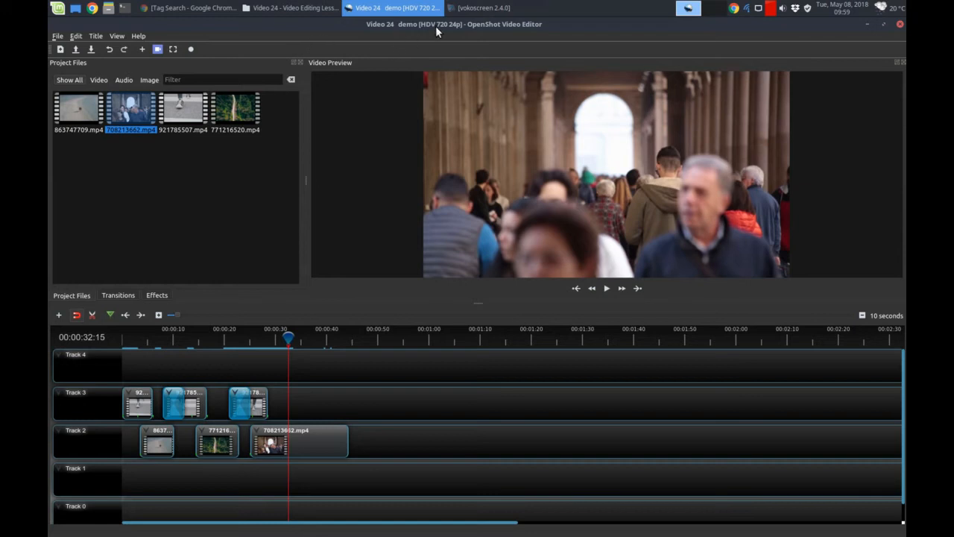
- Switch to Chrome and look through the music_for_film tracks on dig.ccMixter down to snowdaze by airtone
left_click(230, 15)
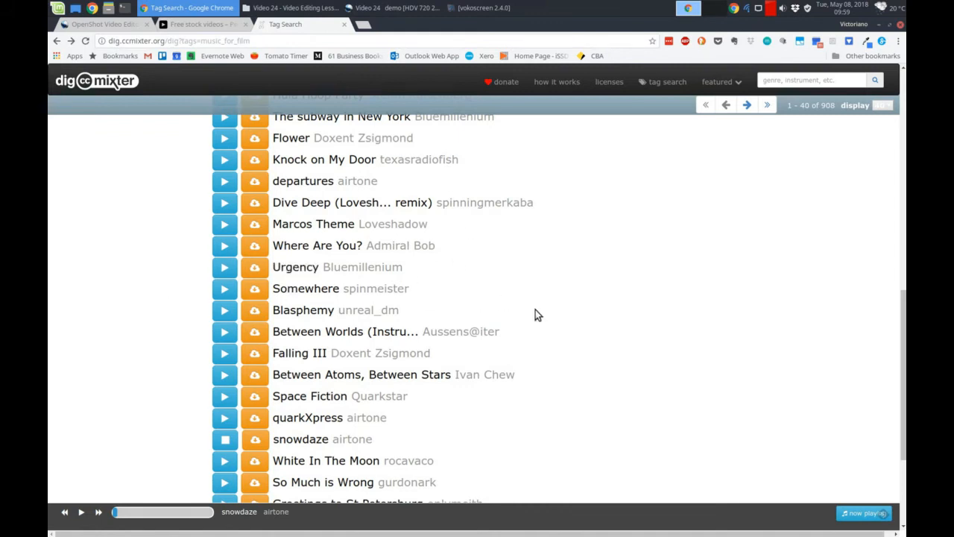
scroll(535, 310, "up", 8)
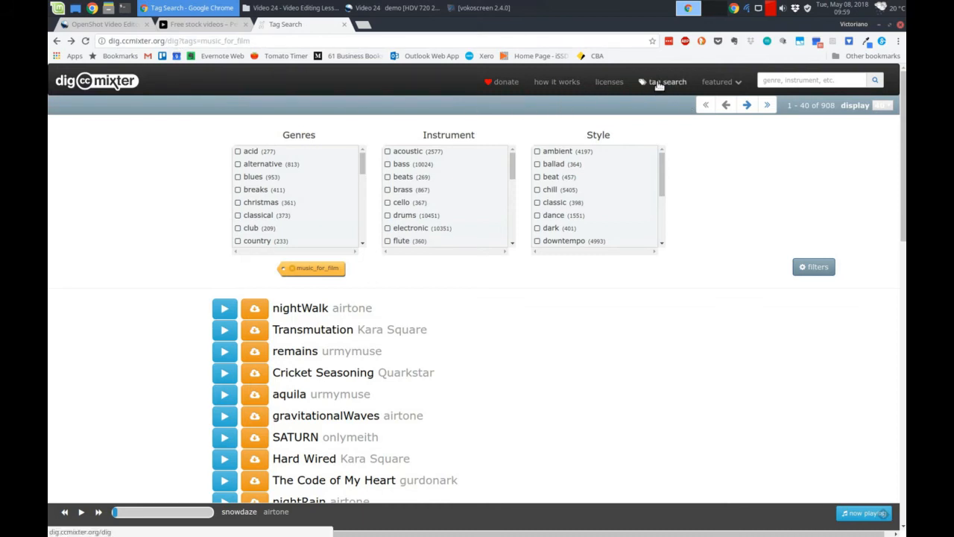
scroll(305, 183, "down", 1)
scroll(304, 184, "down", 6)
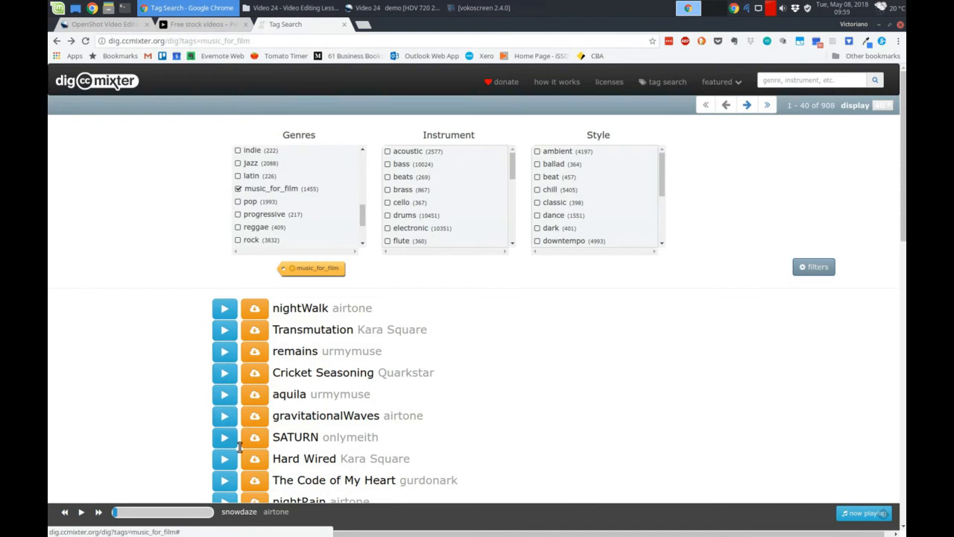
scroll(546, 368, "down", 3)
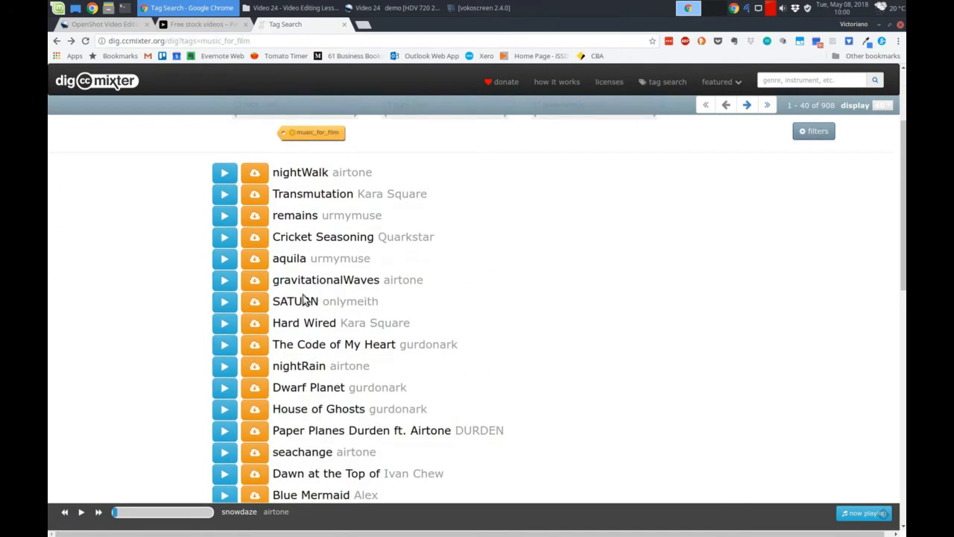
scroll(515, 408, "down", 8)
scroll(514, 410, "down", 6)
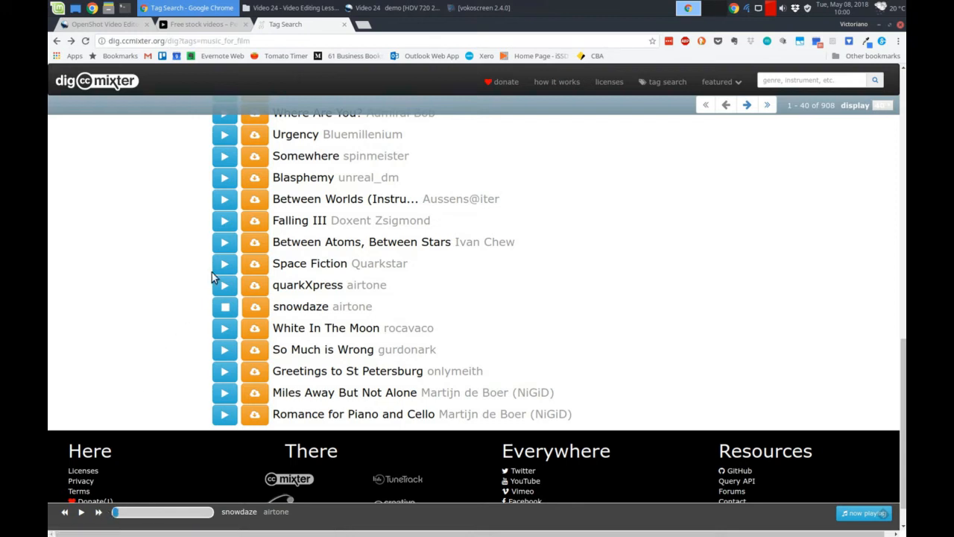
- Preview the snowdaze track and check its download details for the licence and credit requirements
left_click(225, 311)
left_click(225, 313)
left_click(223, 312)
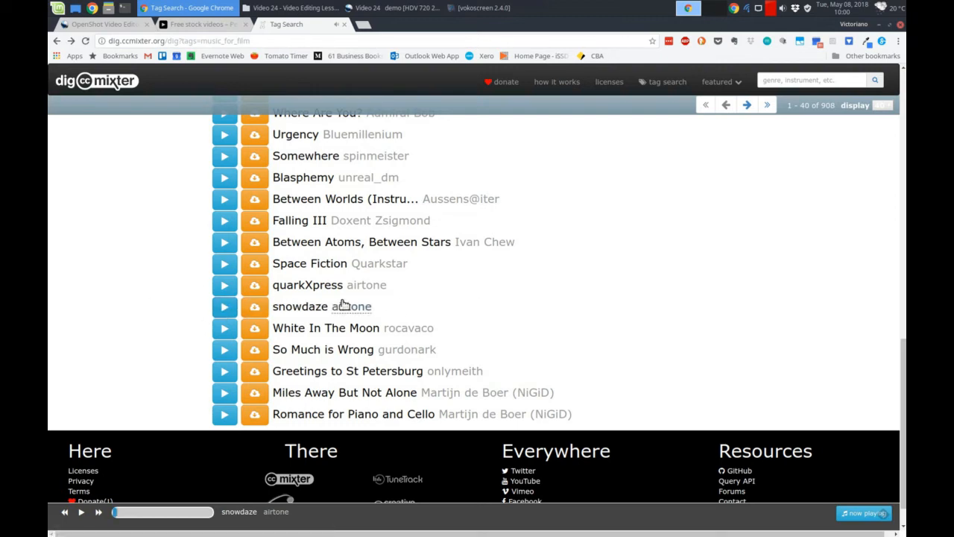
left_click(256, 309)
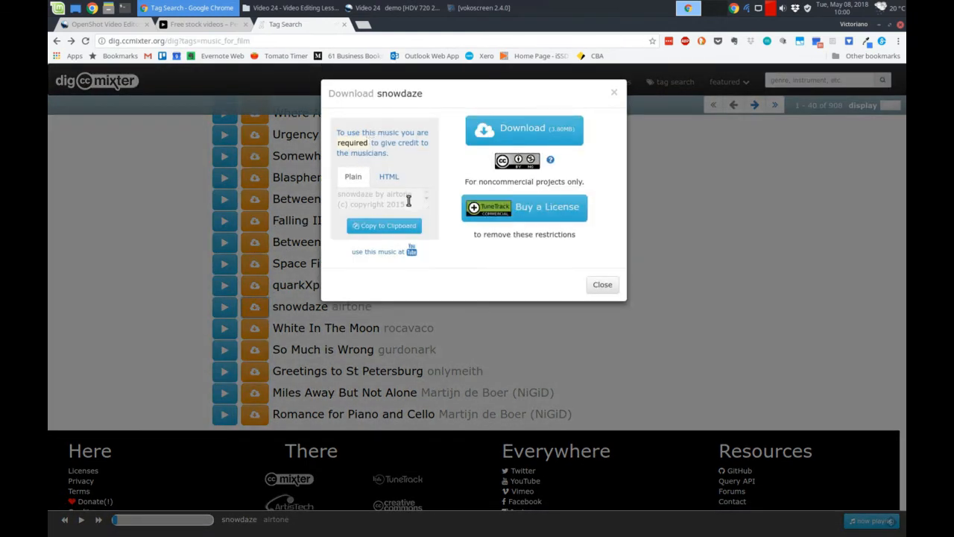
left_click(614, 95)
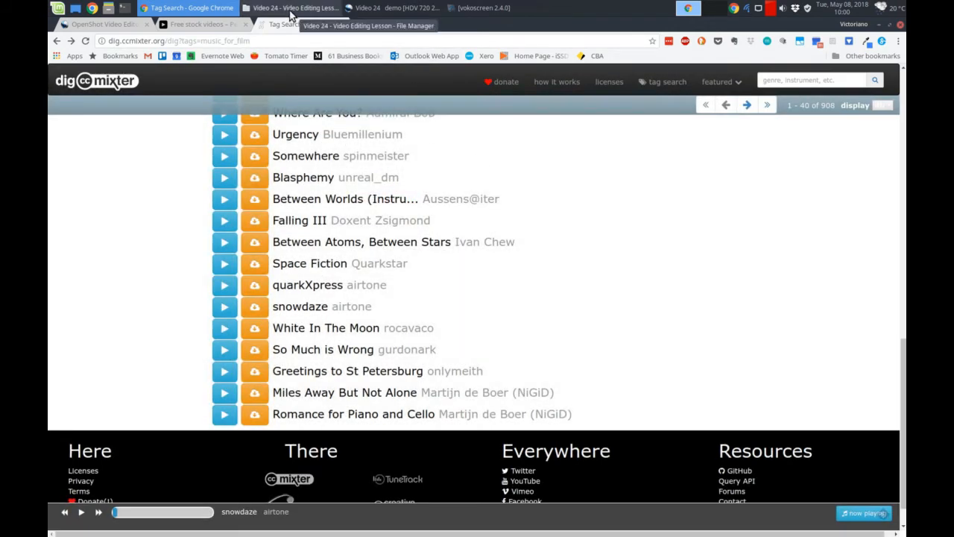
- Import airtone_-_snowdaze.mp3 from the Video 24 - Video Editing Lesson folder into OpenShot and place it at the start of Track 0
left_click(398, 11)
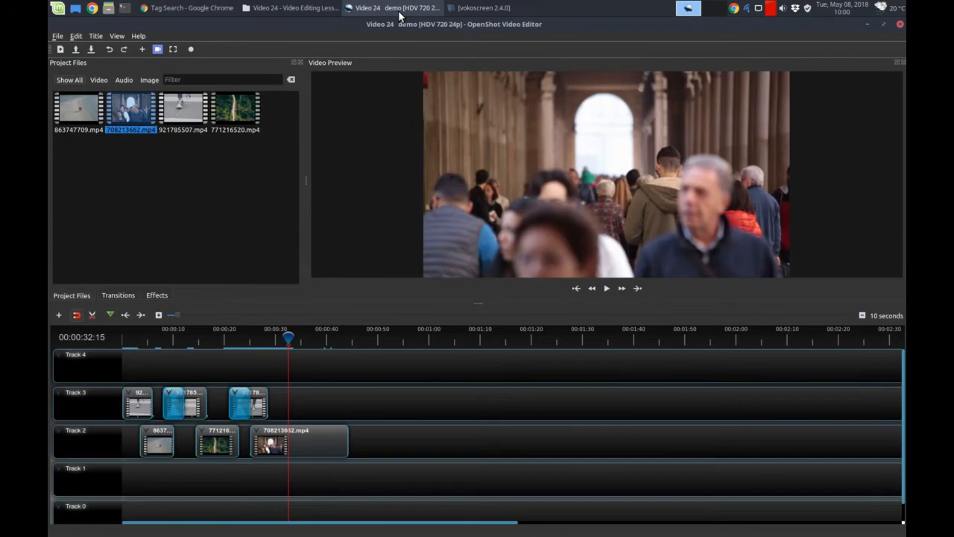
left_click(303, 10)
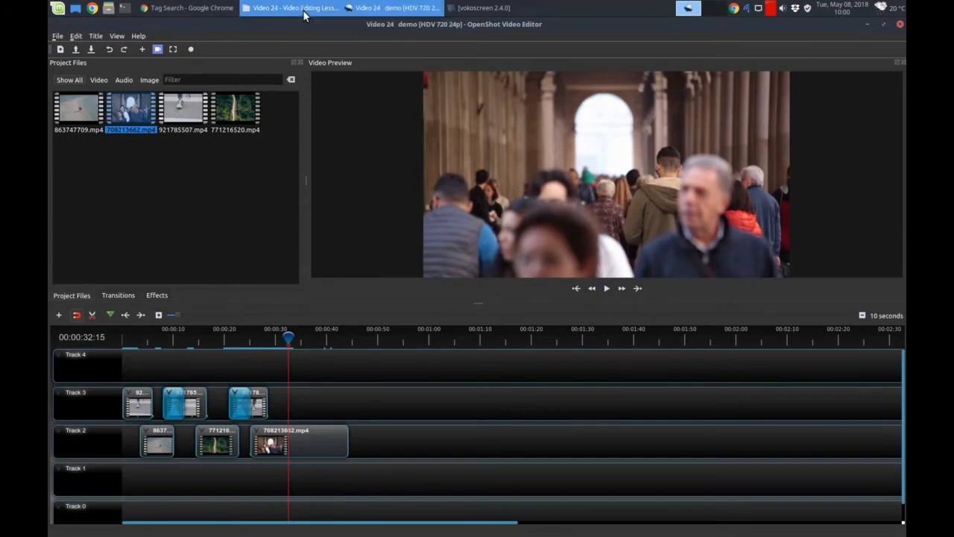
left_click(815, 130)
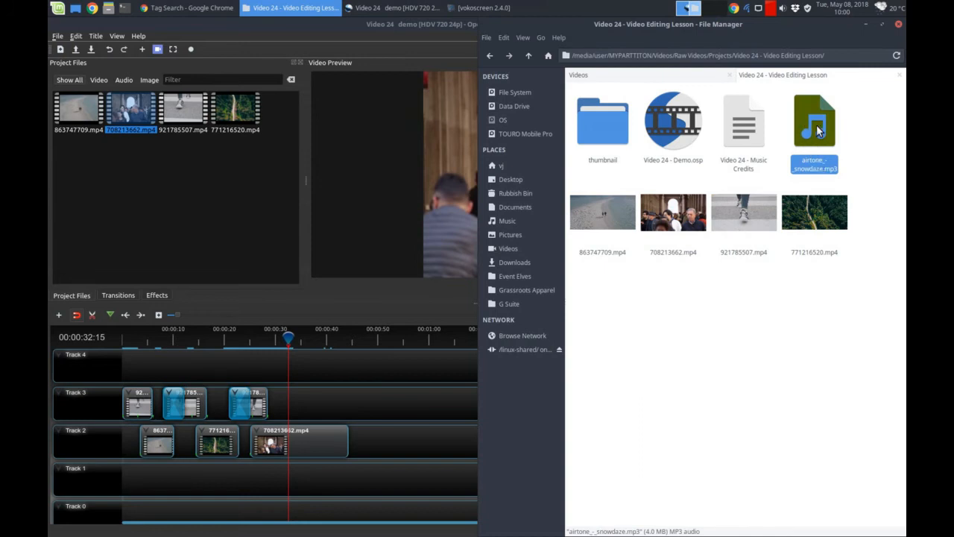
left_click_drag(817, 131, 145, 157)
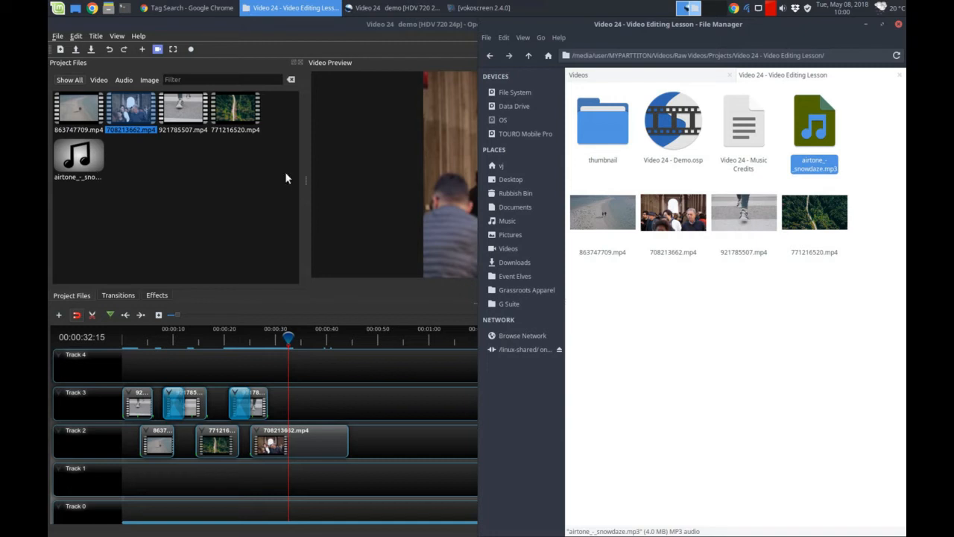
left_click(866, 24)
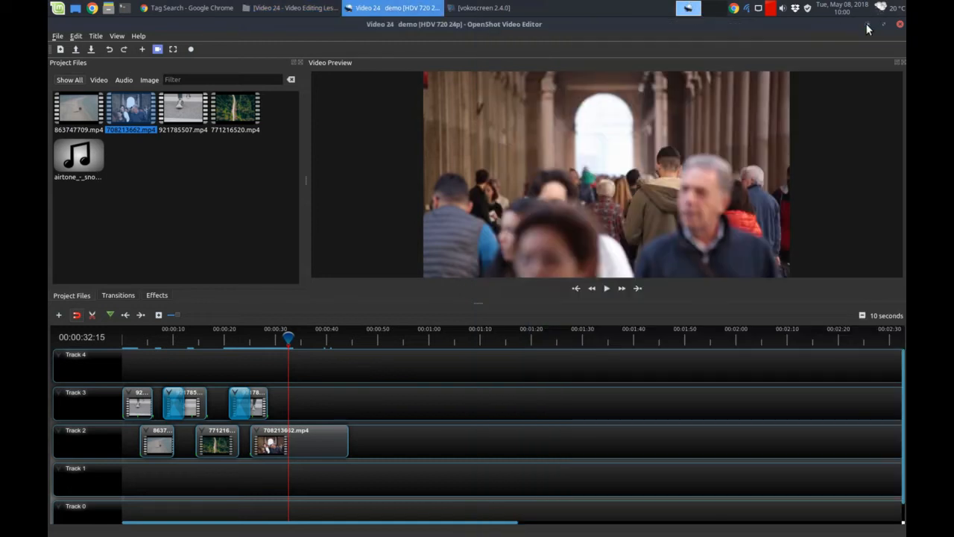
left_click_drag(87, 157, 134, 510)
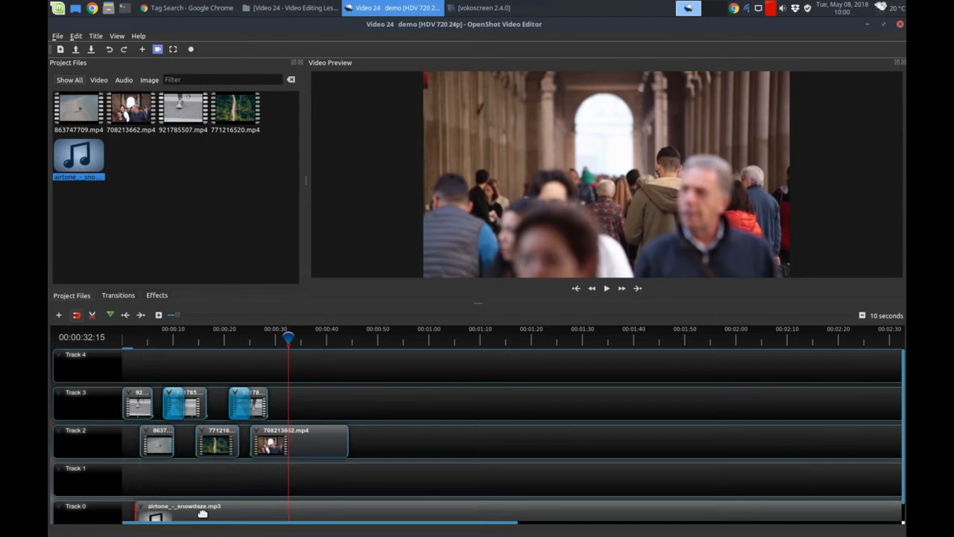
left_click_drag(251, 513, 251, 510)
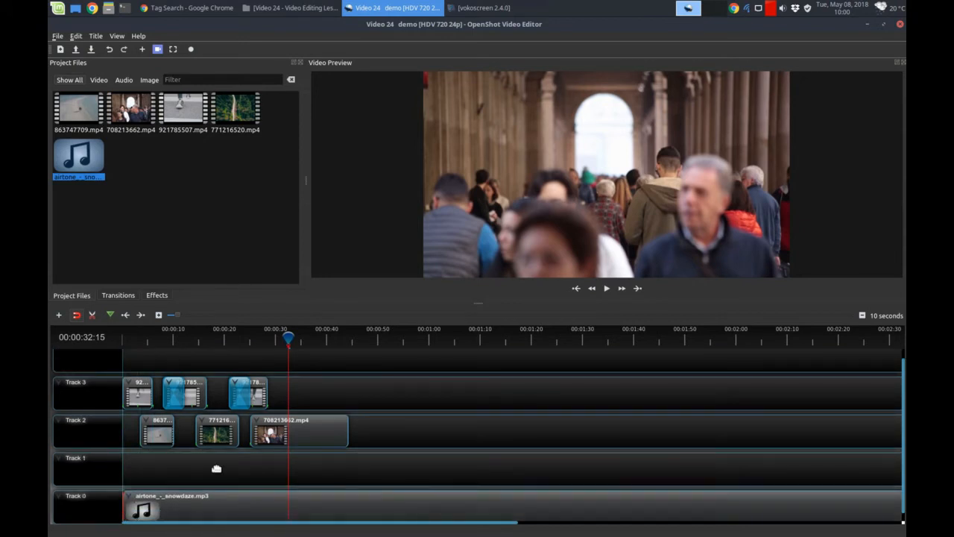
right_click(218, 508)
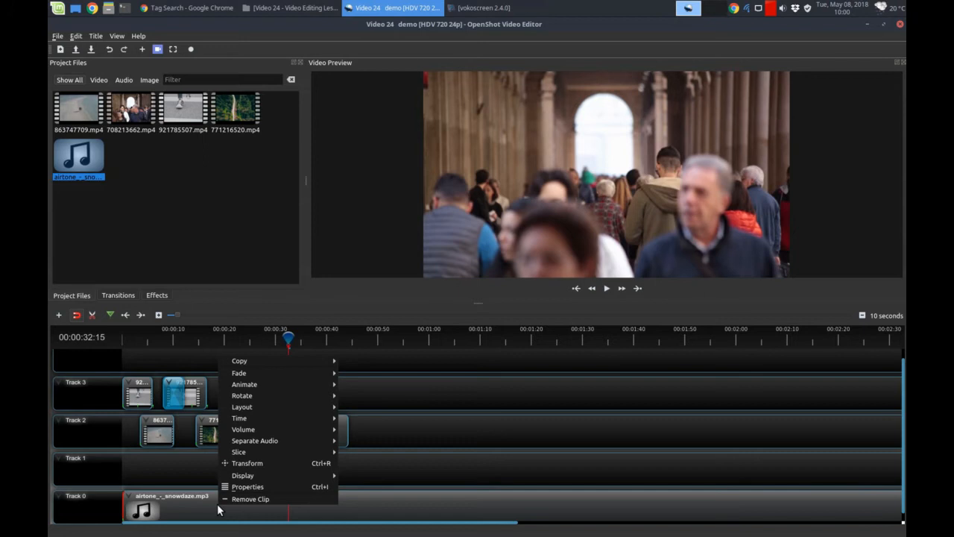
mouse_move(304, 431)
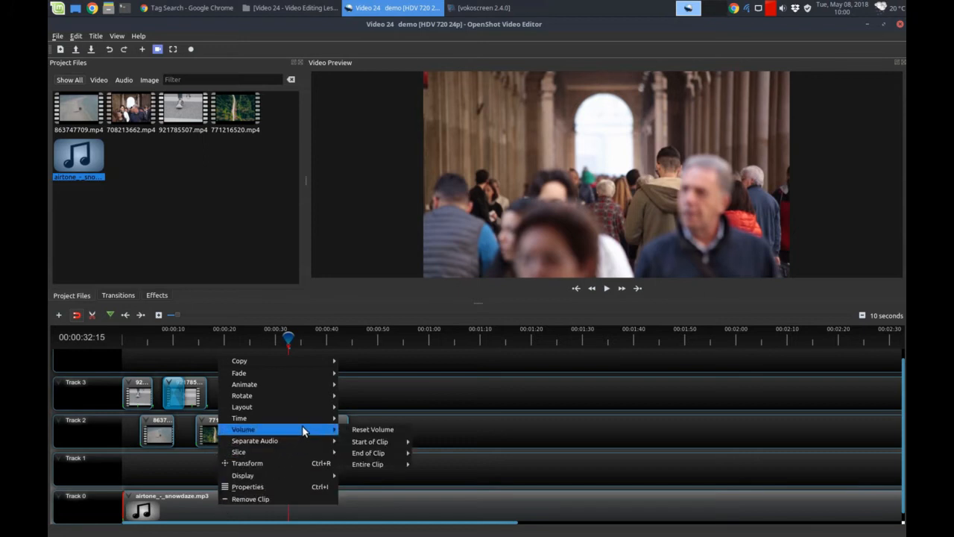
mouse_move(372, 460)
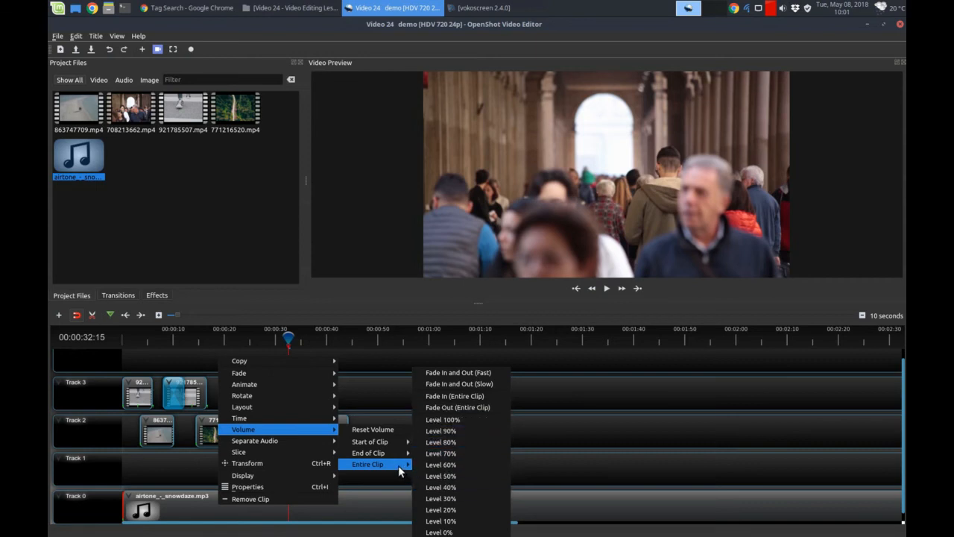
left_click(170, 469)
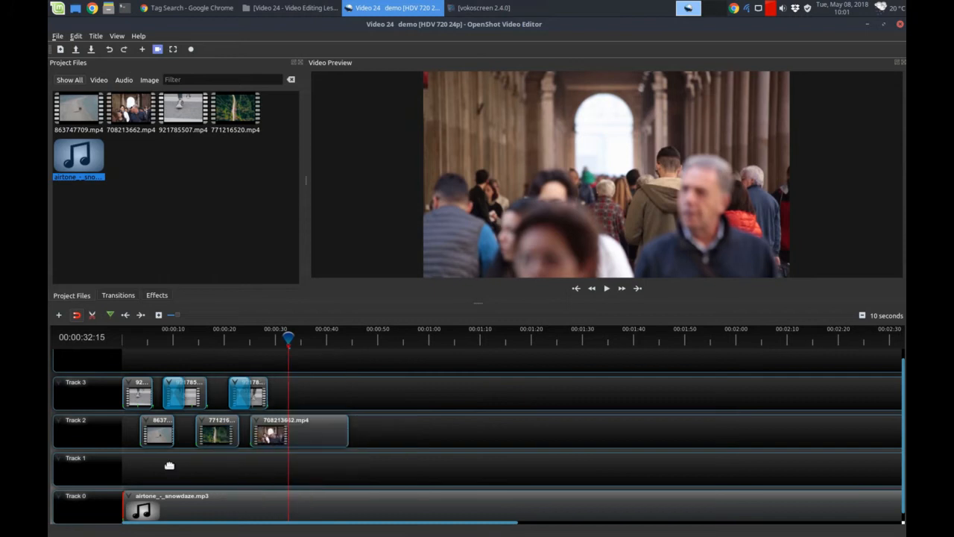
- Play the whole edit with its music from the beginning to about 31 seconds
left_click_drag(285, 337, 105, 345)
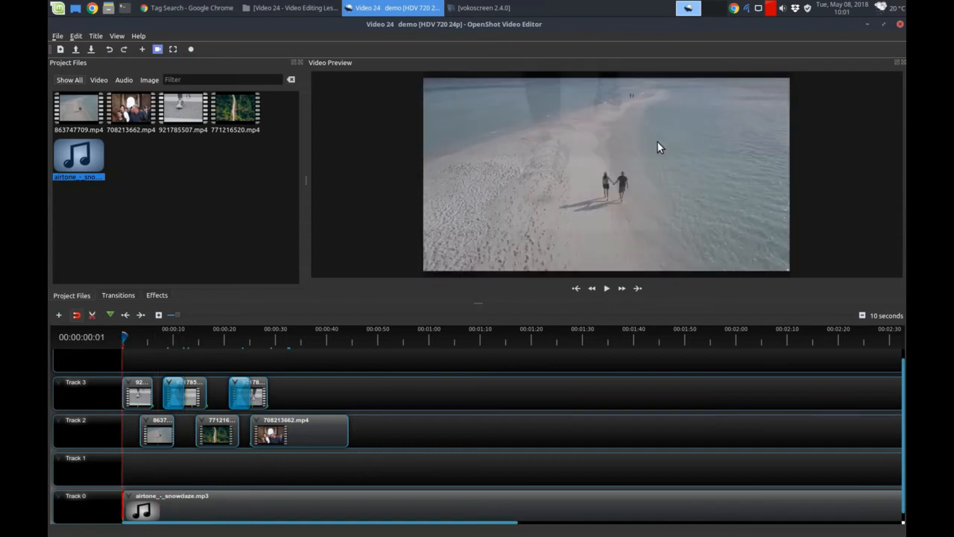
key("space")
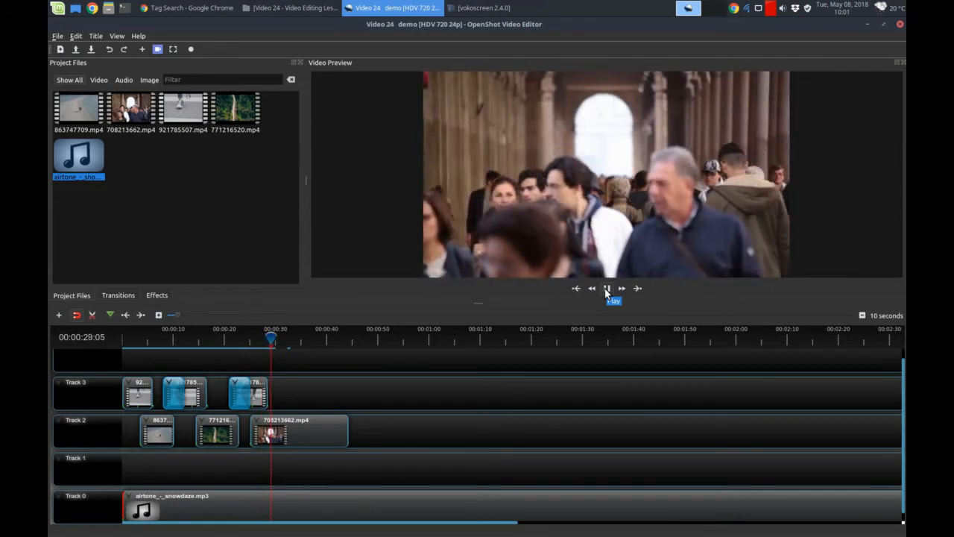
left_click(606, 288)
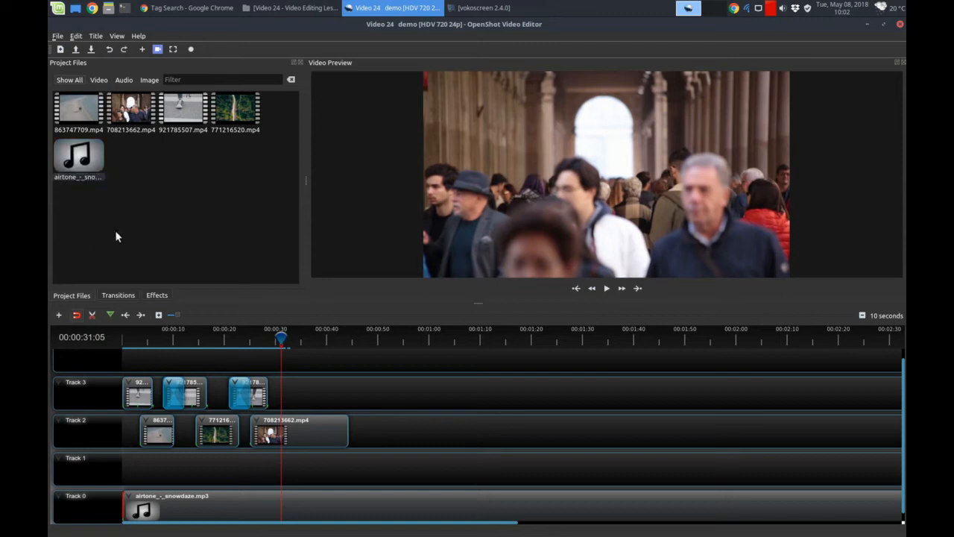
- Add two new empty tracks above Track 4
left_click(59, 314)
left_click(59, 315)
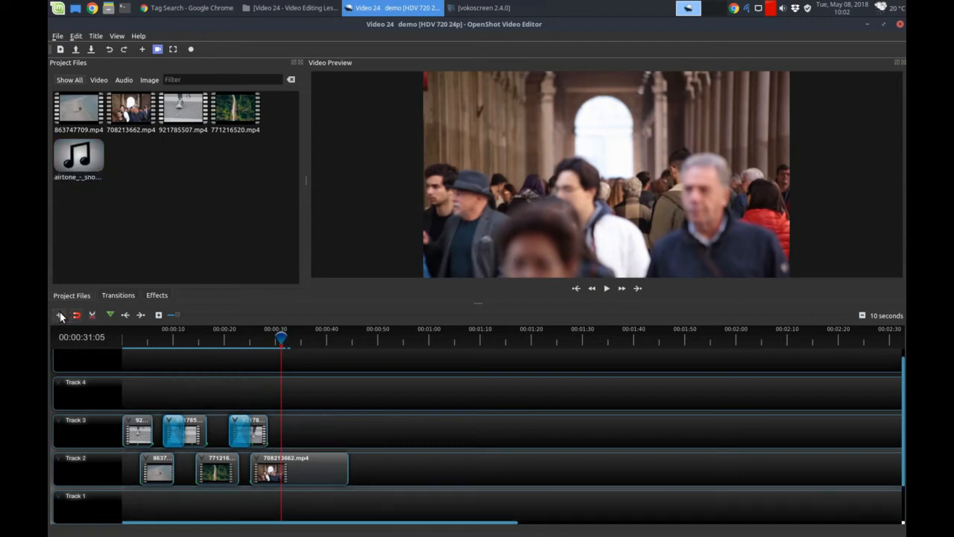
scroll(194, 369, "down", 3)
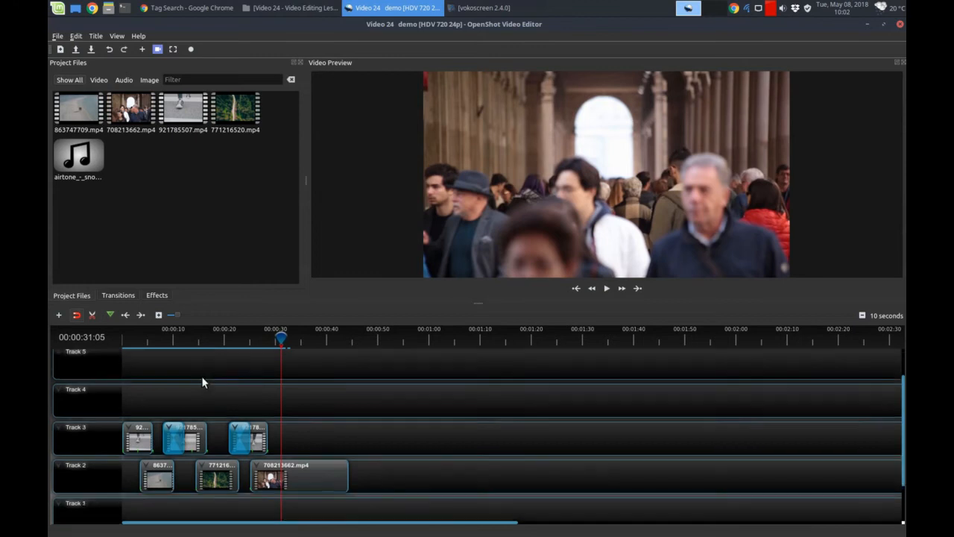
scroll(201, 378, "up", 3)
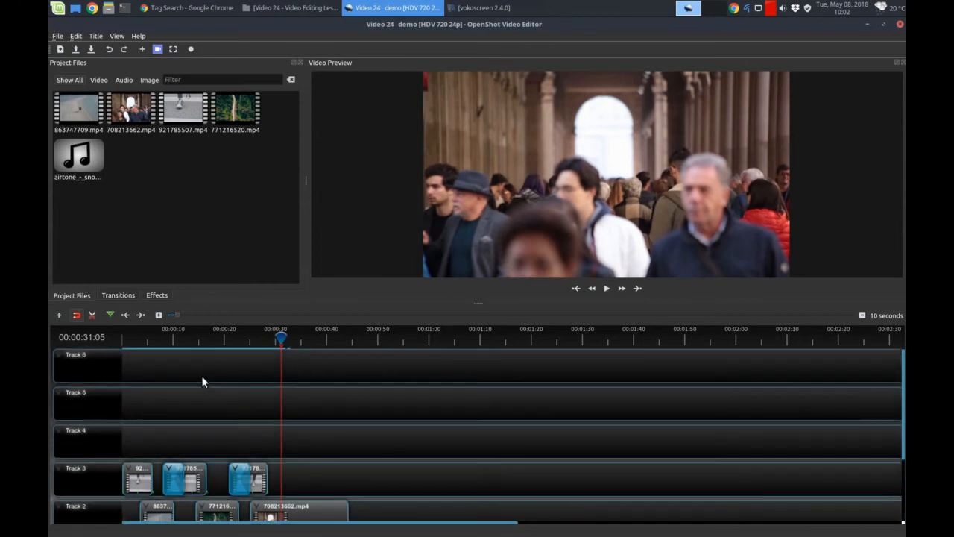
- Remove the empty Track 6 and Track 5 from the timeline
right_click(86, 364)
left_click(114, 415)
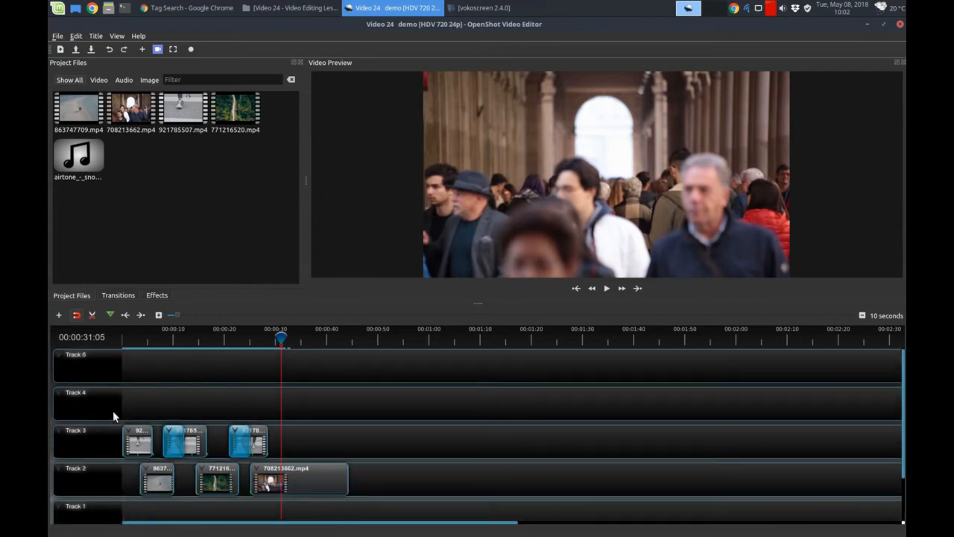
right_click(97, 361)
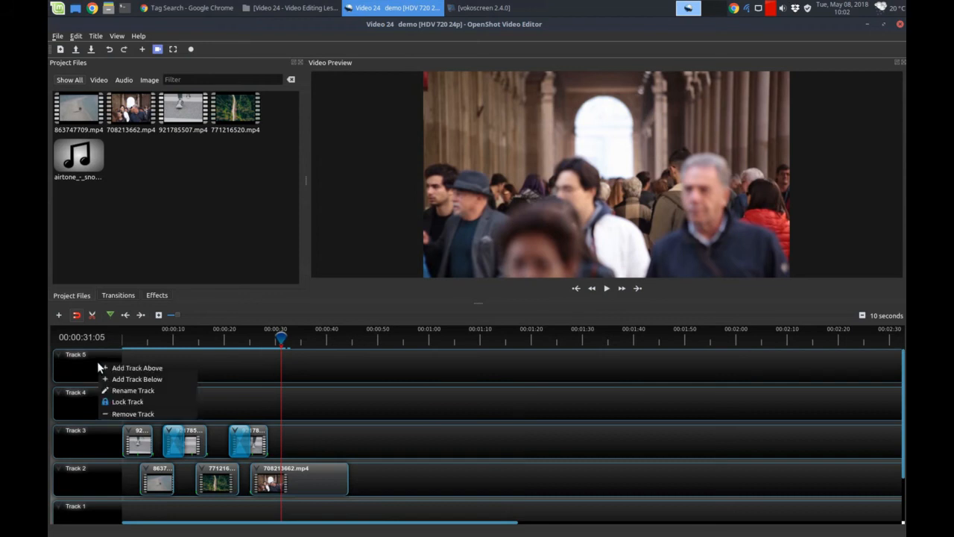
left_click(115, 415)
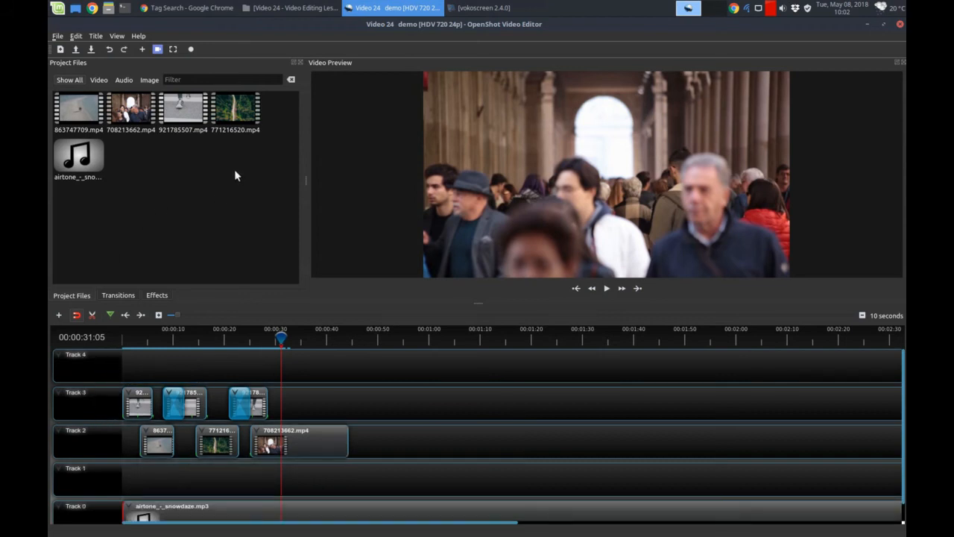
- Start a new title from the Camera border template
left_click(94, 37)
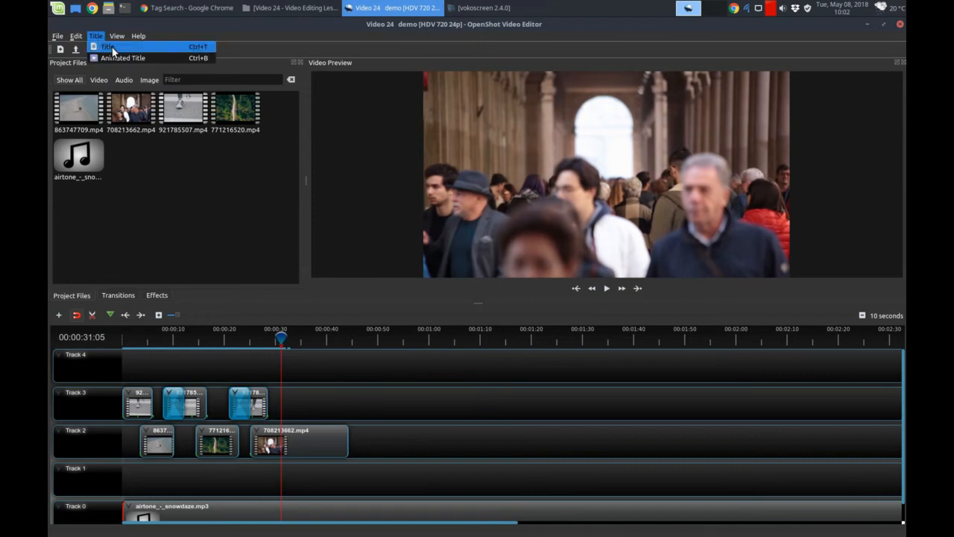
left_click(112, 48)
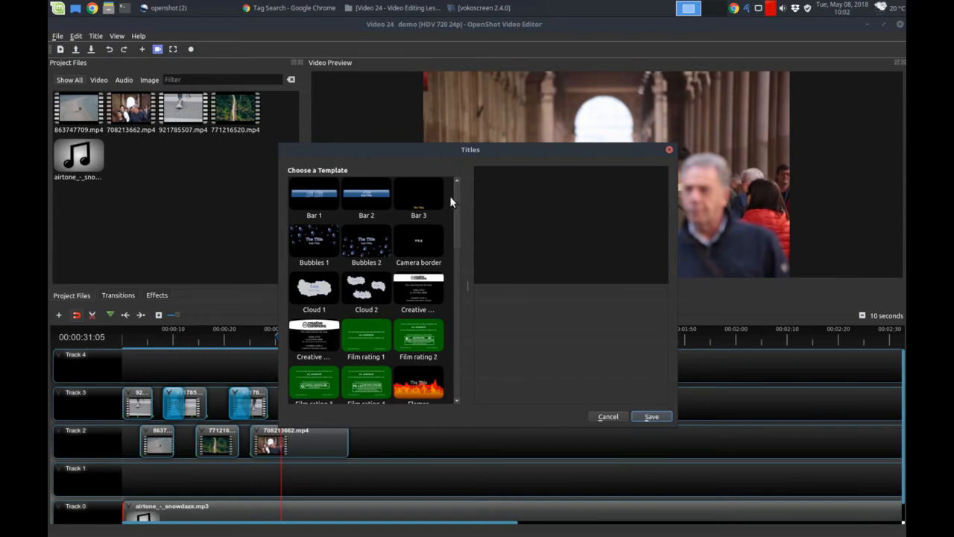
mouse_move(458, 203)
left_mouse_down()
mouse_move(454, 367)
mouse_move(461, 196)
left_mouse_up()
left_click(420, 250)
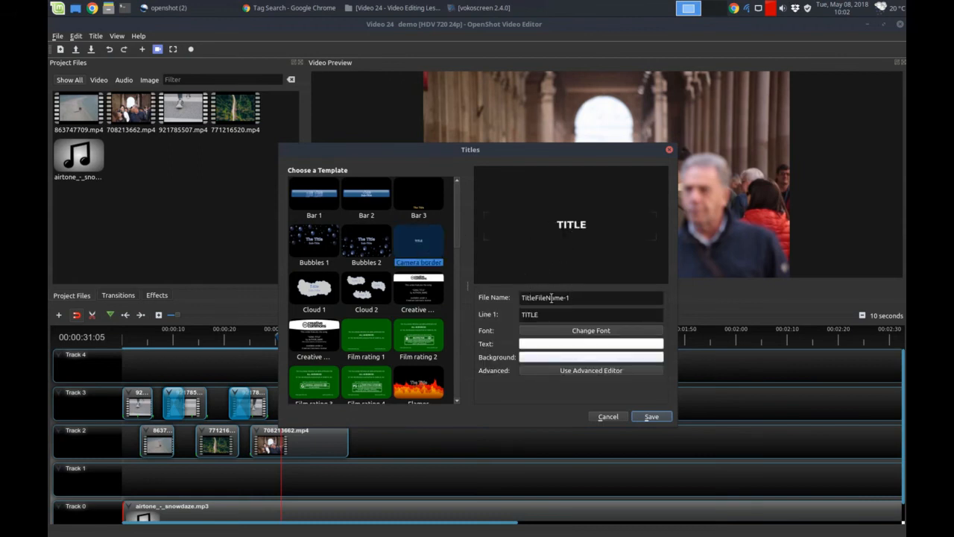
- Replace the title's placeholder text with WALKING IN YOUR SHOES
left_click_drag(564, 314, 485, 312)
key("BackSpace")
type("My V")
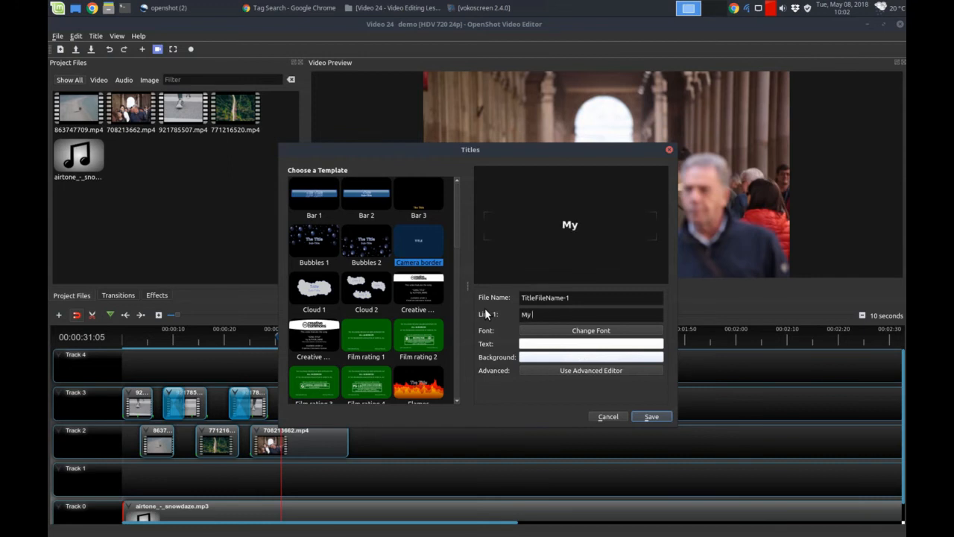
key("BackSpace")
key("BackSpace")
key("BackSpace")
key("BackSpace")
type("WALKING IN")
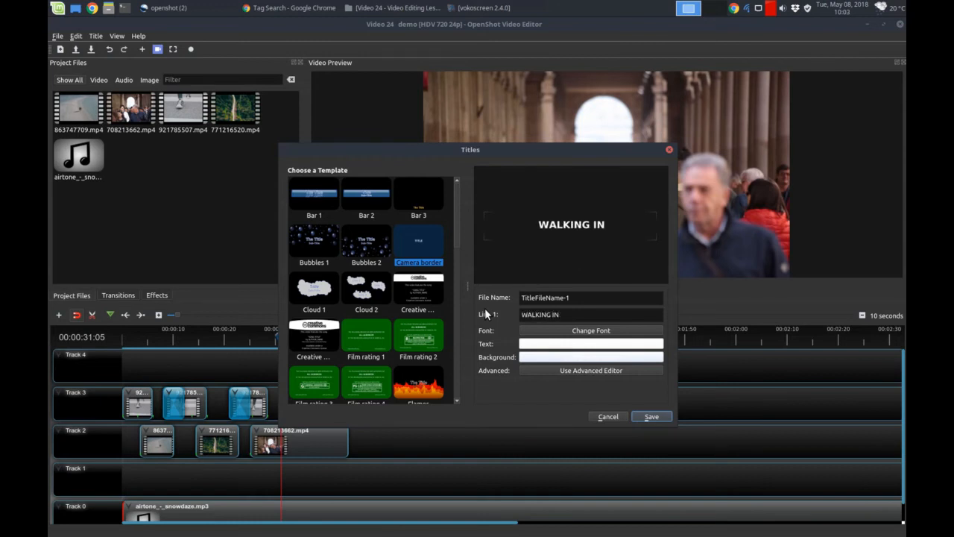
type(" YOUR SHOES")
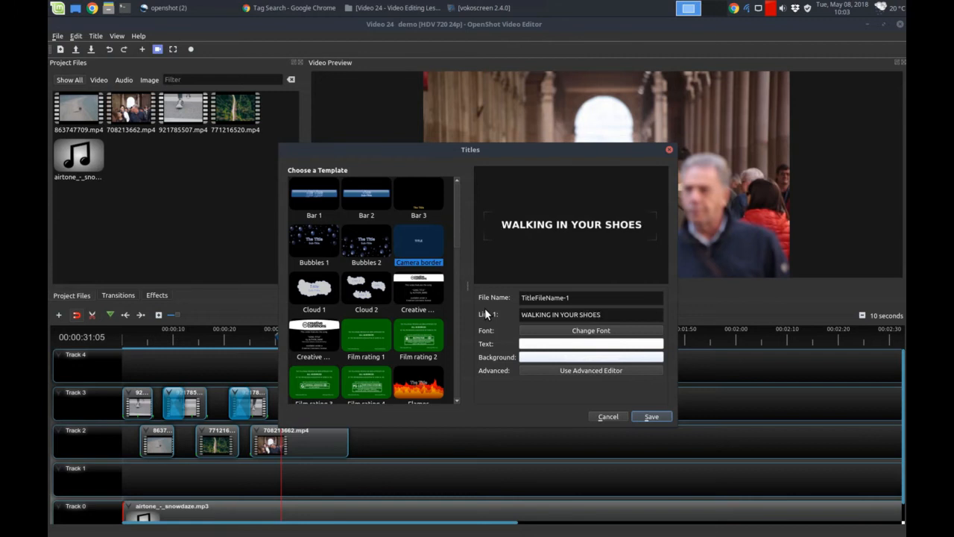
- Look at the font and text colour options for the title without changing them
left_click(558, 332)
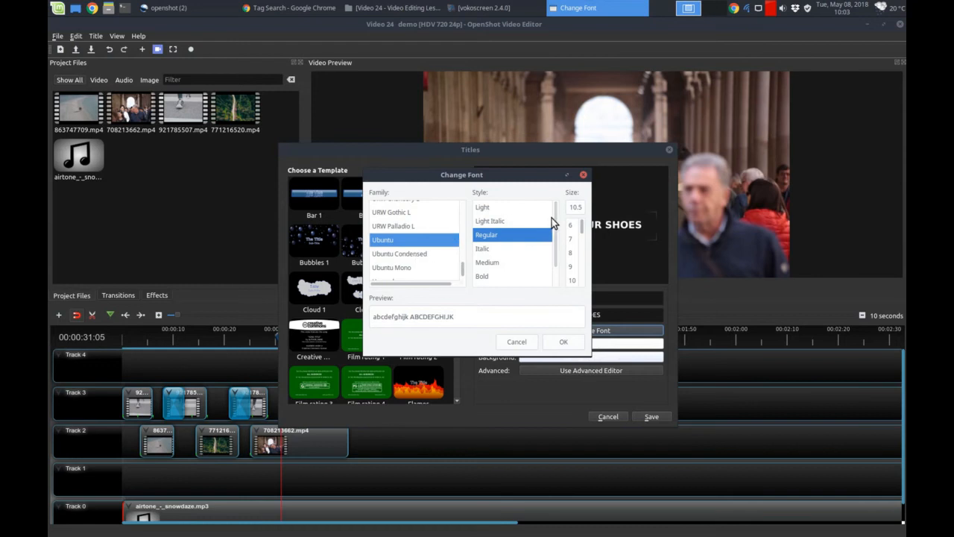
left_click(582, 175)
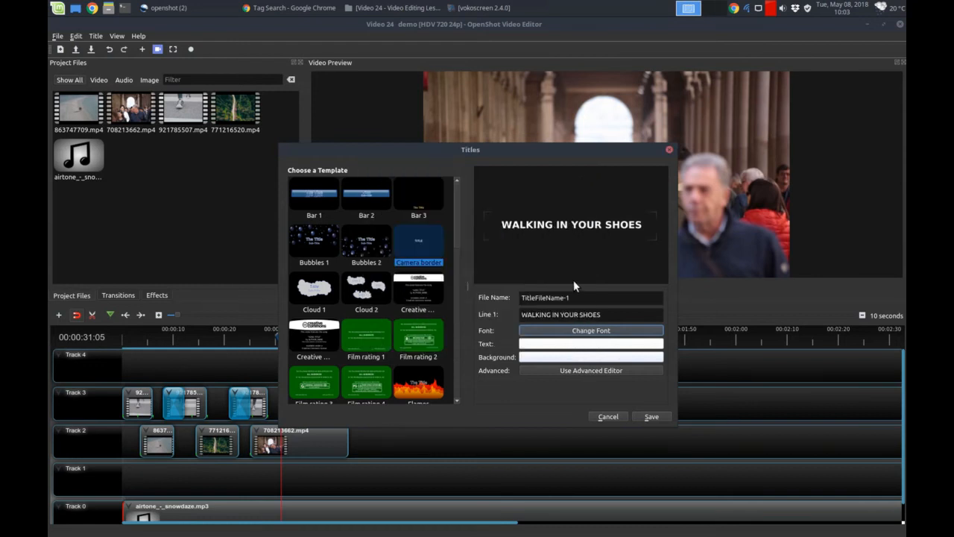
left_click(526, 347)
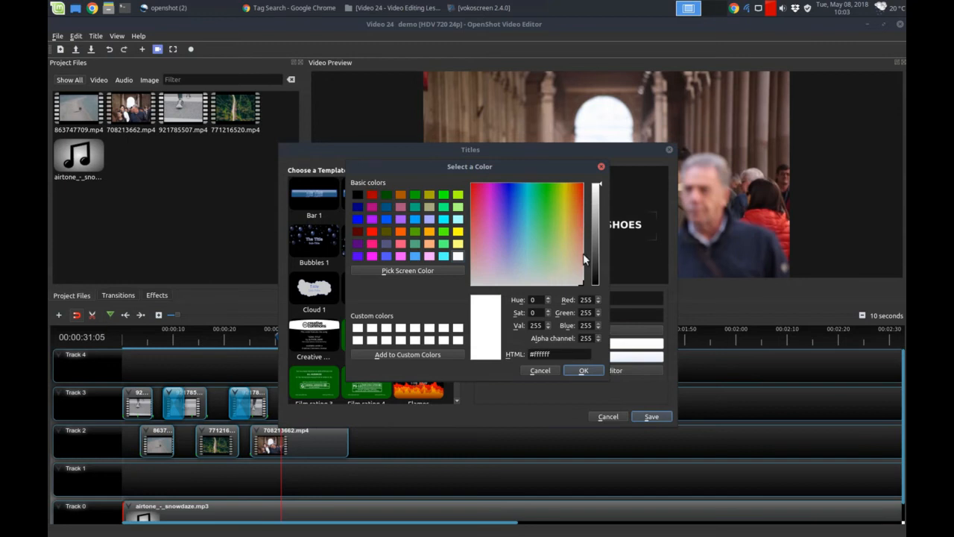
left_click(567, 370)
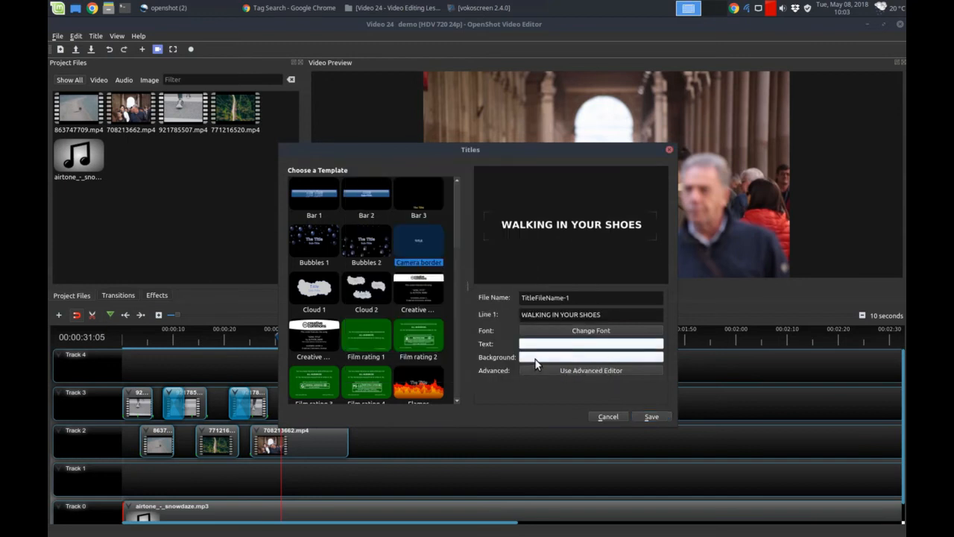
- Set the title's background colour to grey #989898 and save the title to the project files
left_click(536, 358)
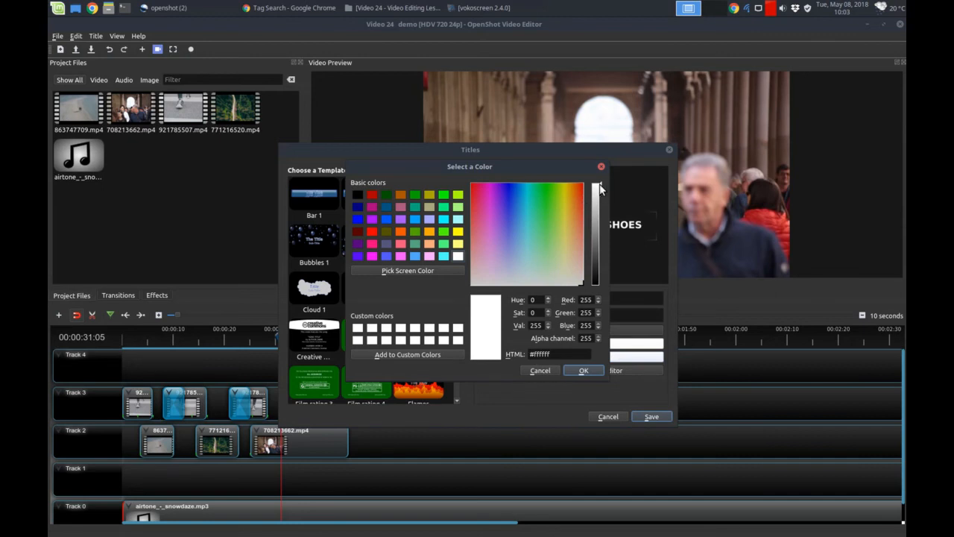
left_click_drag(601, 188, 600, 223)
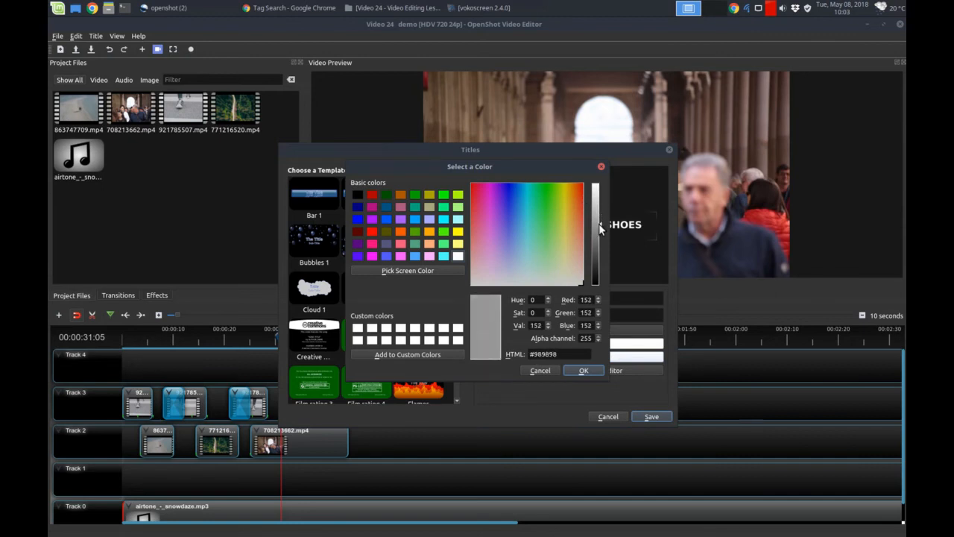
left_click(583, 370)
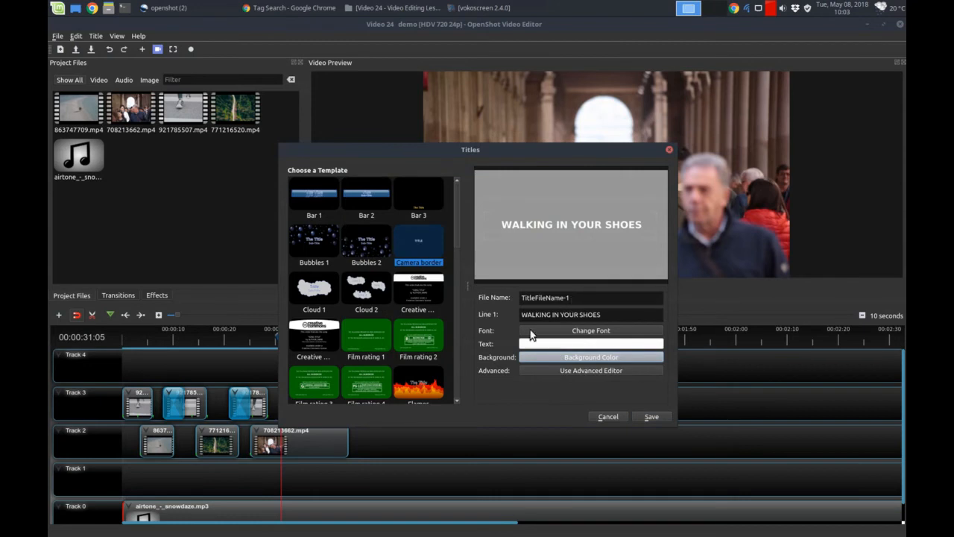
left_click(578, 371)
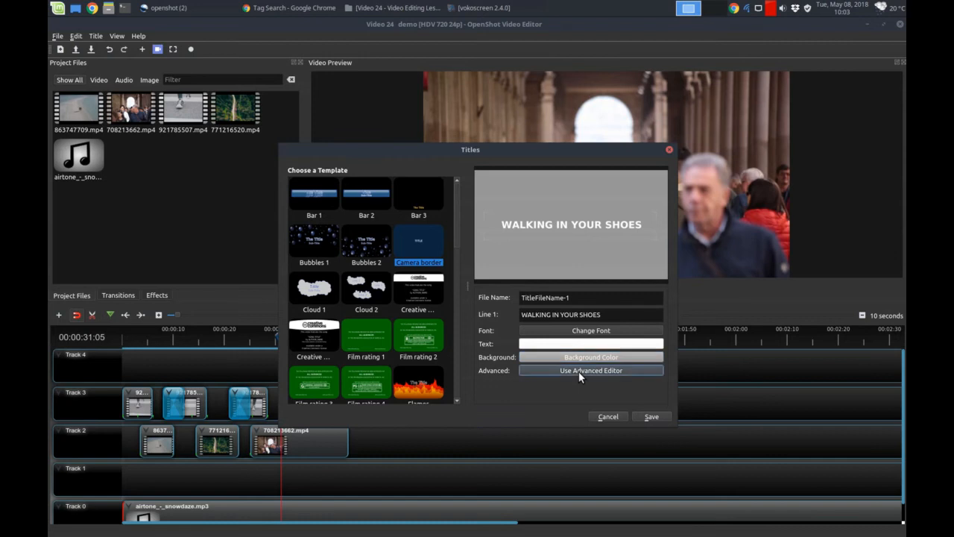
left_click(531, 270)
left_click(638, 417)
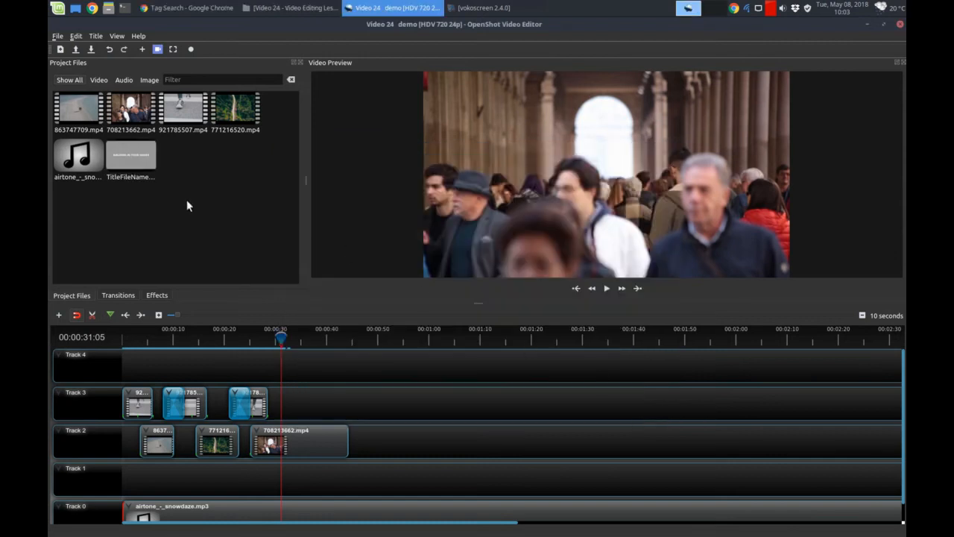
- Place the title on Track 4 starting at about 6 seconds and briefly play that part of the edit
left_click_drag(138, 154, 175, 366)
left_click_drag(281, 337, 158, 339)
key("space")
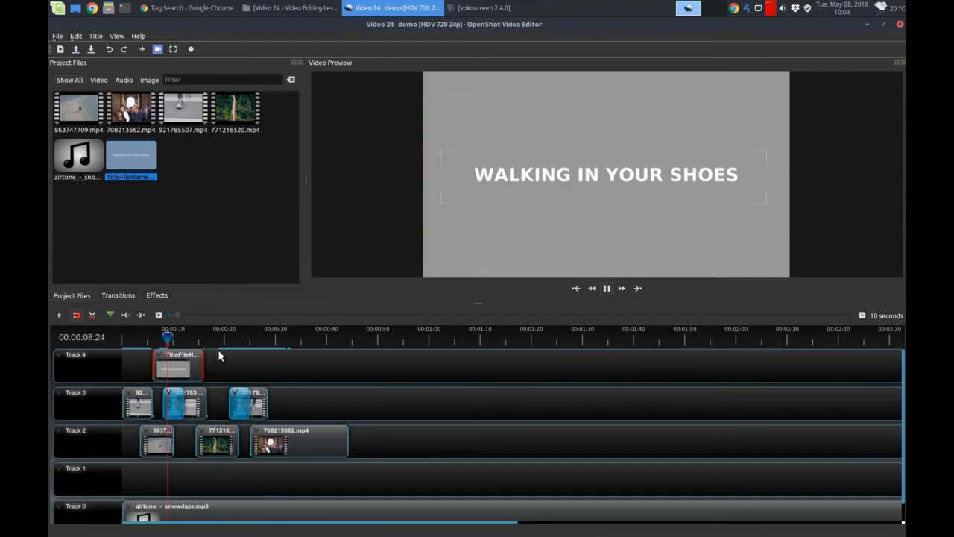
key("space")
- Edit the saved title, try clearing its background colour by emptying the HTML value, and save it
right_click(142, 161)
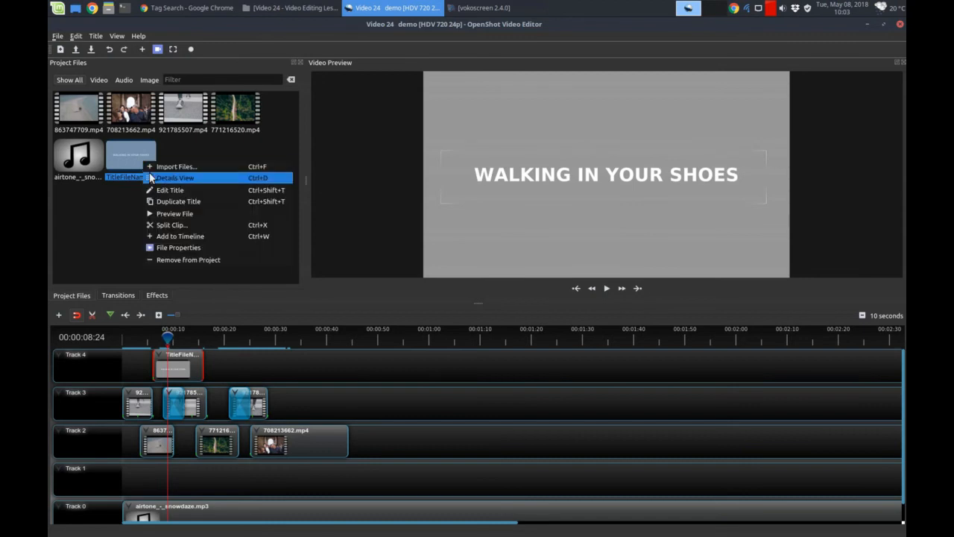
left_click(164, 188)
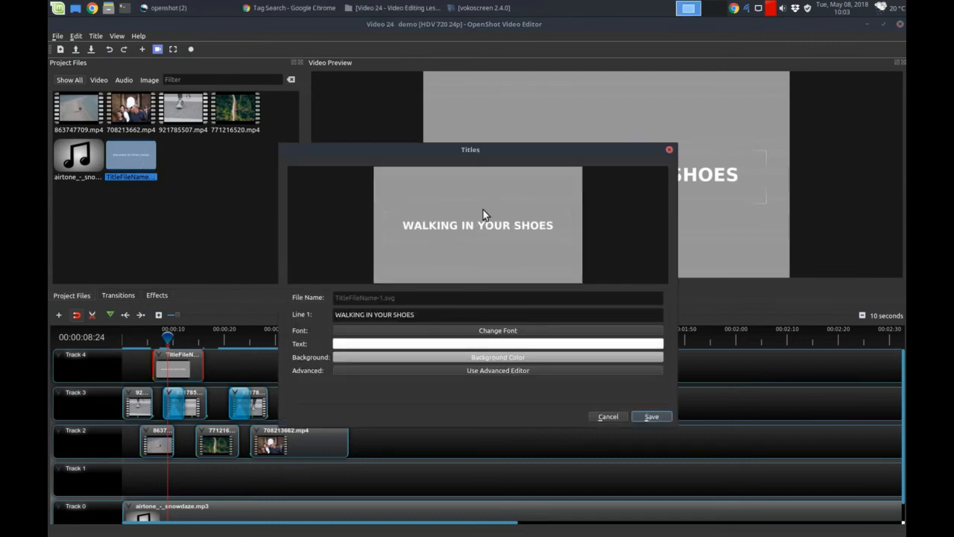
left_click(509, 355)
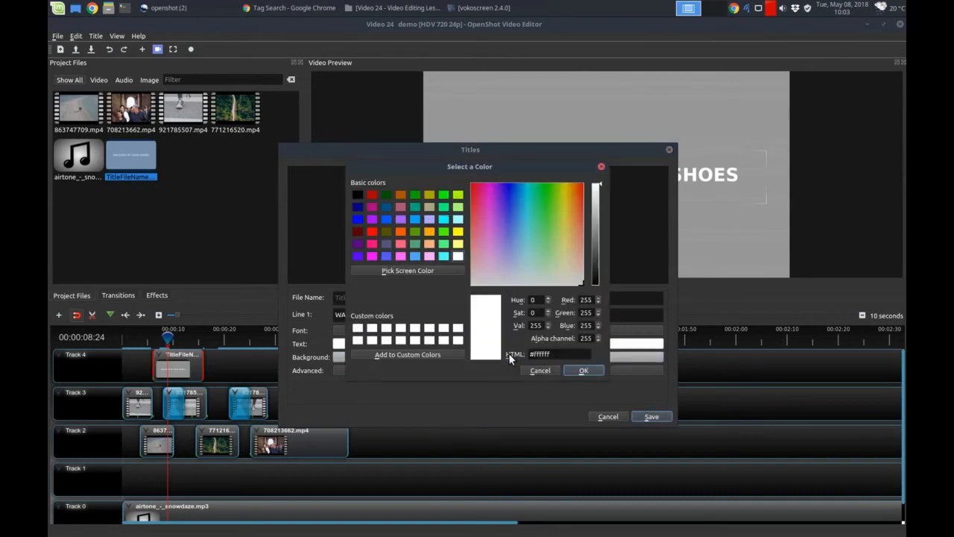
left_click(562, 354)
left_click_drag(563, 355, 511, 353)
key("BackSpace")
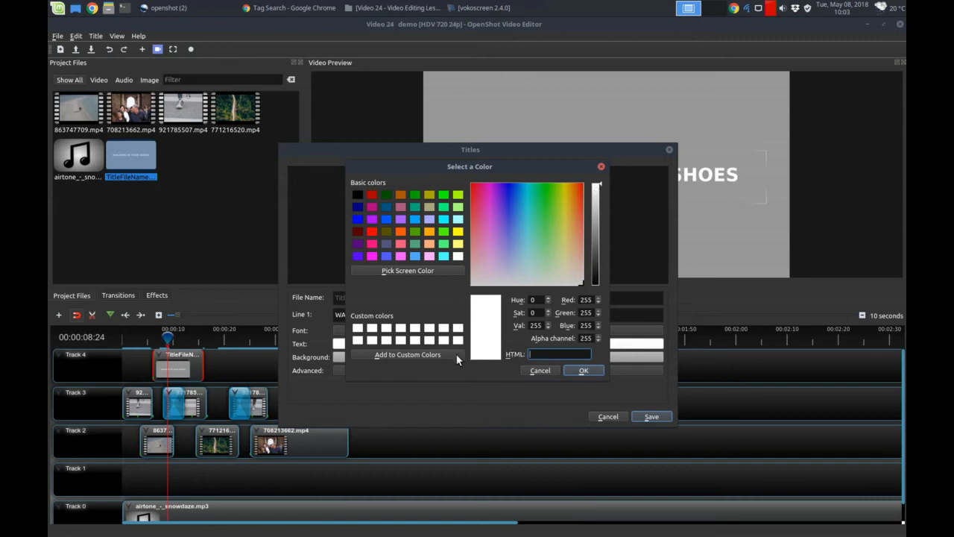
left_click(582, 371)
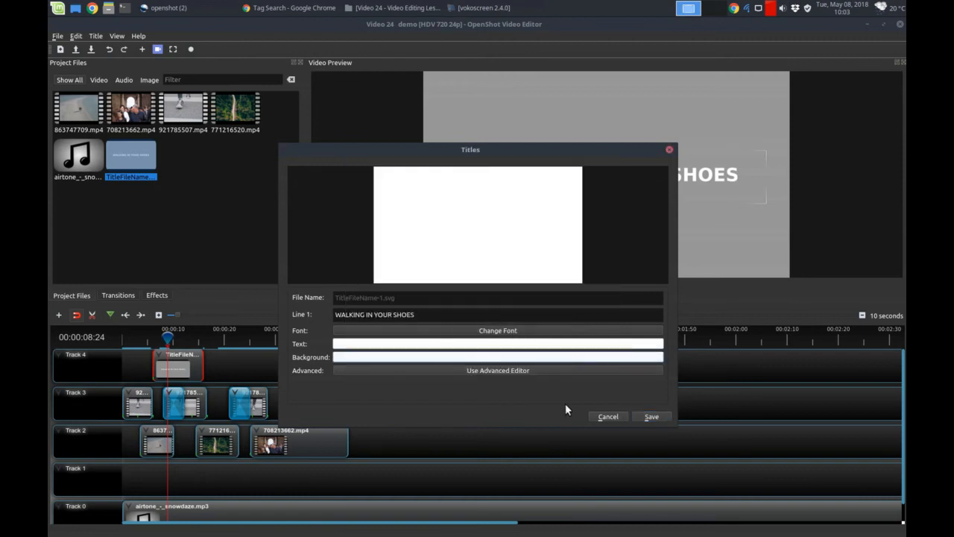
left_click(647, 413)
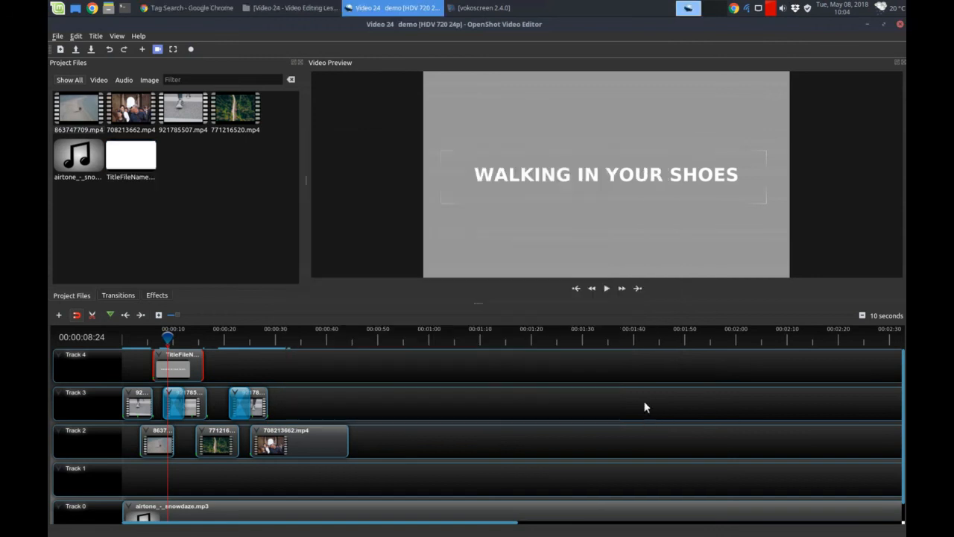
- Play the edit from about 4 seconds into the title clip to check the edited title
left_click(146, 155)
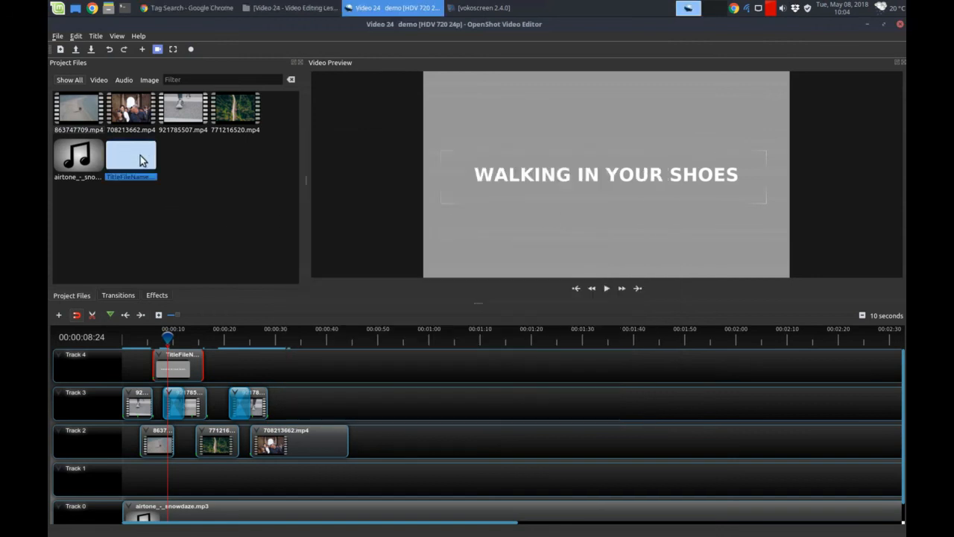
left_click_drag(168, 337, 142, 337)
key("space")
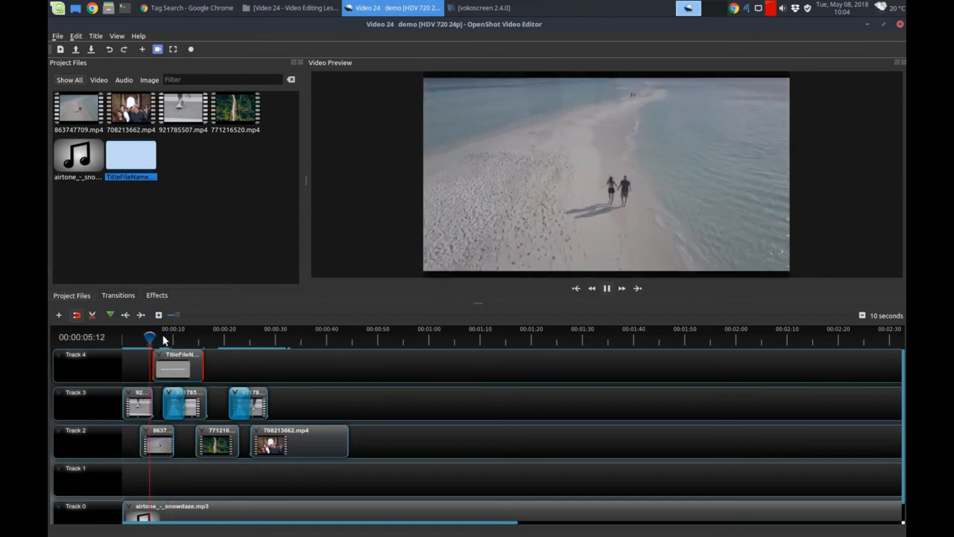
key("space")
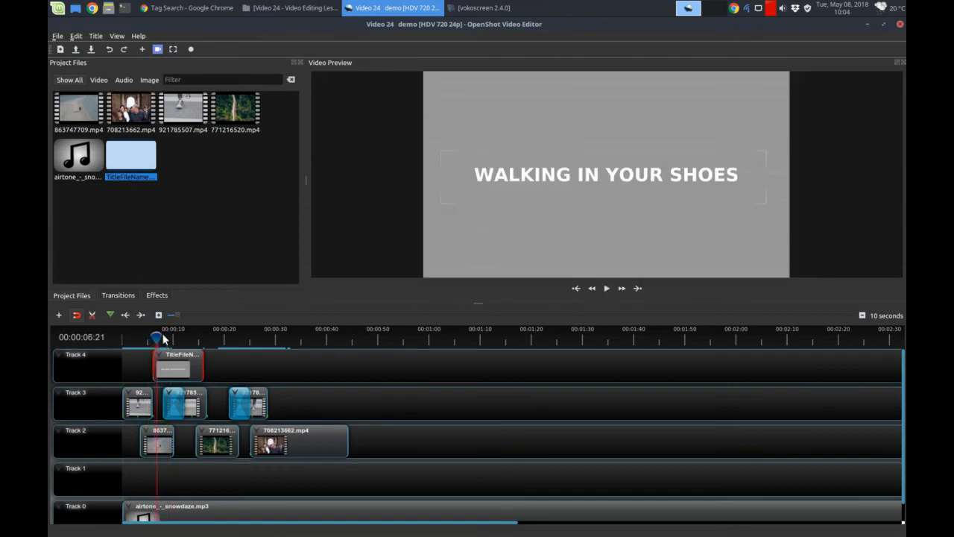
- Remove the old title from the project and start a new Camera border title reading "WALKING IN MY SHOES"
right_click(149, 161)
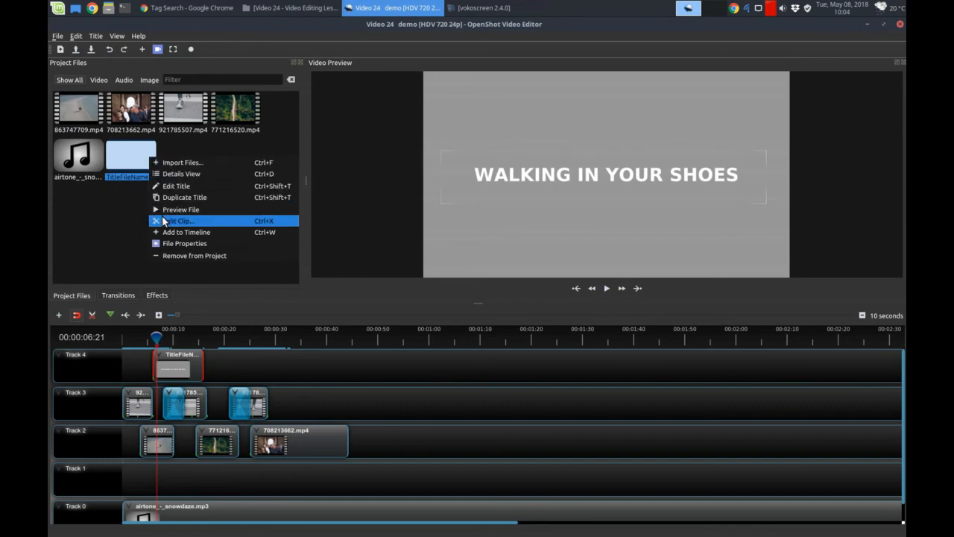
left_click(169, 254)
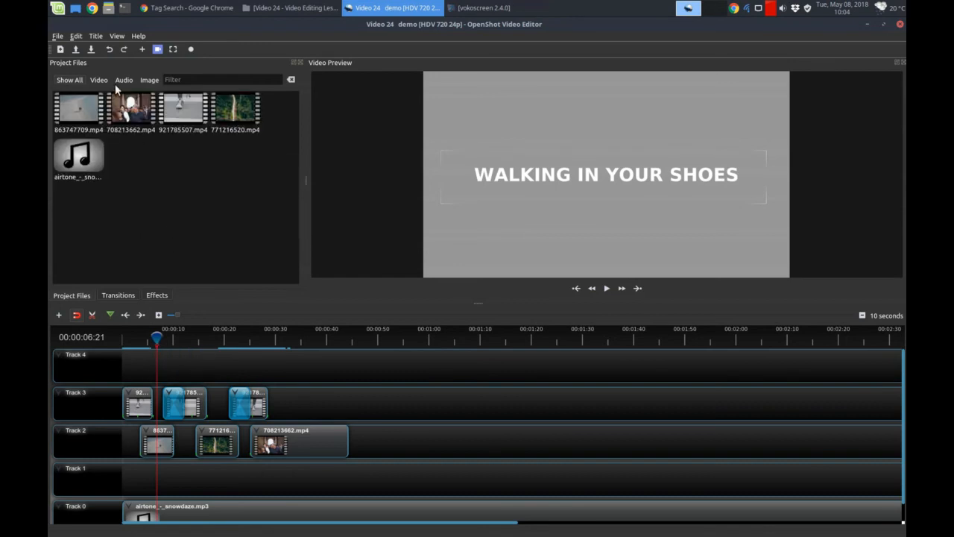
left_click(96, 36)
left_click(107, 48)
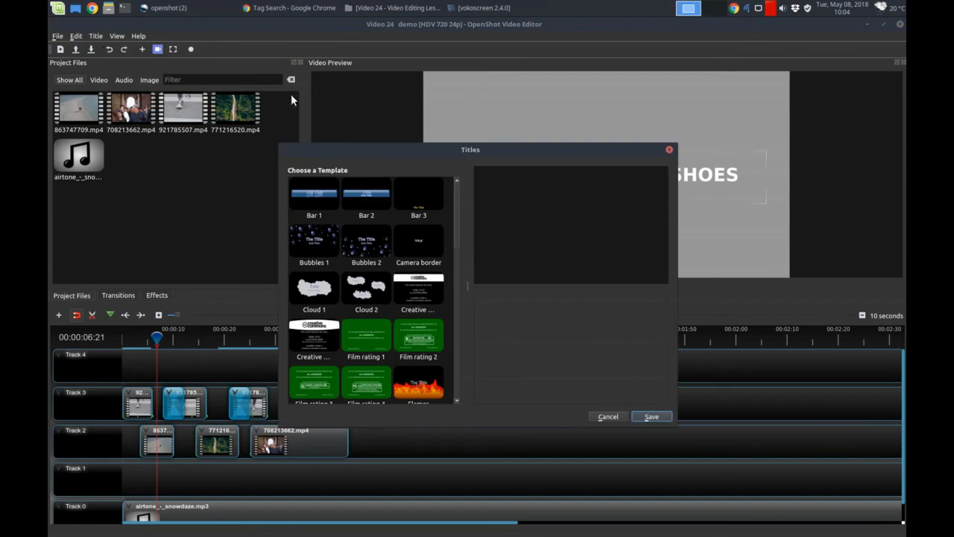
left_click(415, 246)
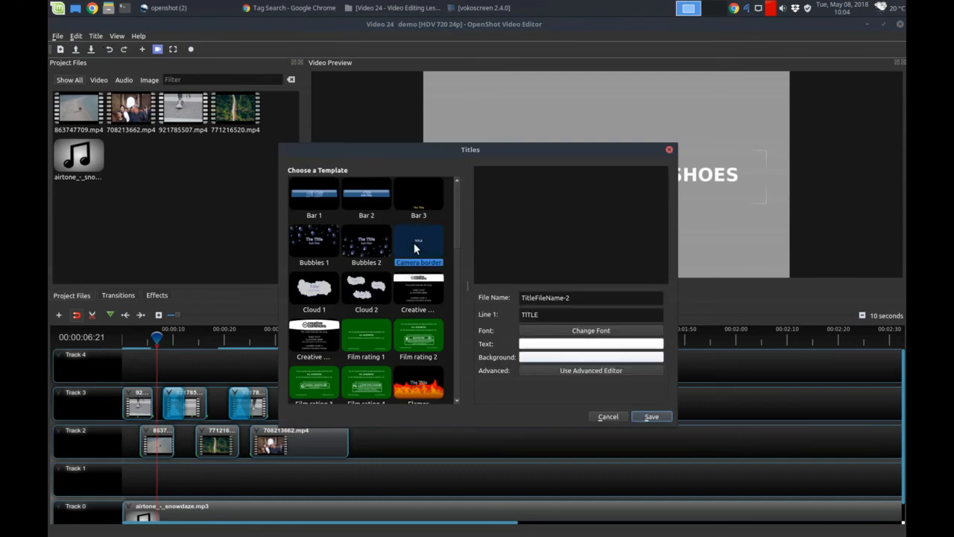
double_click(573, 315)
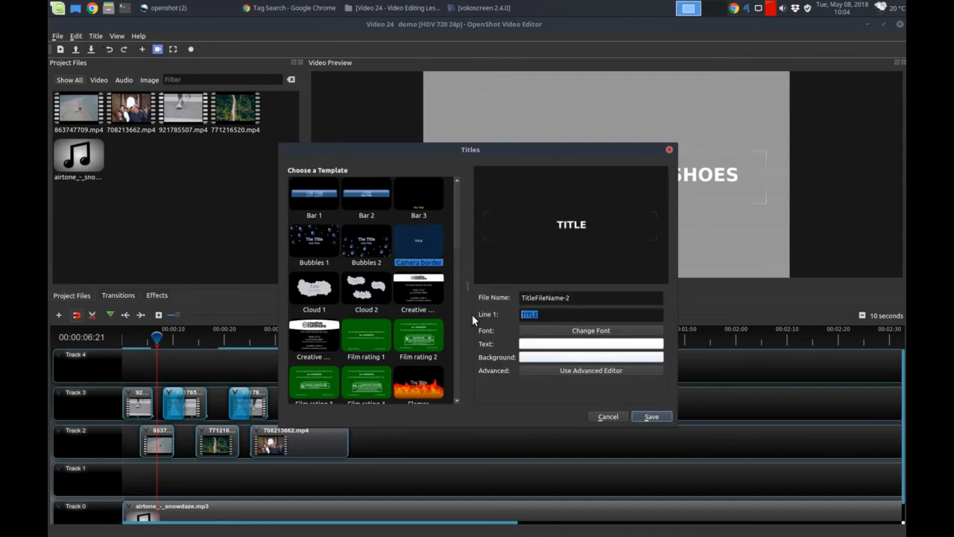
type("WALKING IN M")
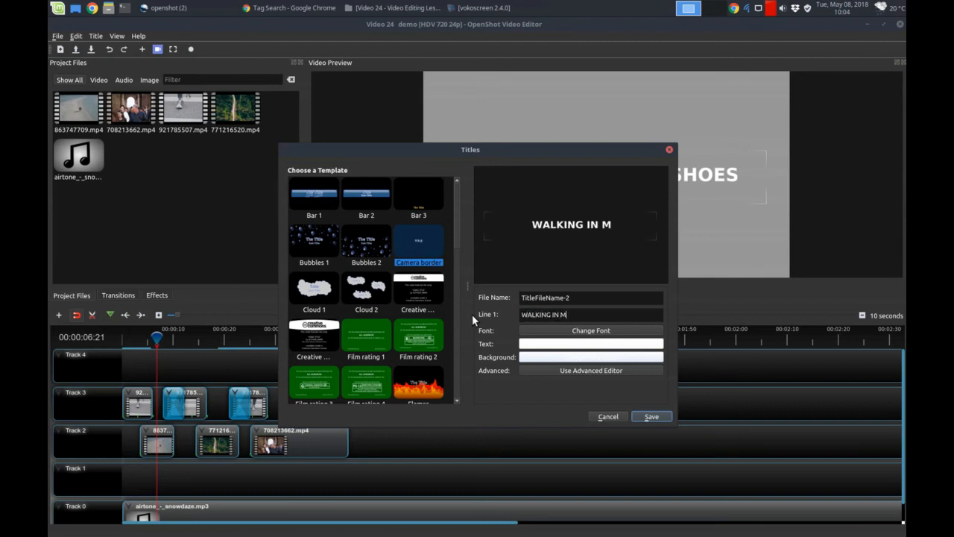
type(" Y SHOES")
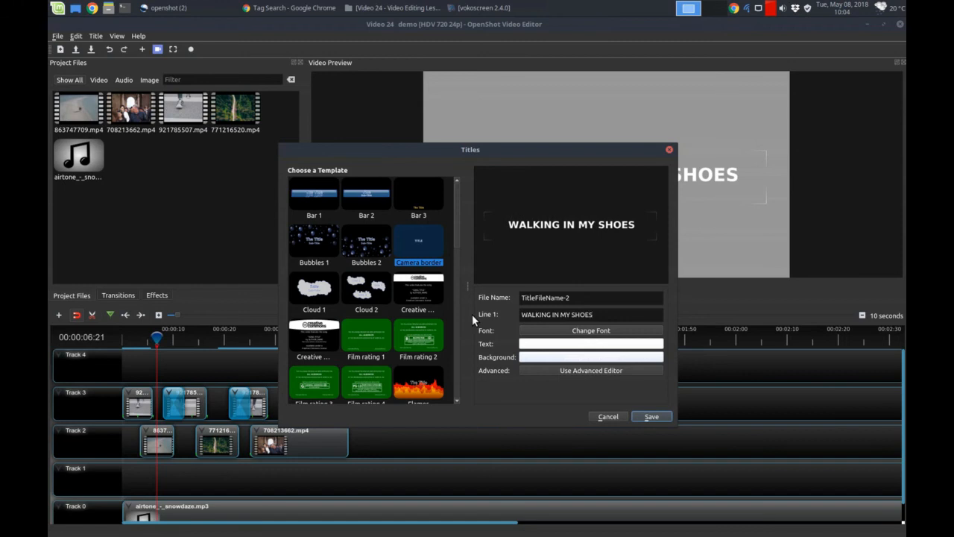
- Set the new title's background to black #000000 with a reduced alpha channel and save the title
left_click(540, 356)
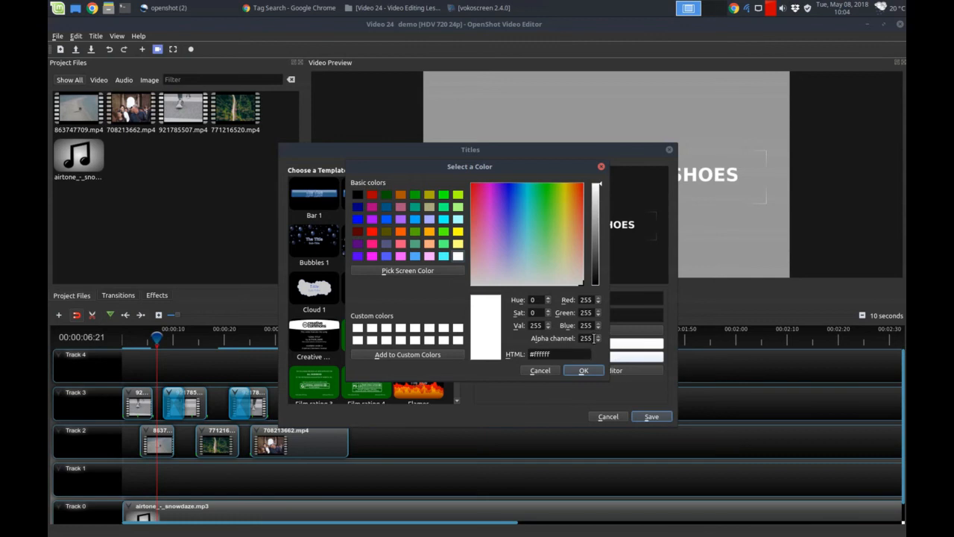
left_click(578, 371)
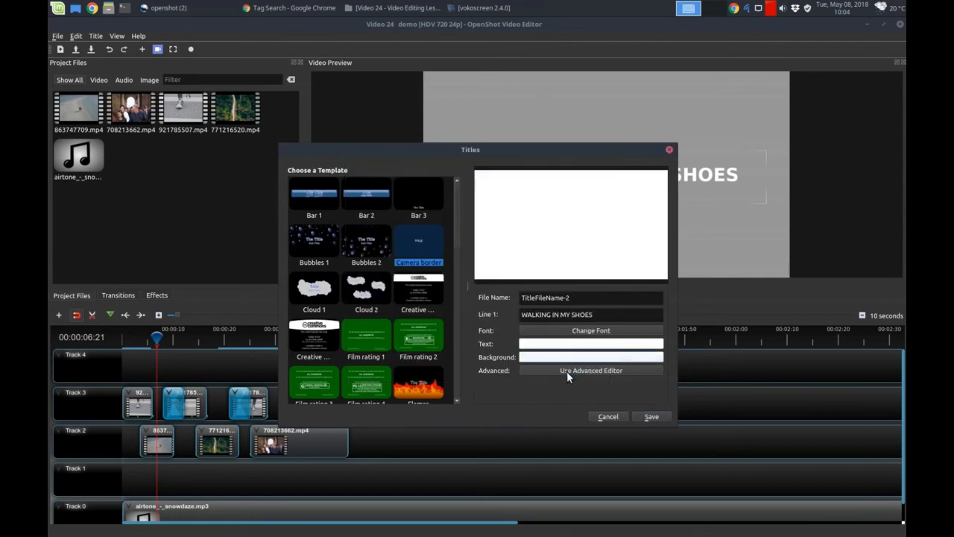
left_click(613, 357)
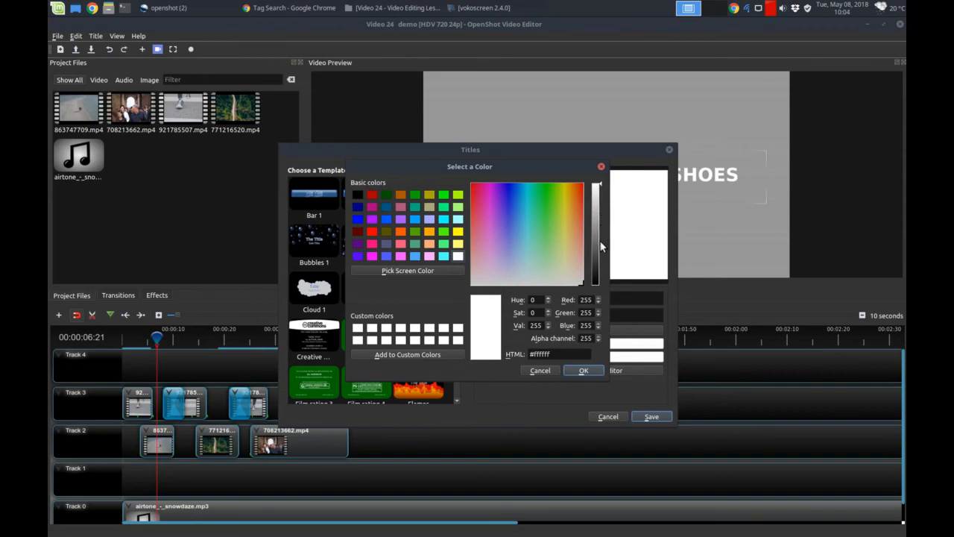
left_click_drag(599, 187, 596, 291)
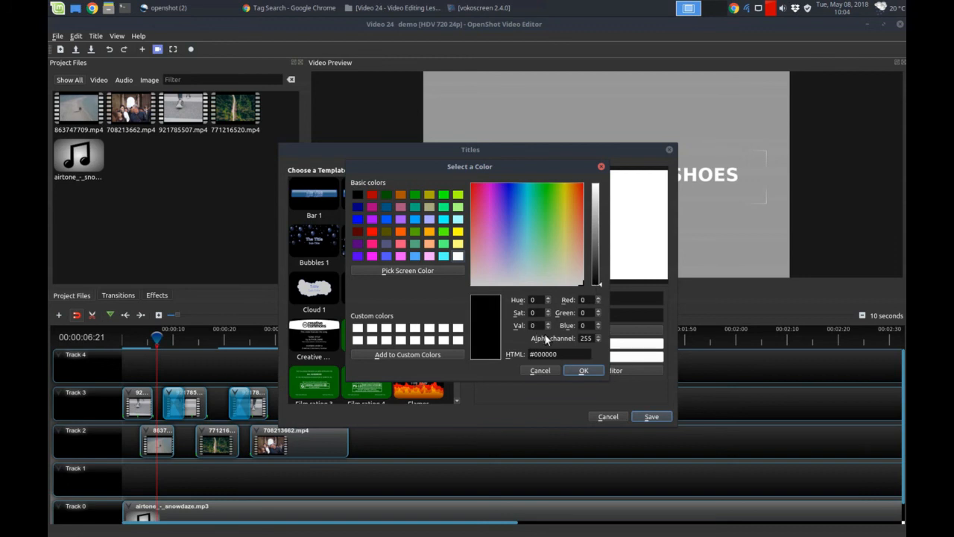
left_click_drag(591, 339, 578, 338)
left_click(581, 371)
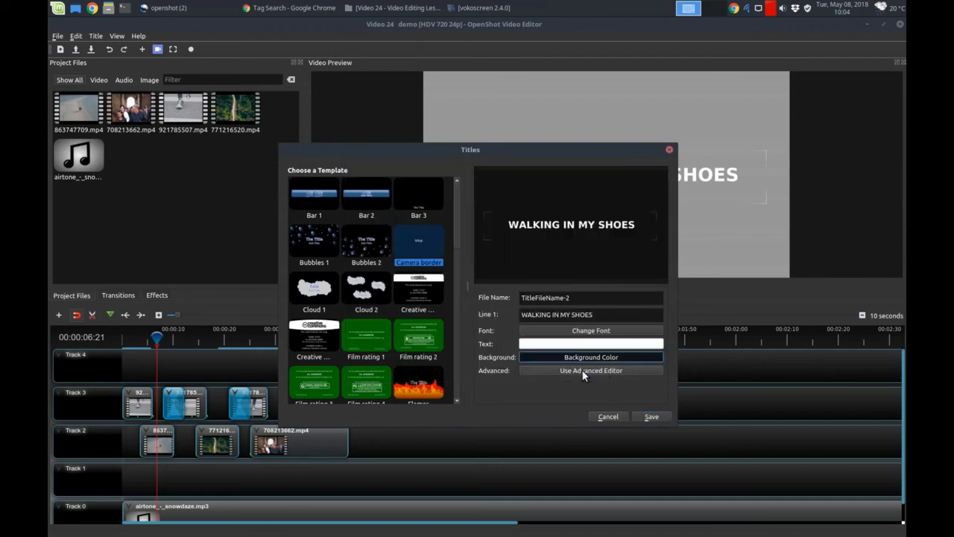
left_click(652, 417)
- Place the new title on Track 4 starting at about 1.5 seconds, shortened to about 4.5 seconds, and briefly play the opening
left_click_drag(138, 157, 164, 364)
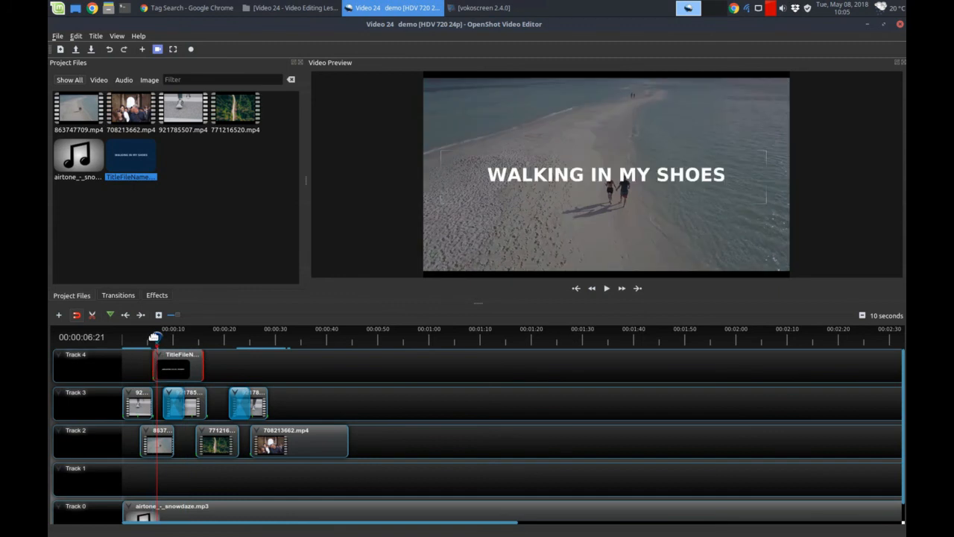
left_click_drag(186, 365, 131, 363)
key("space")
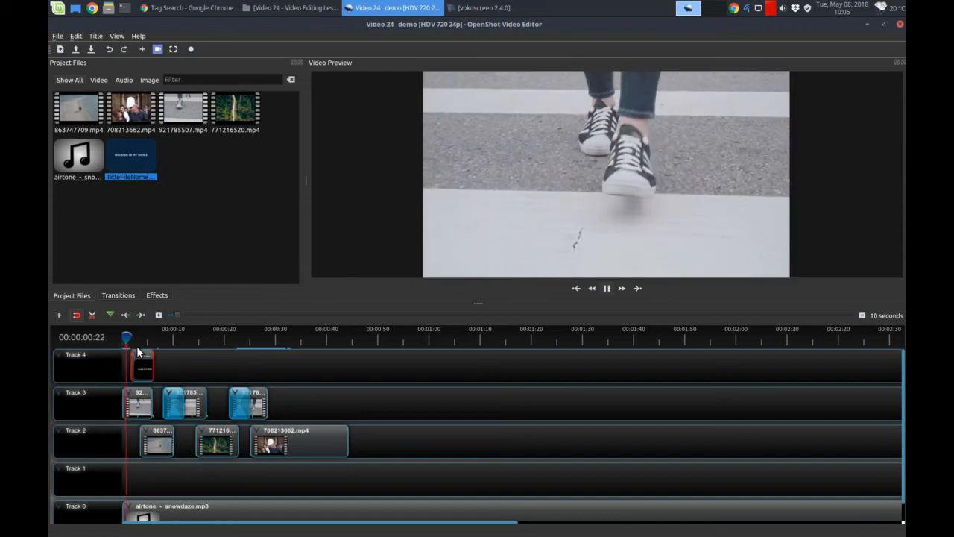
key("space")
- Add a slow fade-in to the start of the title clip and play through the title to check it
right_click(138, 361)
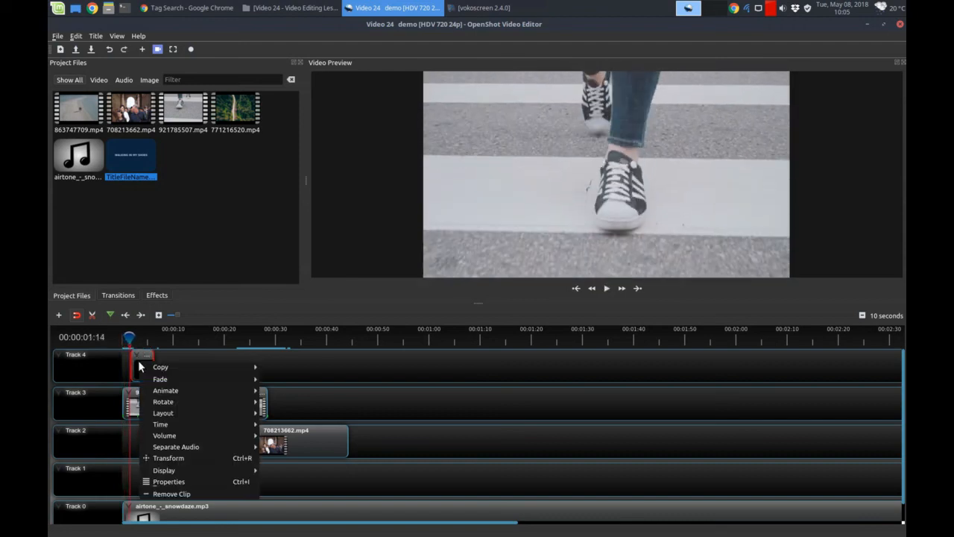
mouse_move(167, 376)
mouse_move(291, 388)
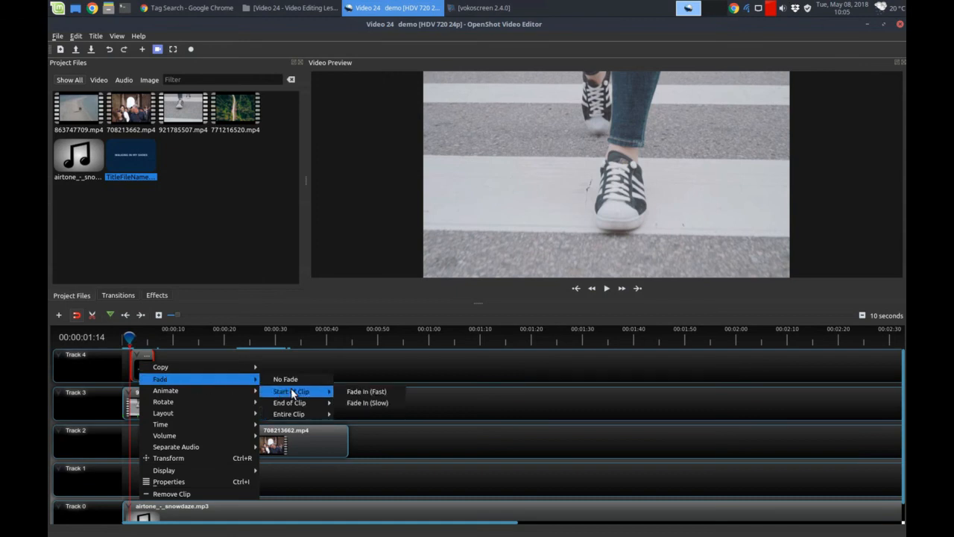
left_click(349, 403)
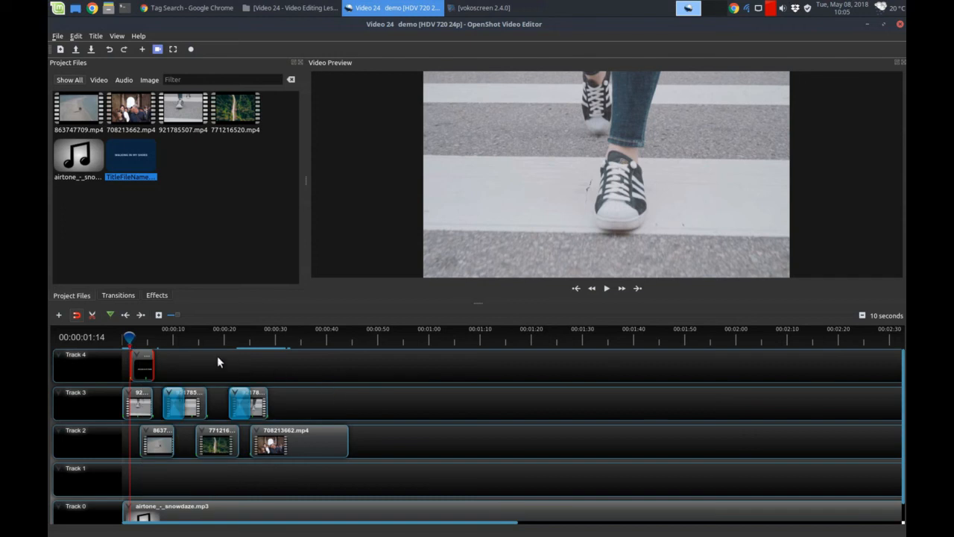
key("space")
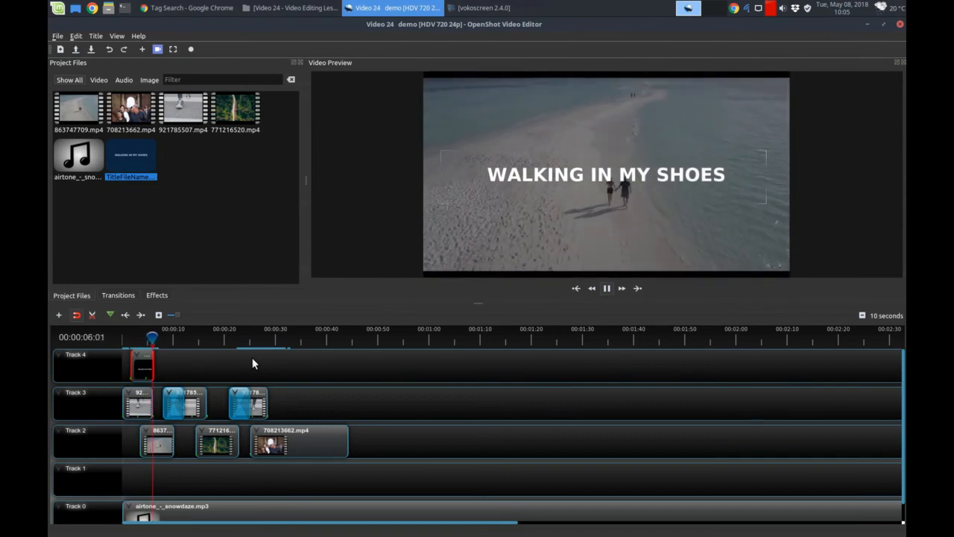
key("space")
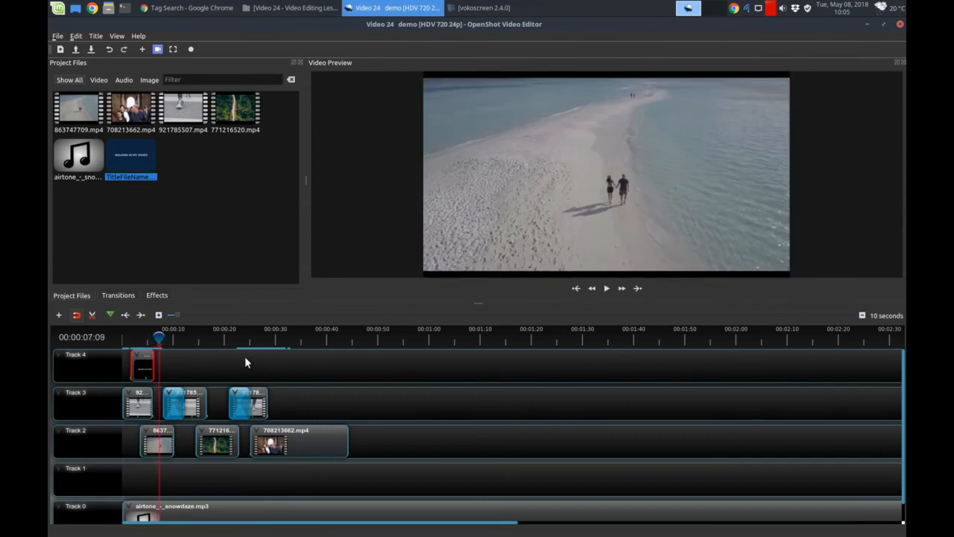
- Move the title clip to the very start of Track 4 and add a fast fade-out at its end
left_click_drag(147, 360, 139, 362)
right_click(142, 369)
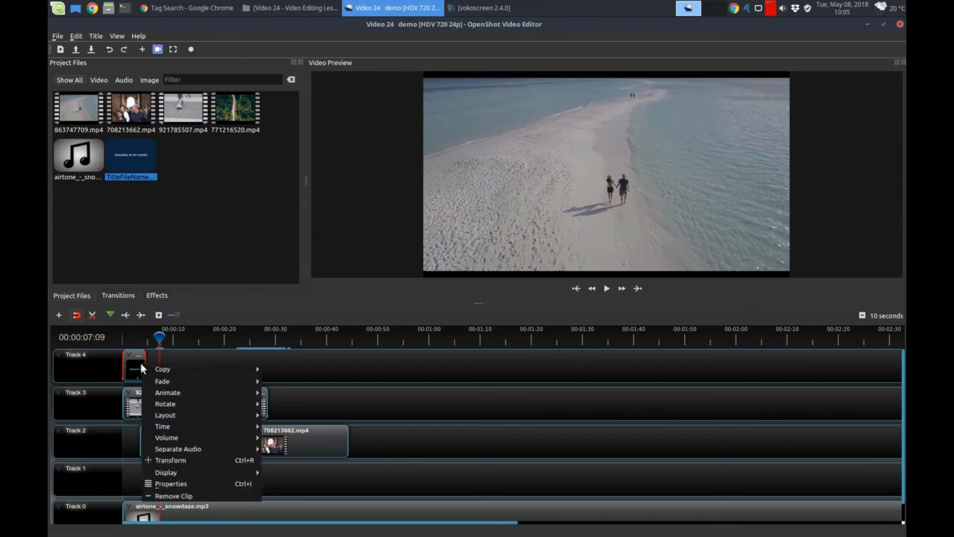
mouse_move(166, 382)
mouse_move(291, 401)
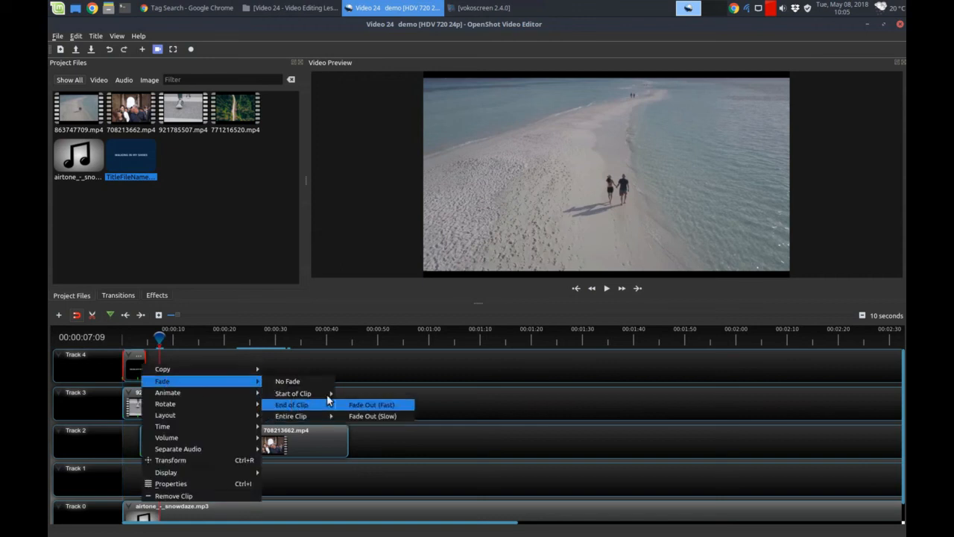
left_click(356, 408)
- Play the edit from the beginning to about 17 seconds to check the title fades and the clips
left_click_drag(167, 343, 119, 343)
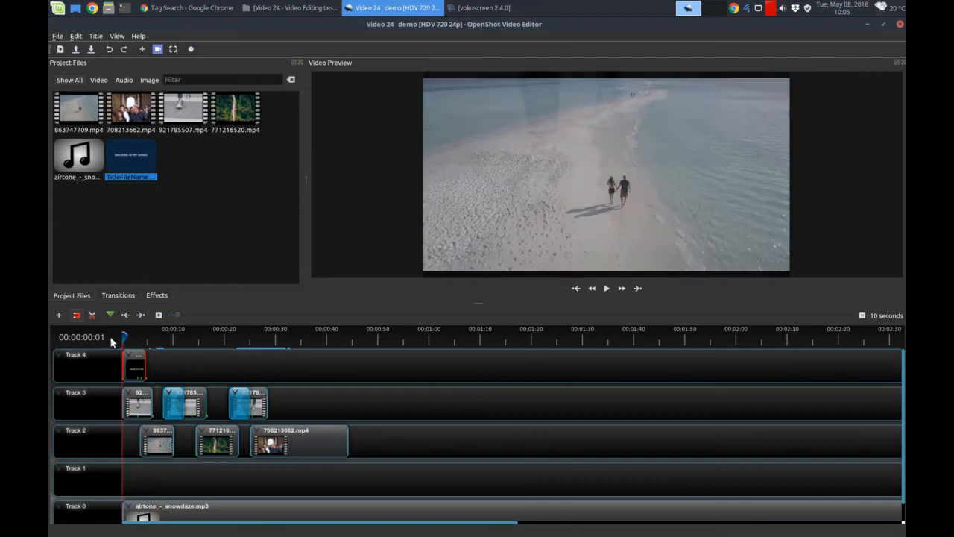
key("space")
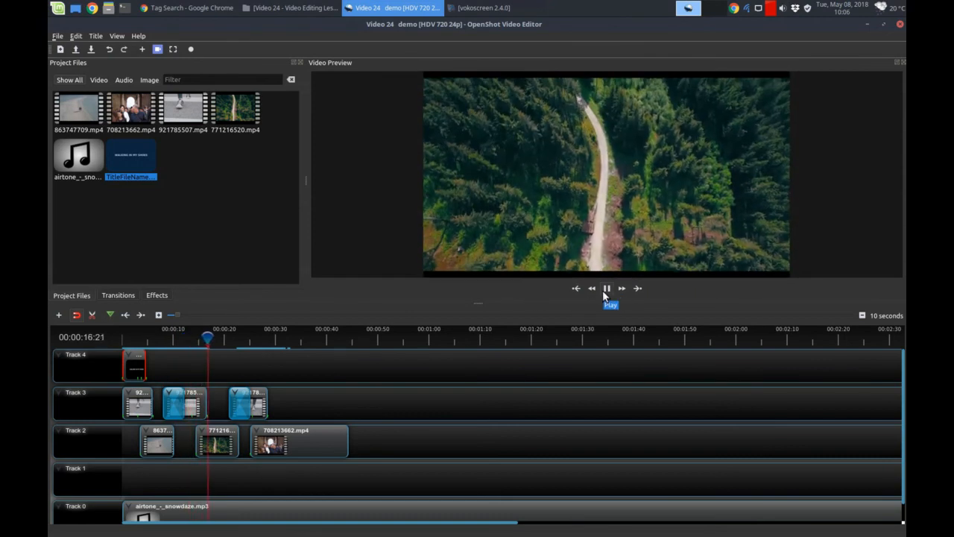
left_click(605, 289)
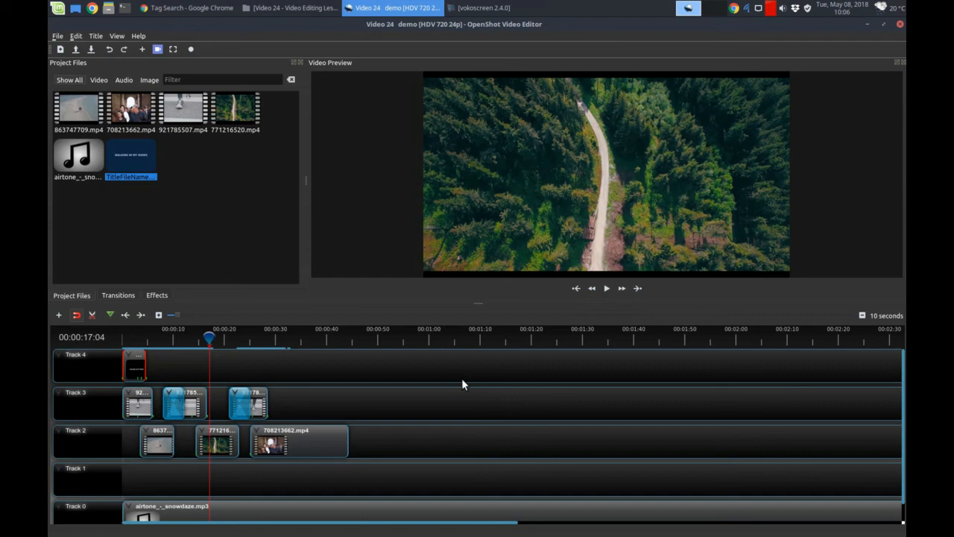
- Split clip 708213662.mp4 on Track 2 at about 40 seconds and delete the piece after the cut
scroll(388, 388, "down", 1)
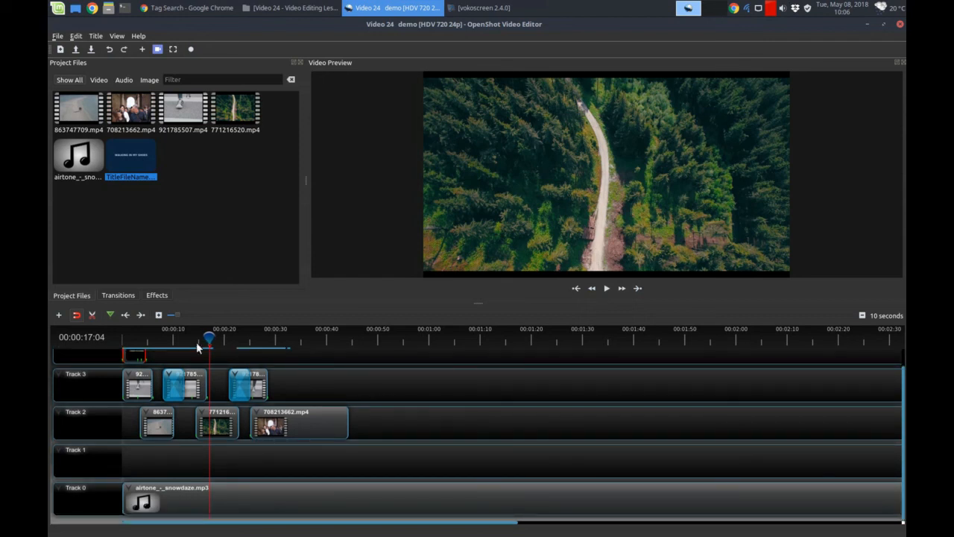
left_click(89, 316)
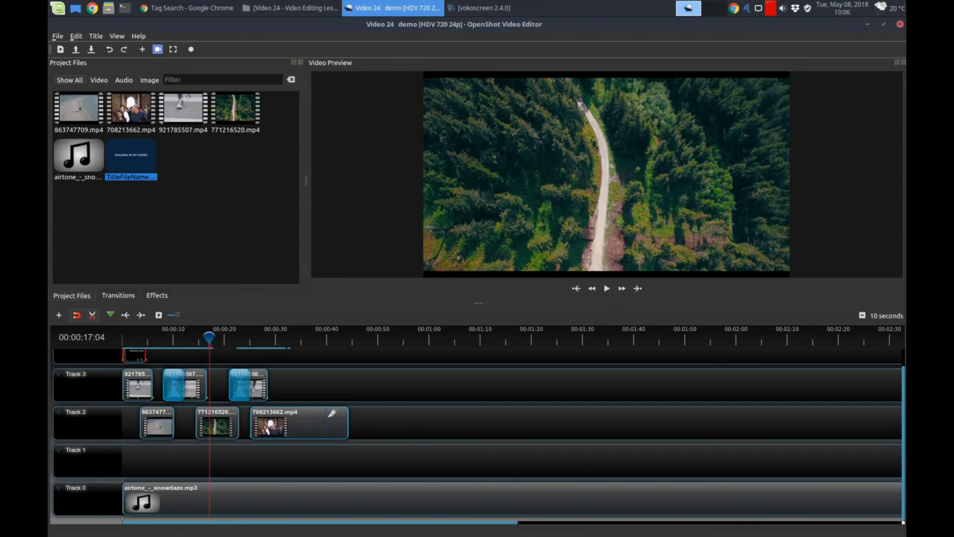
left_click(328, 413)
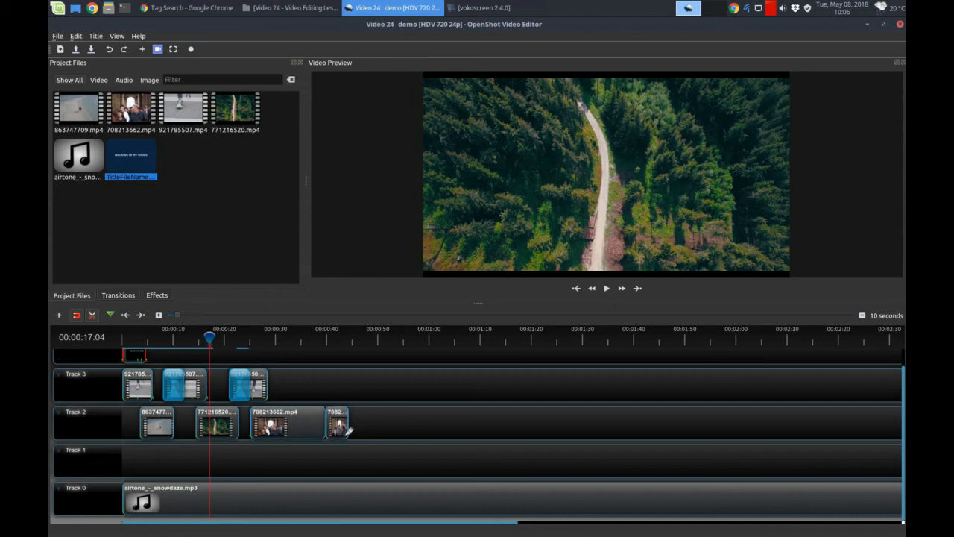
left_click(92, 314)
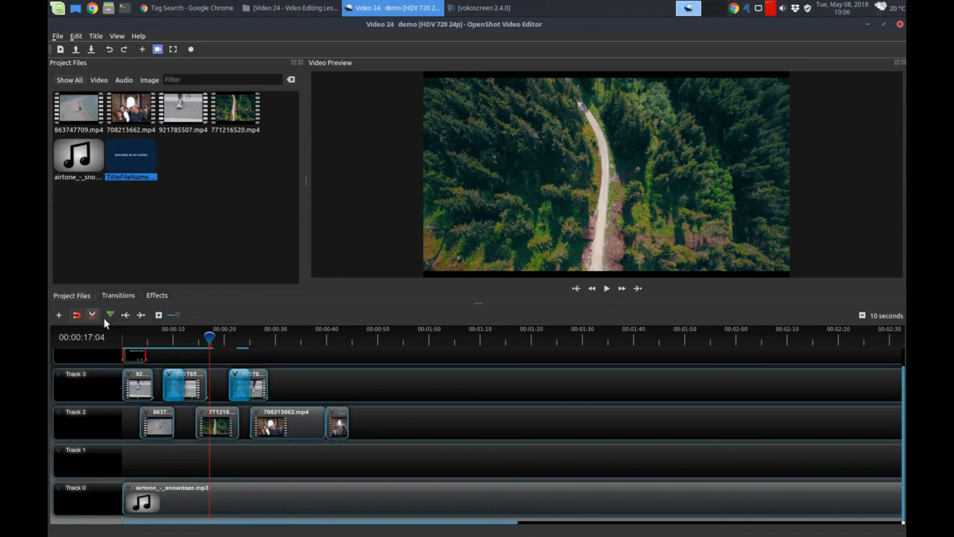
left_click(337, 425)
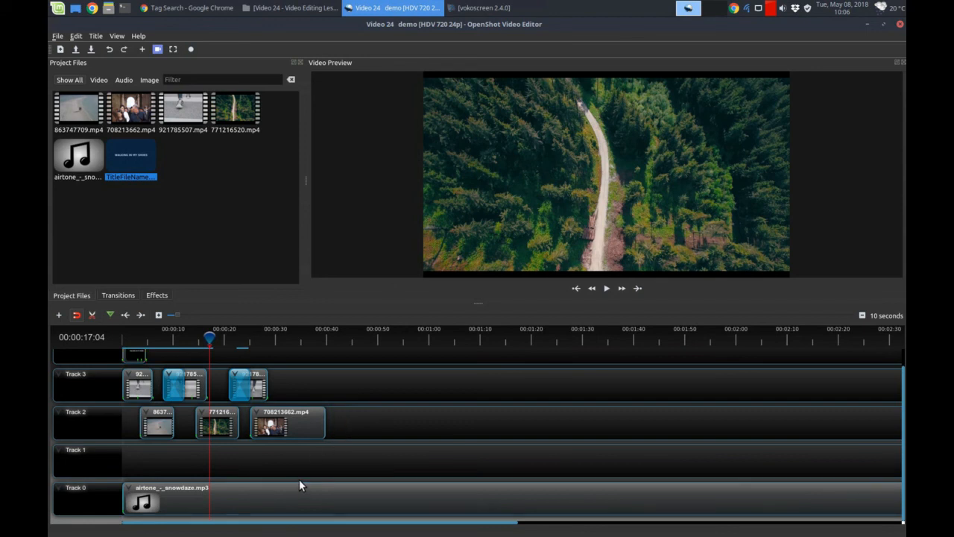
- Move the music clip to Track 1 and trim it to end with the last video clip, returning the playhead to the start
left_click_drag(299, 481, 297, 451)
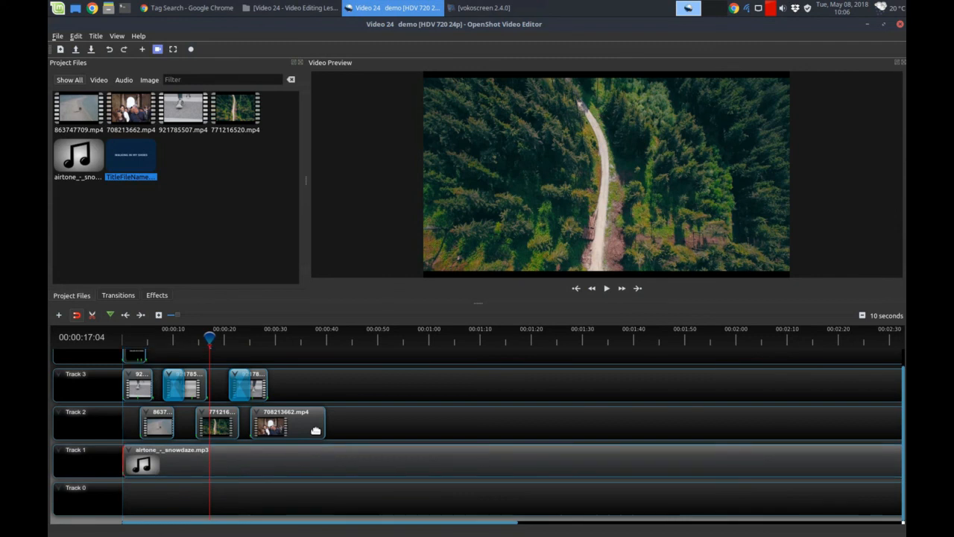
left_click(93, 314)
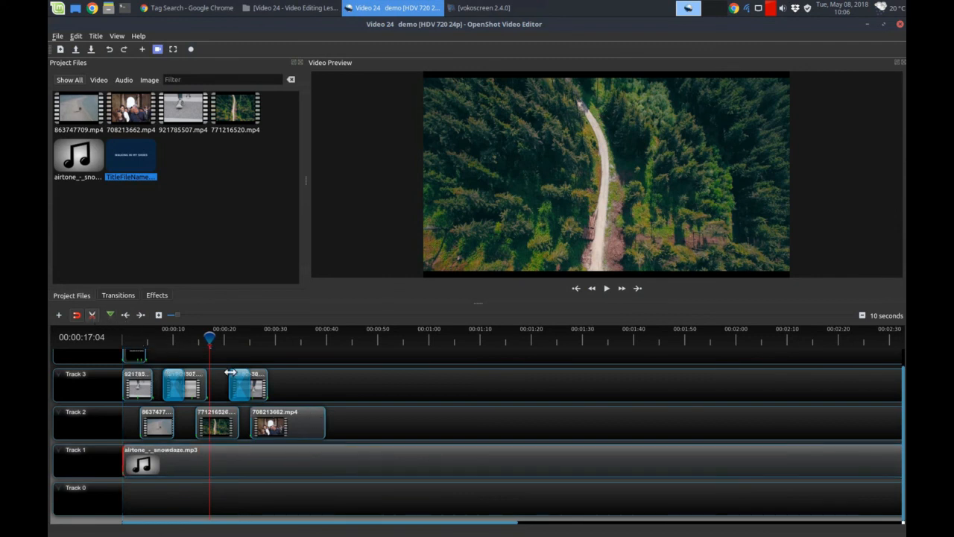
left_click(326, 455)
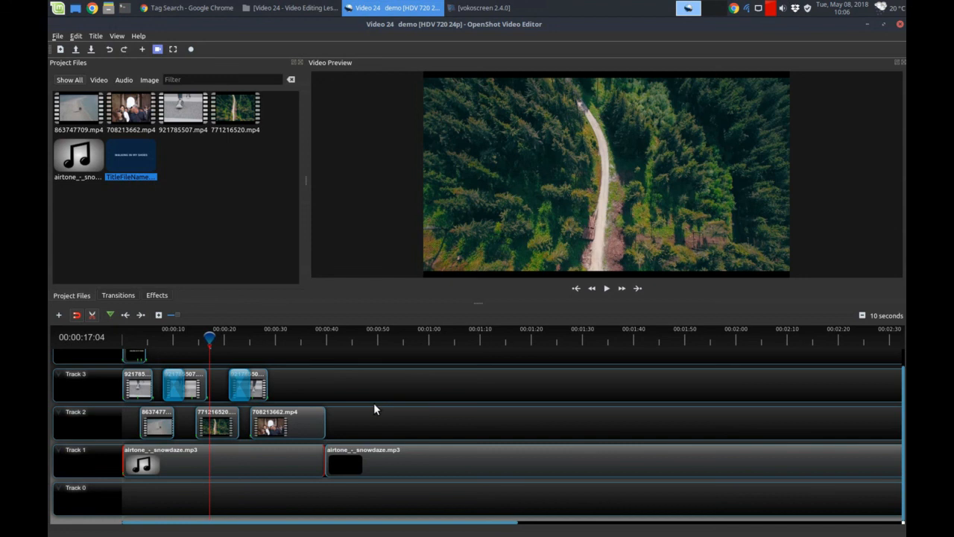
left_click(94, 314)
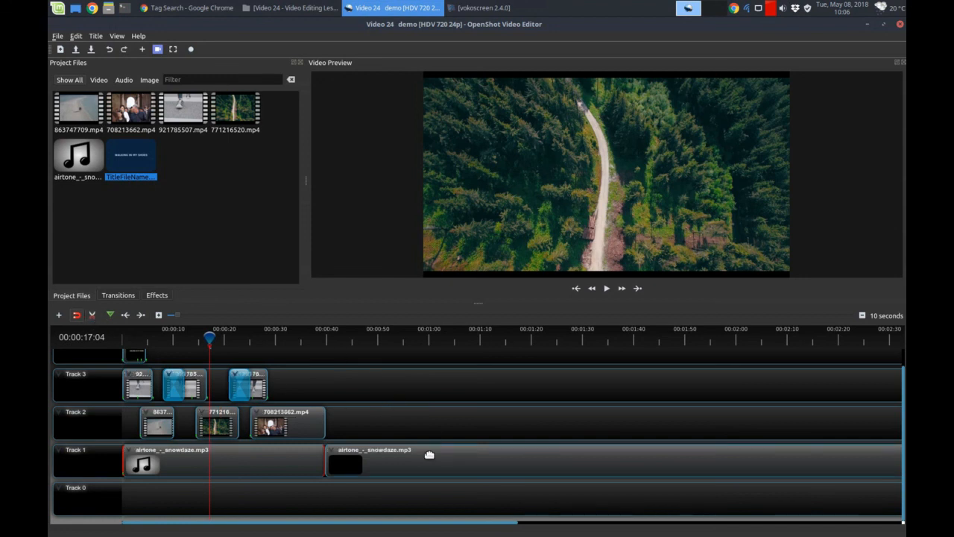
key("Delete")
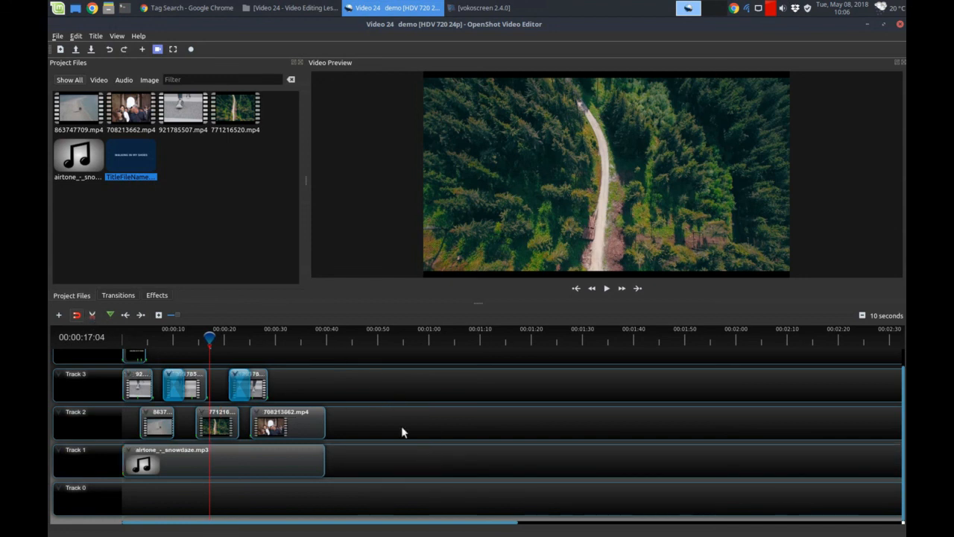
left_click_drag(204, 337, 109, 335)
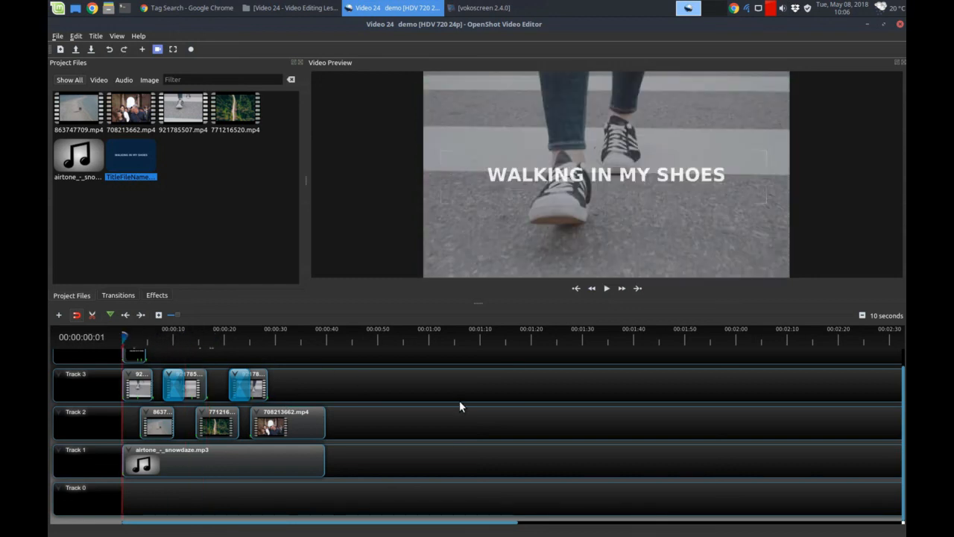
- Export the finished edit as an MP4 (h.264) video using the HDV 720 24p (1280x720) profile at High quality
scroll(460, 401, "up", 1)
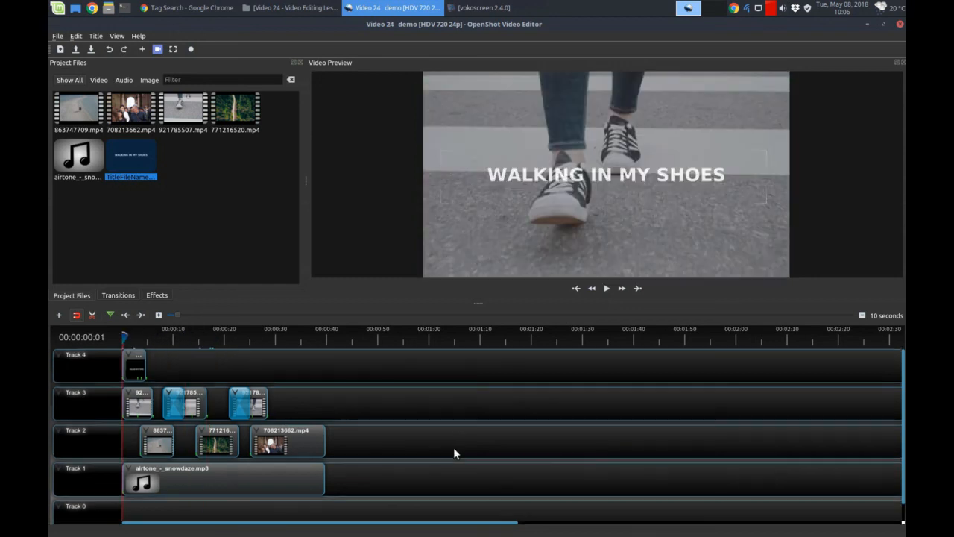
left_click(58, 36)
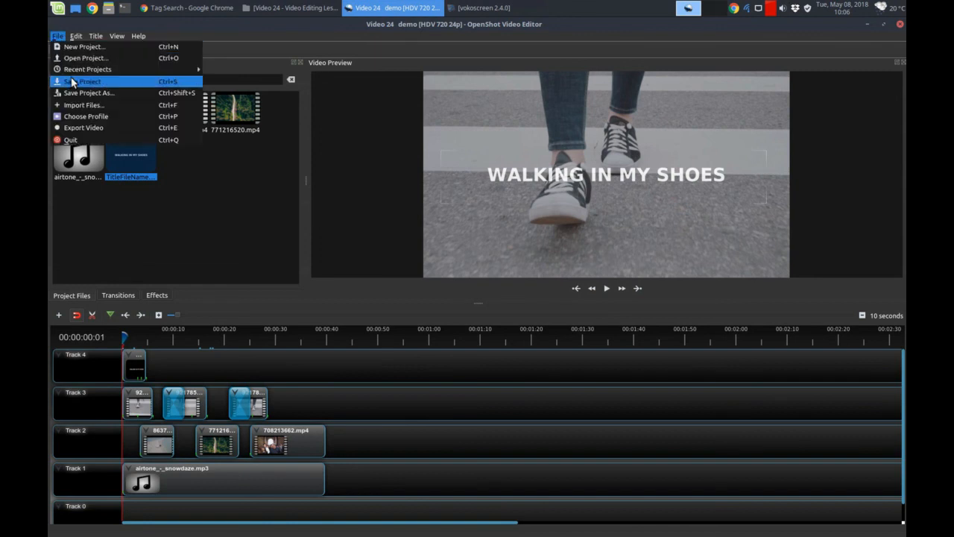
key("Escape")
left_click(59, 37)
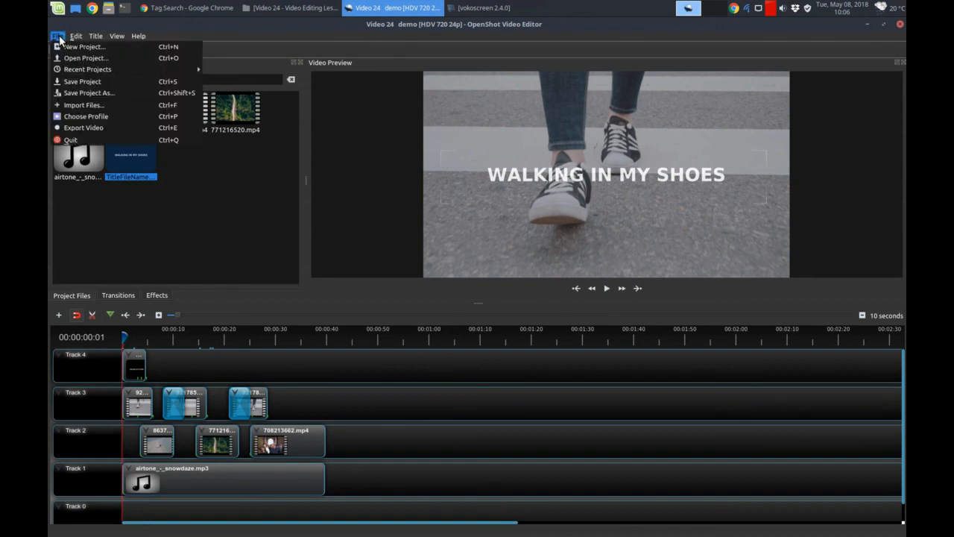
left_click(91, 128)
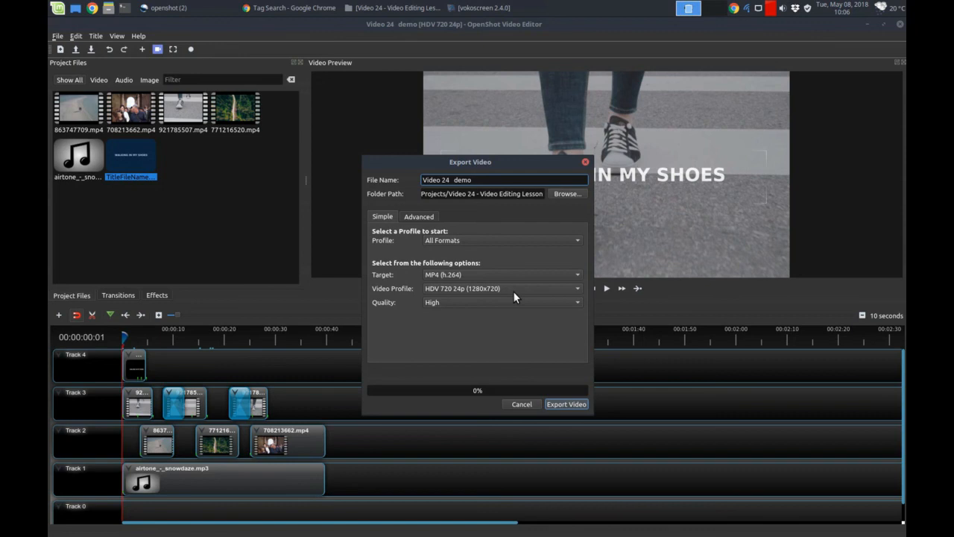
left_click(553, 405)
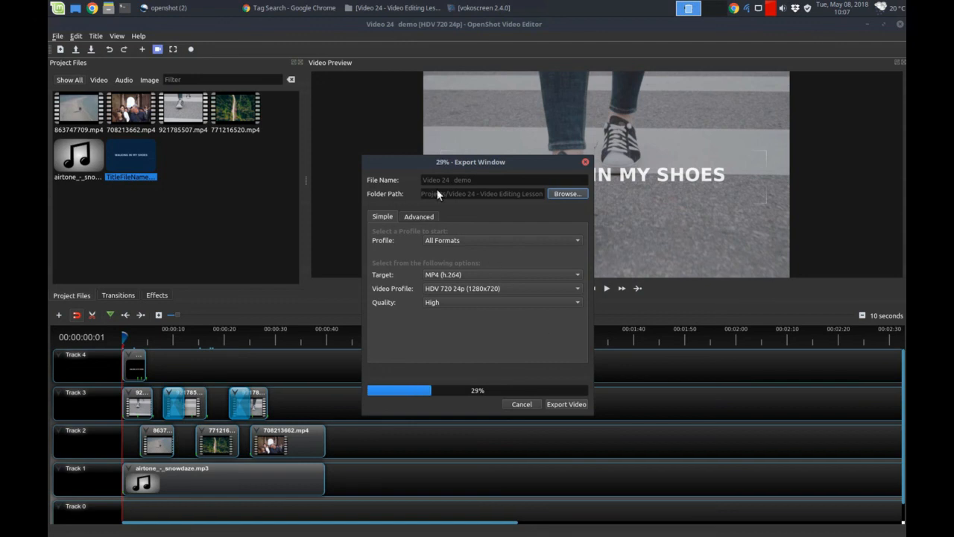
- Switch to Chrome and look over the OpenShot download page and the free stock clips on Pexels Videos
left_click(290, 8)
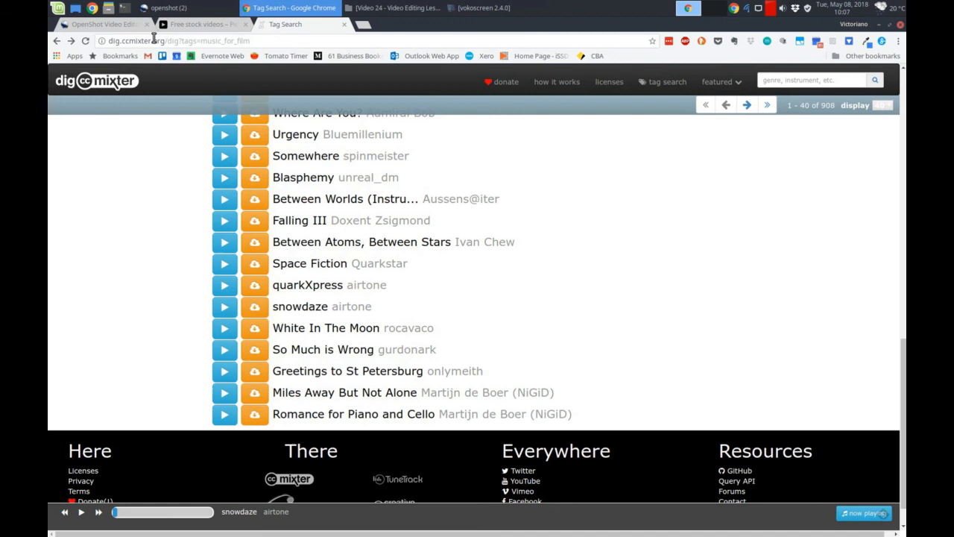
left_click(119, 24)
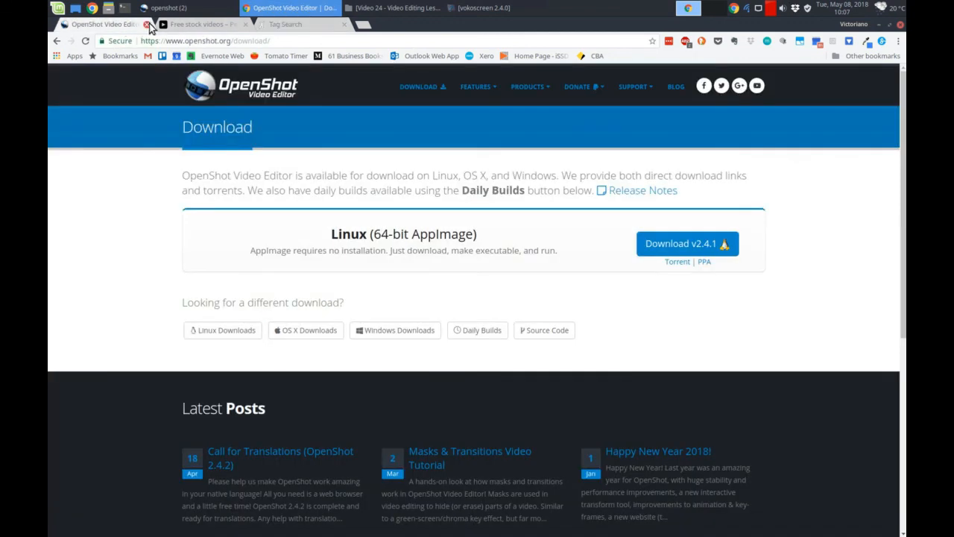
left_click(190, 24)
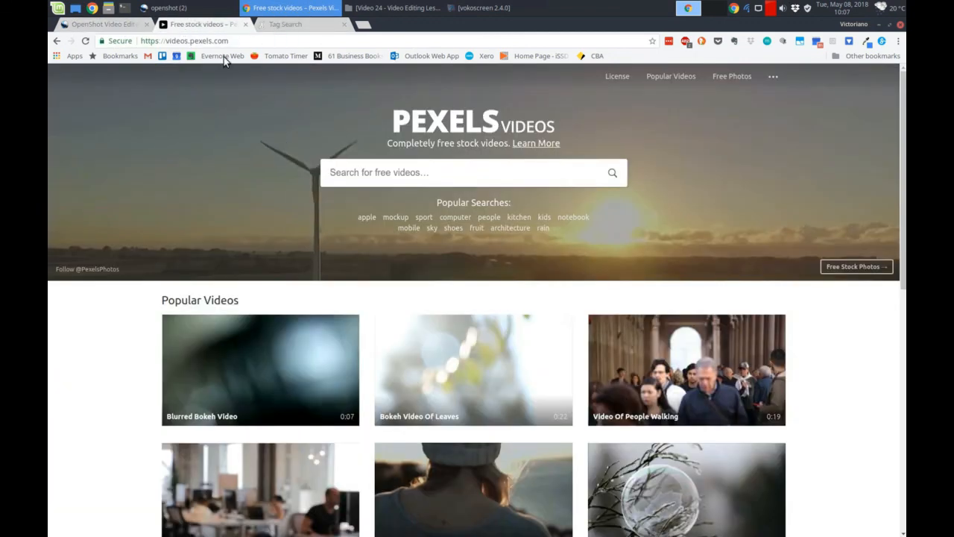
scroll(816, 368, "down", 1)
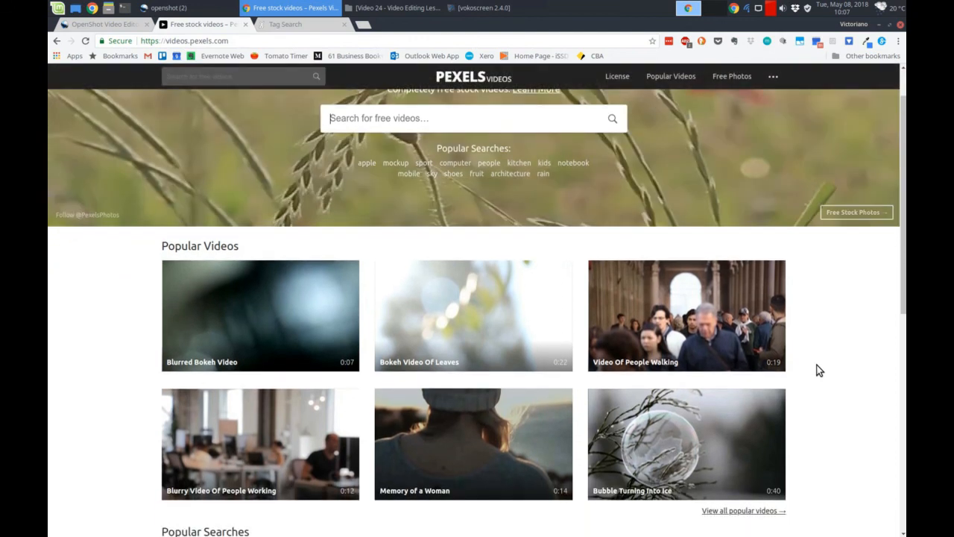
scroll(817, 364, "down", 1)
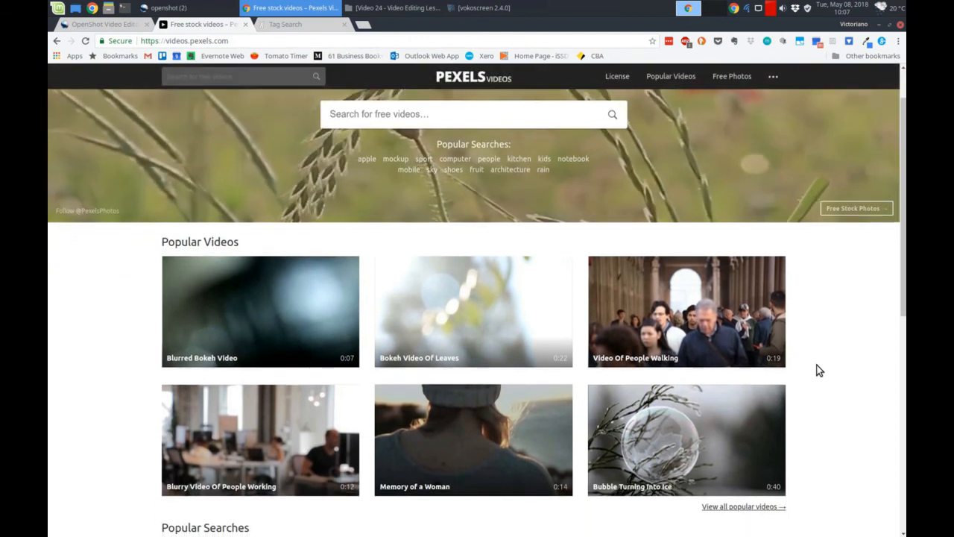
scroll(819, 370, "down", 1)
scroll(819, 370, "down", 3)
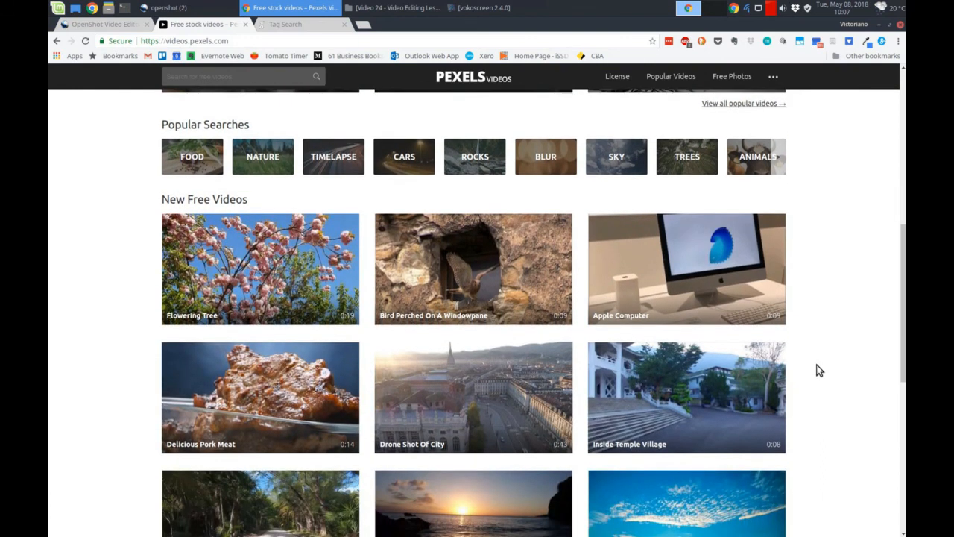
scroll(820, 371, "down", 1)
scroll(819, 370, "down", 2)
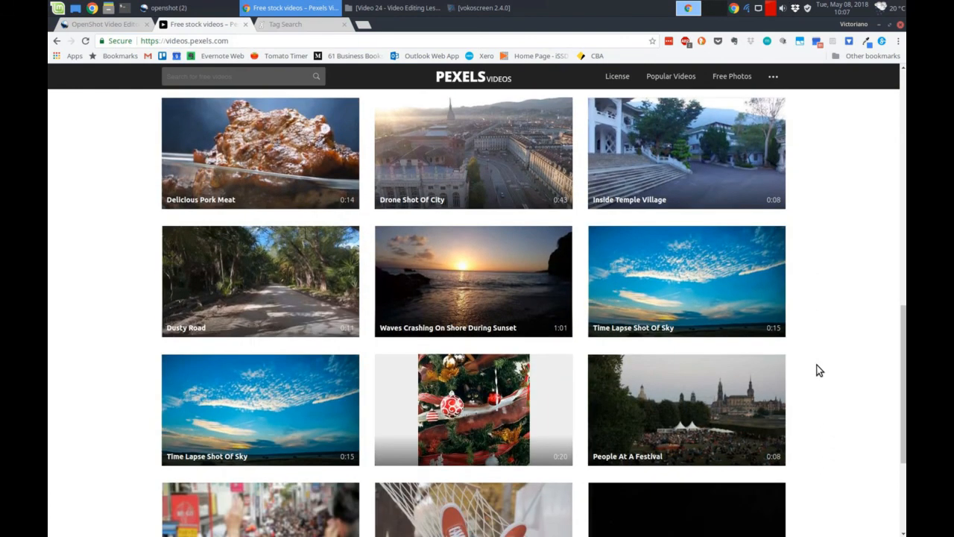
scroll(820, 371, "down", 1)
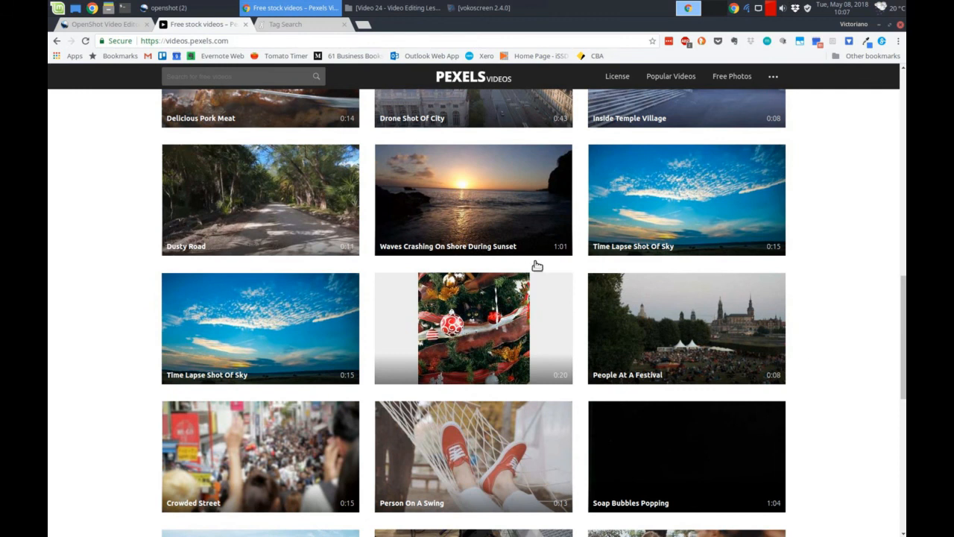
scroll(842, 356, "up", 4)
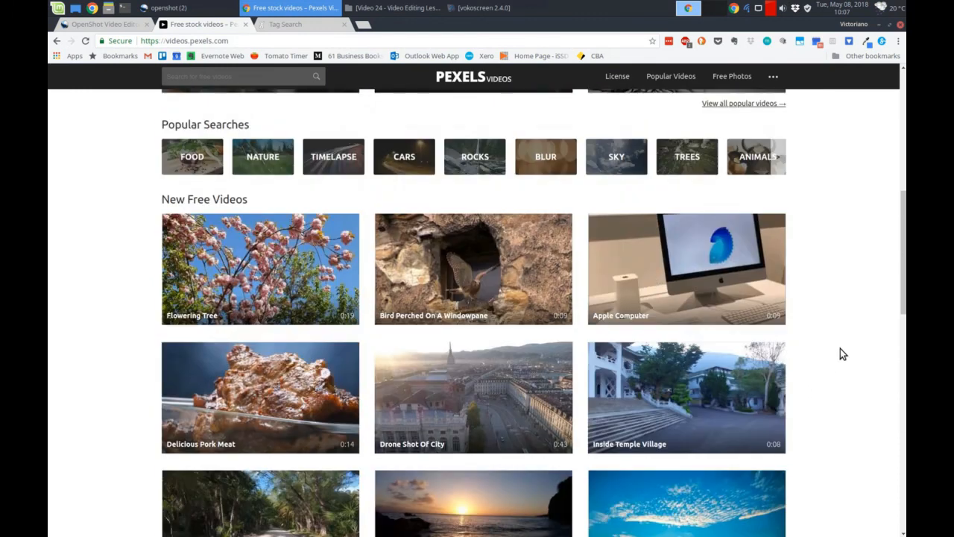
- Look over the dig.ccmixter film music list, revisit the Pexels and OpenShot download pages, and return to OpenShot
left_click(296, 27)
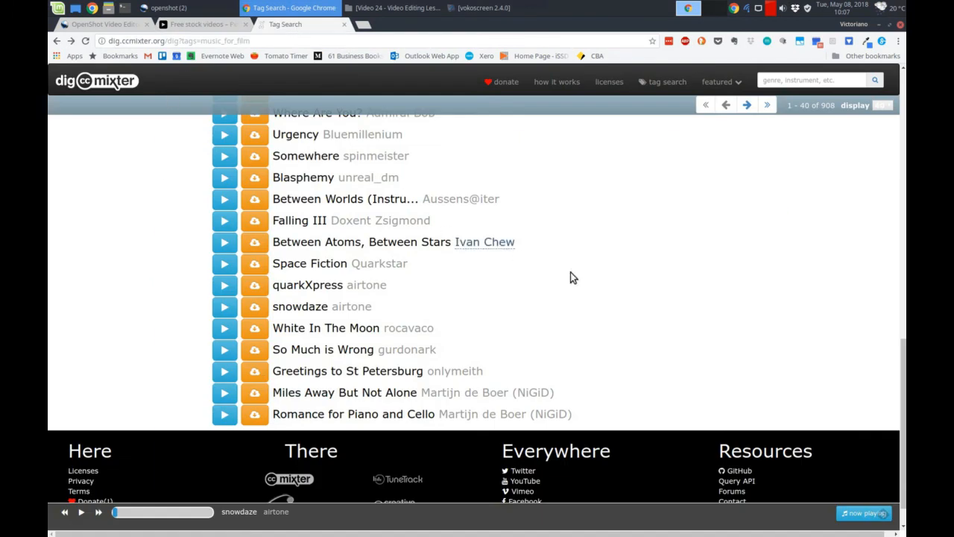
scroll(819, 371, "up", 2)
scroll(820, 370, "up", 4)
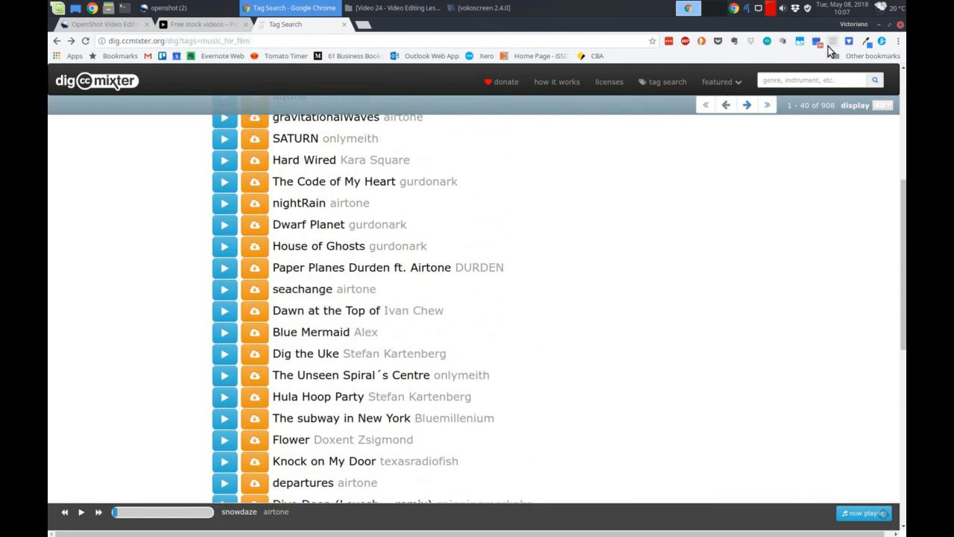
left_click(222, 22)
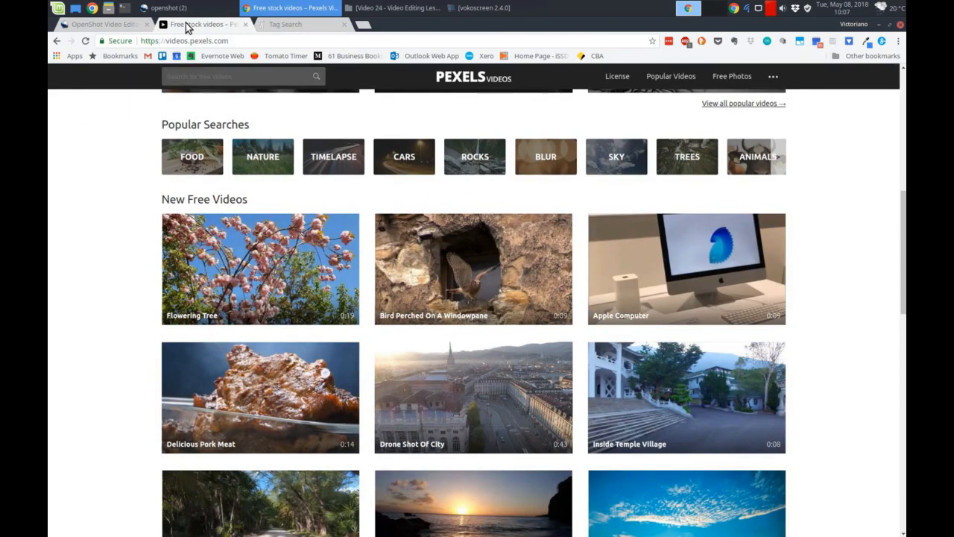
left_click(110, 24)
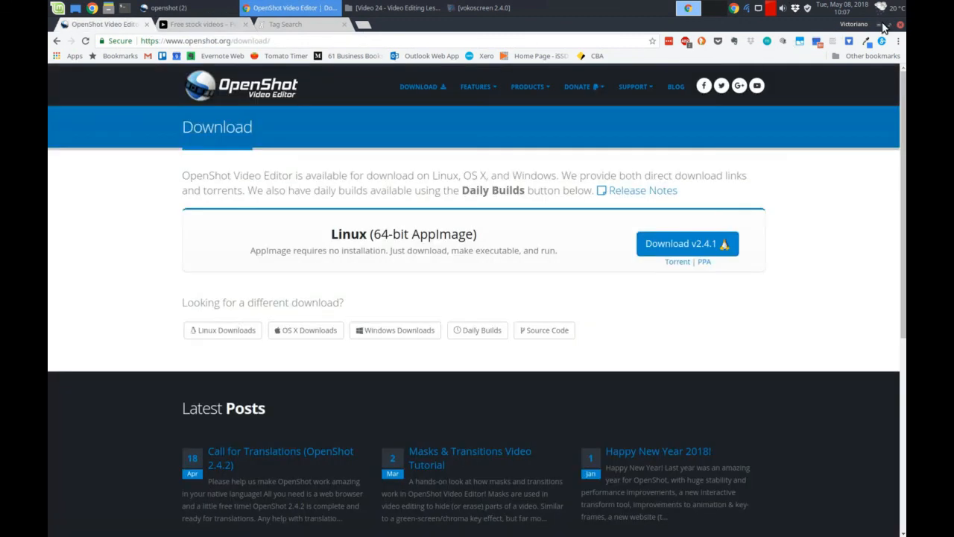
left_click(878, 25)
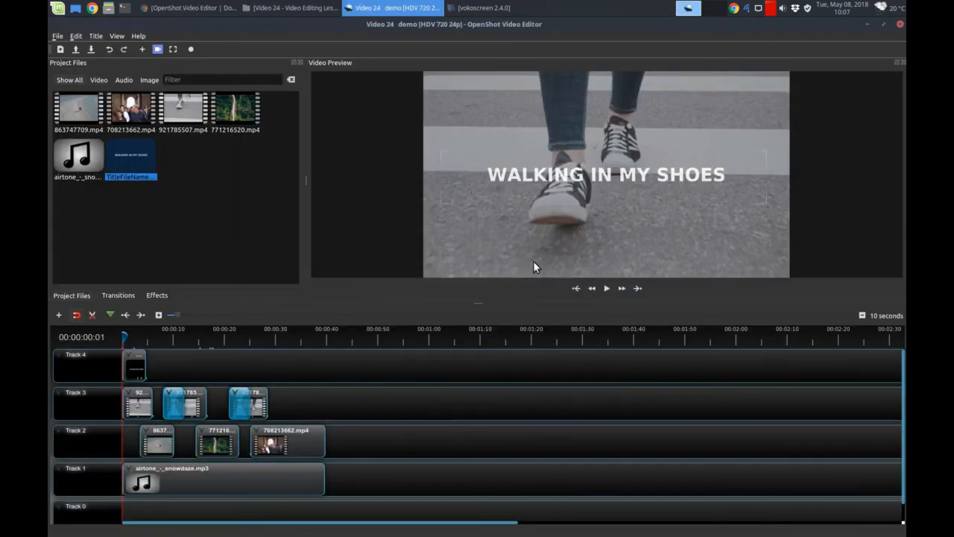